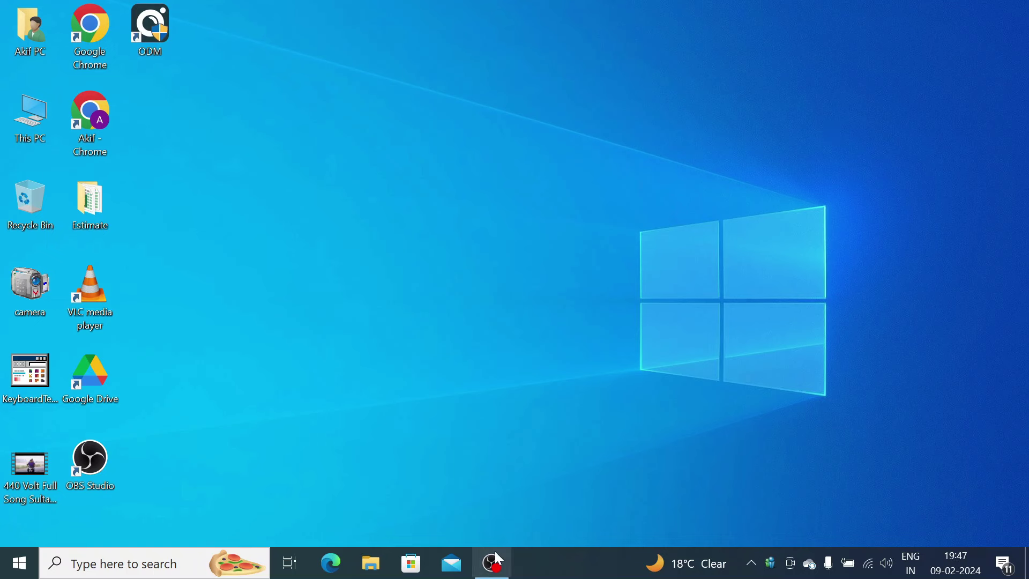
- Launch Chrome and search Google for 'nvms lite download' to find the cctvdesk NVMS Lite article
double_click(92, 55)
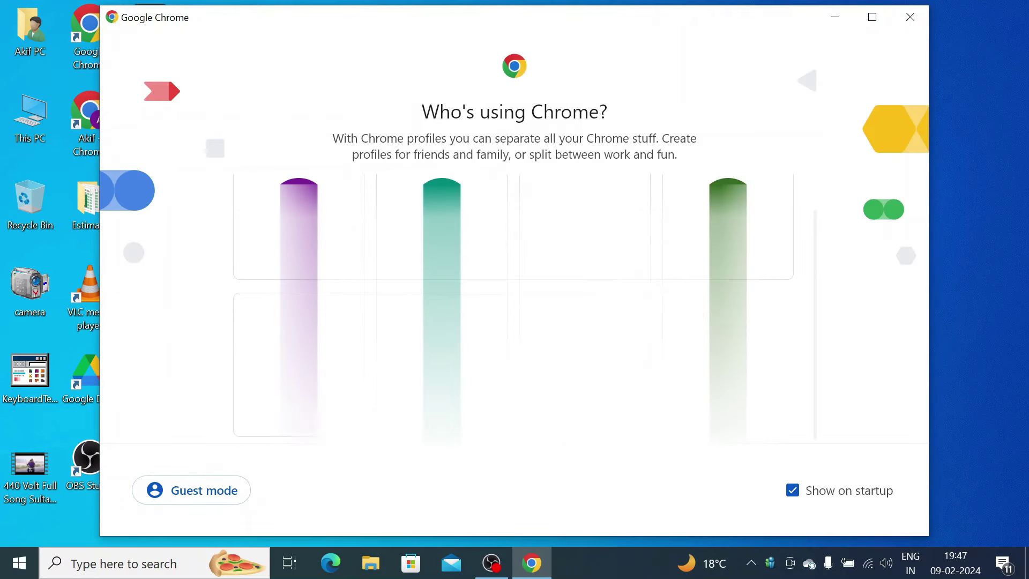
click(437, 272)
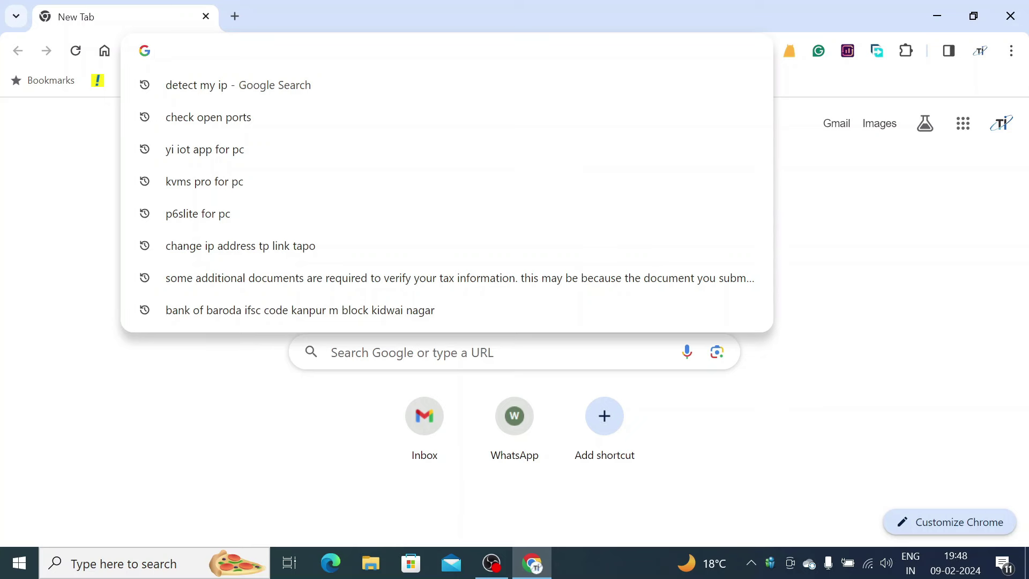
text(nvms)
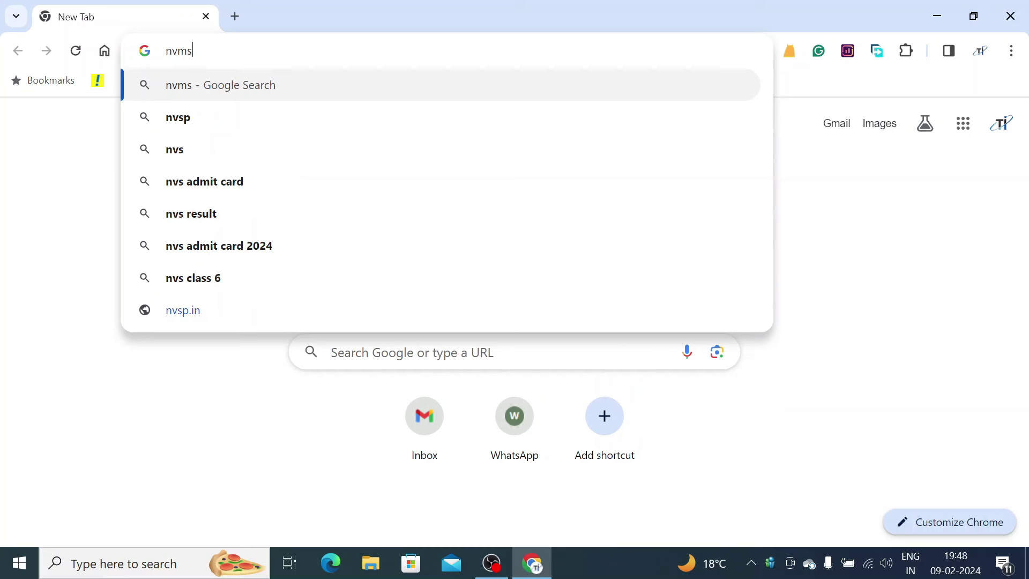
text( lite)
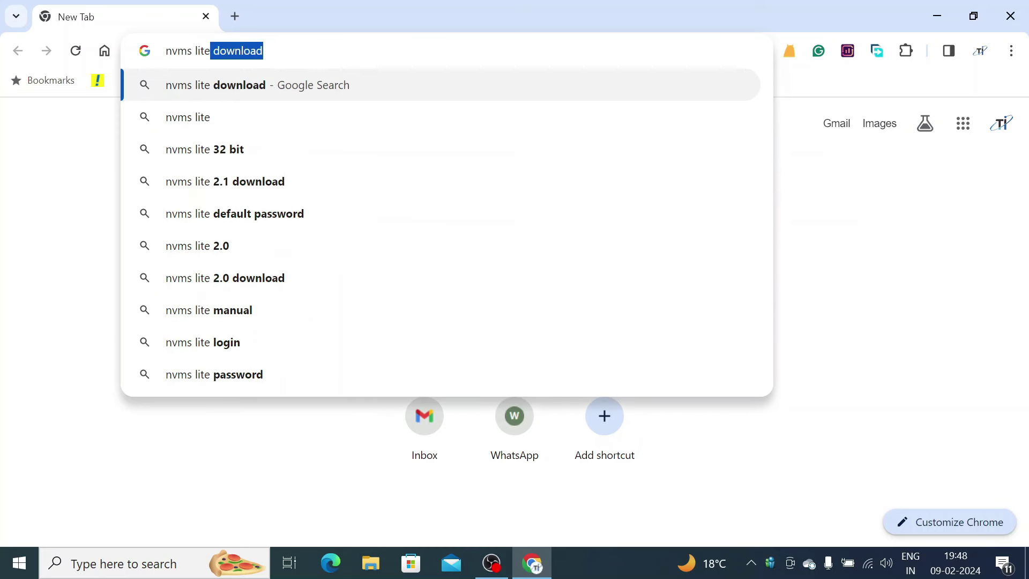
key(Right)
key(Return)
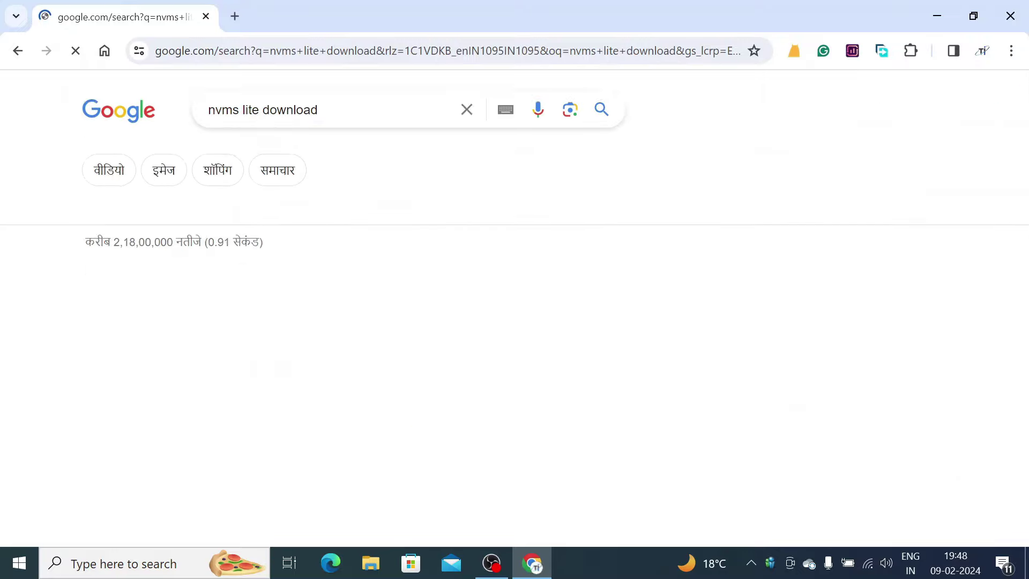
scroll(345, 226, down, 10)
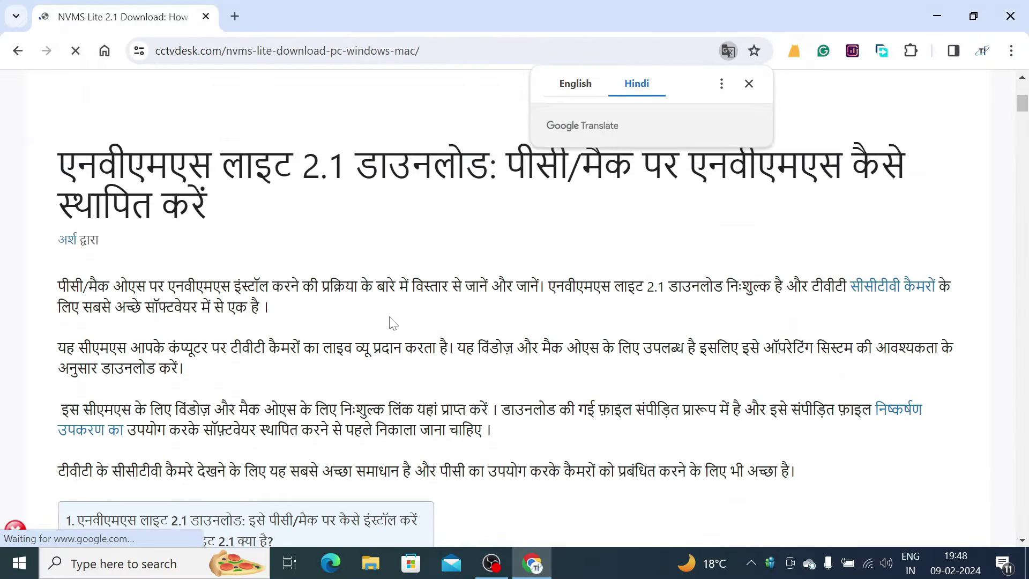
- Translate the NVMS Lite article to English, dismiss the advert, and read through it
scroll(392, 323, down, 6)
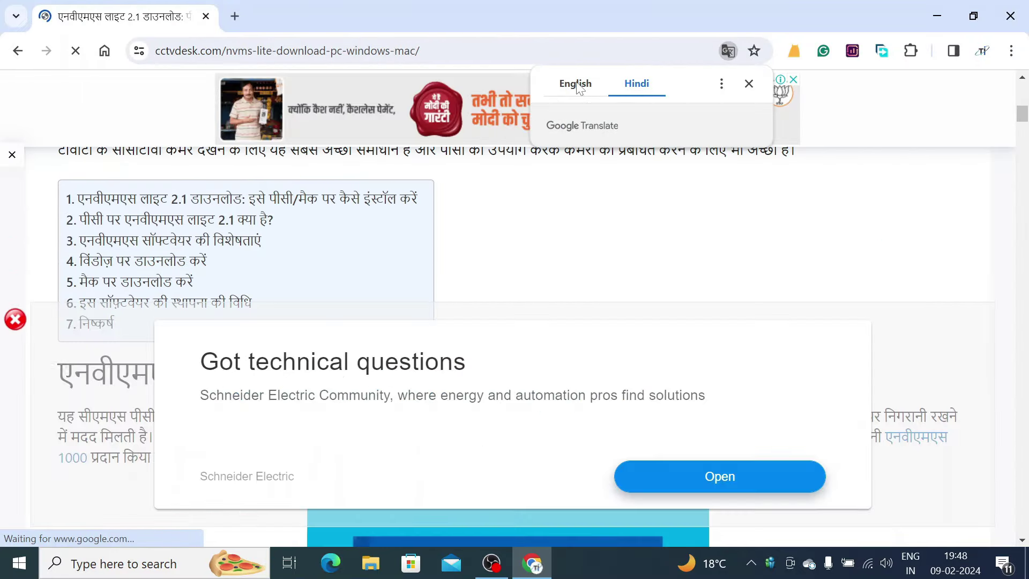
click(577, 84)
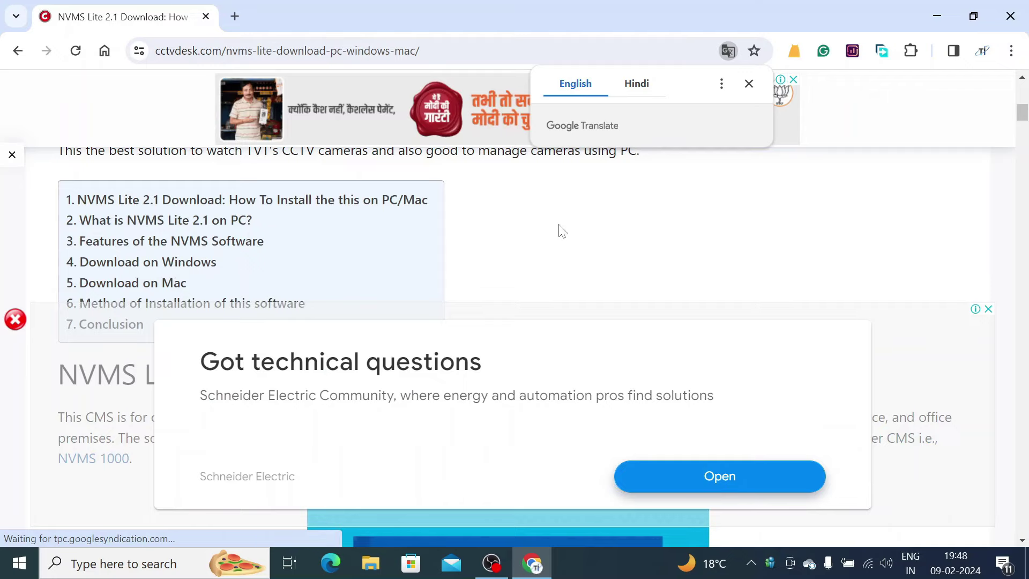
scroll(561, 230, down, 10)
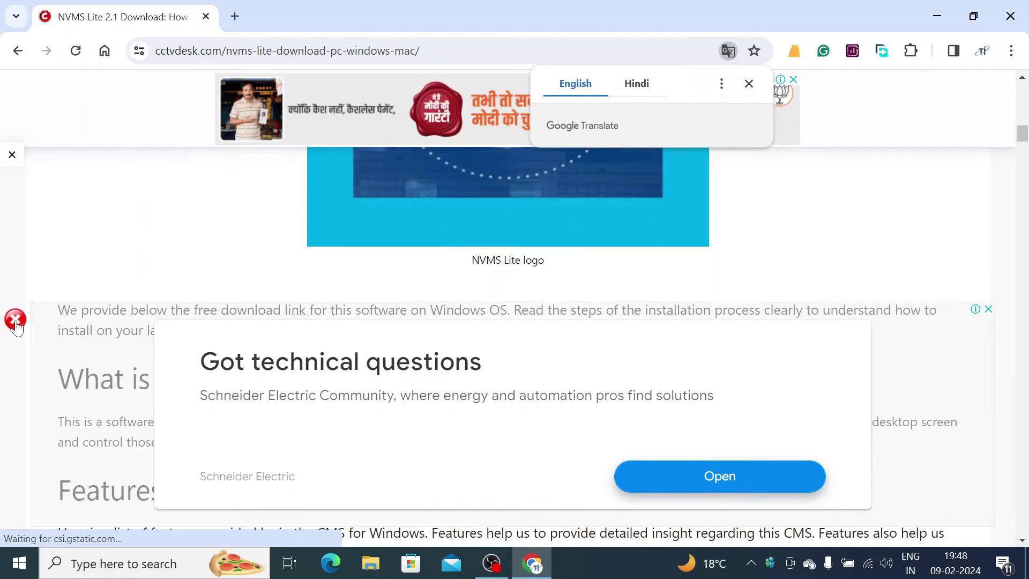
click(16, 322)
scroll(505, 420, down, 14)
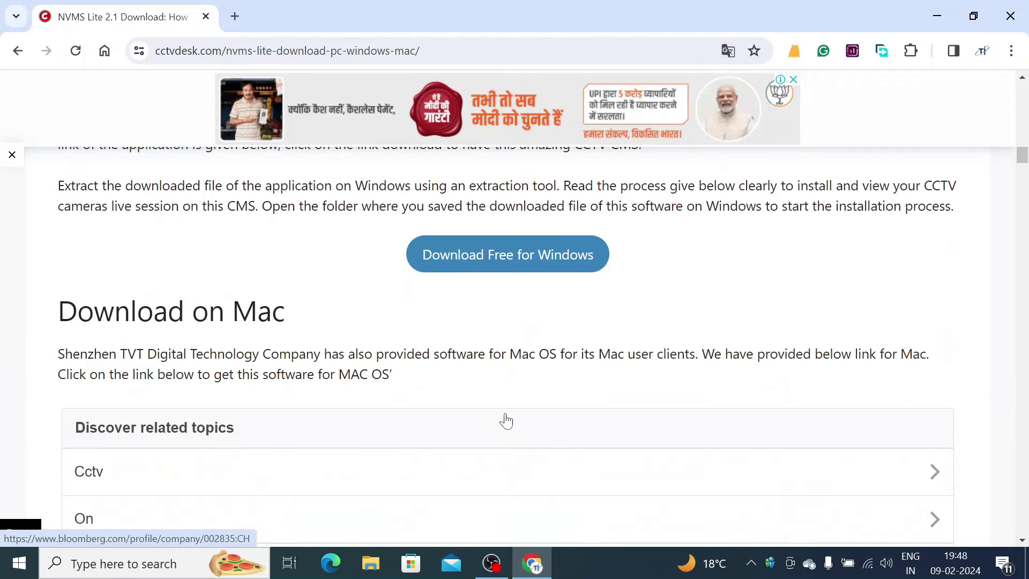
scroll(613, 305, down, 1)
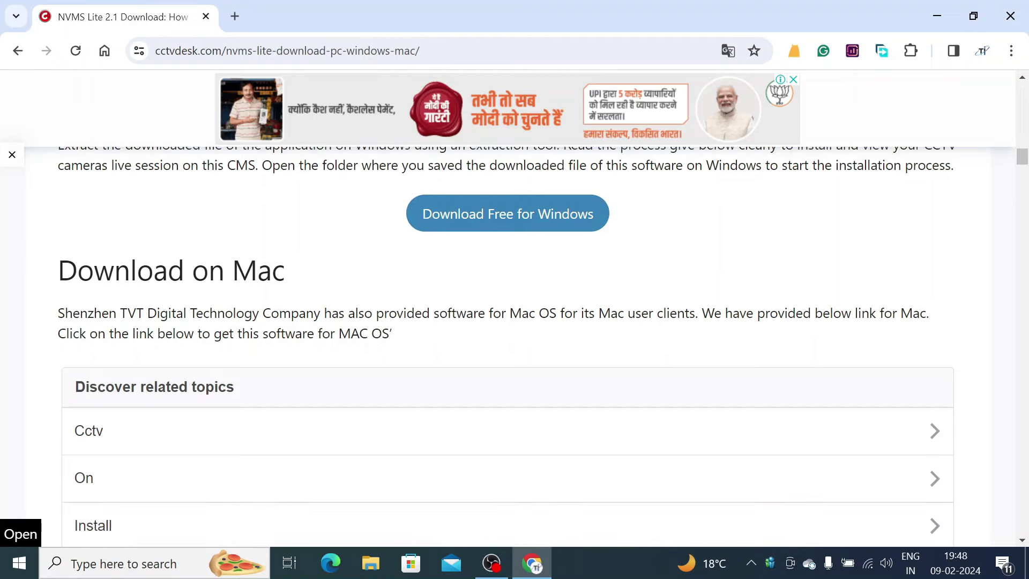
scroll(514, 346, down, 18)
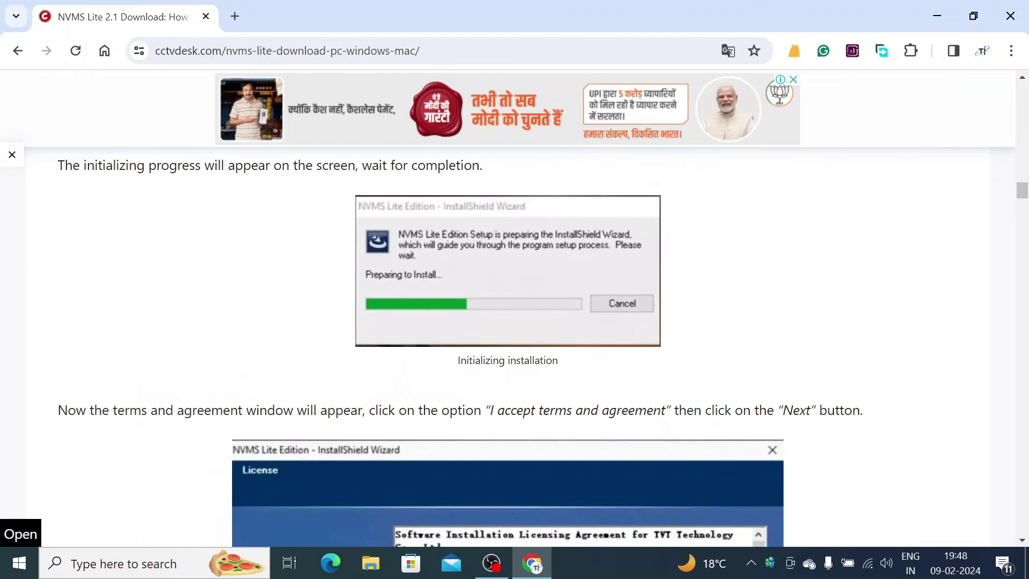
scroll(514, 408, down, 15)
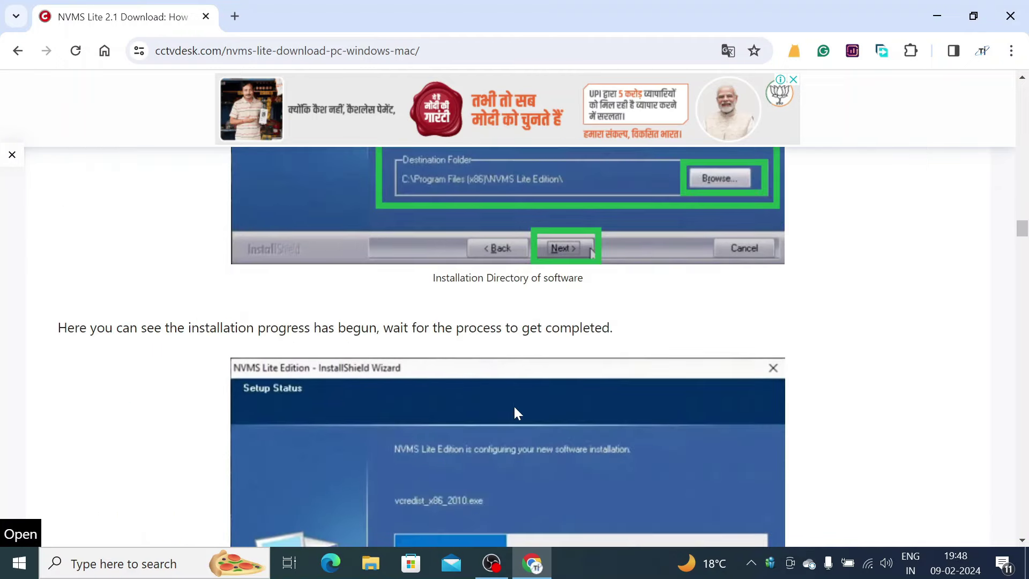
scroll(515, 413, down, 18)
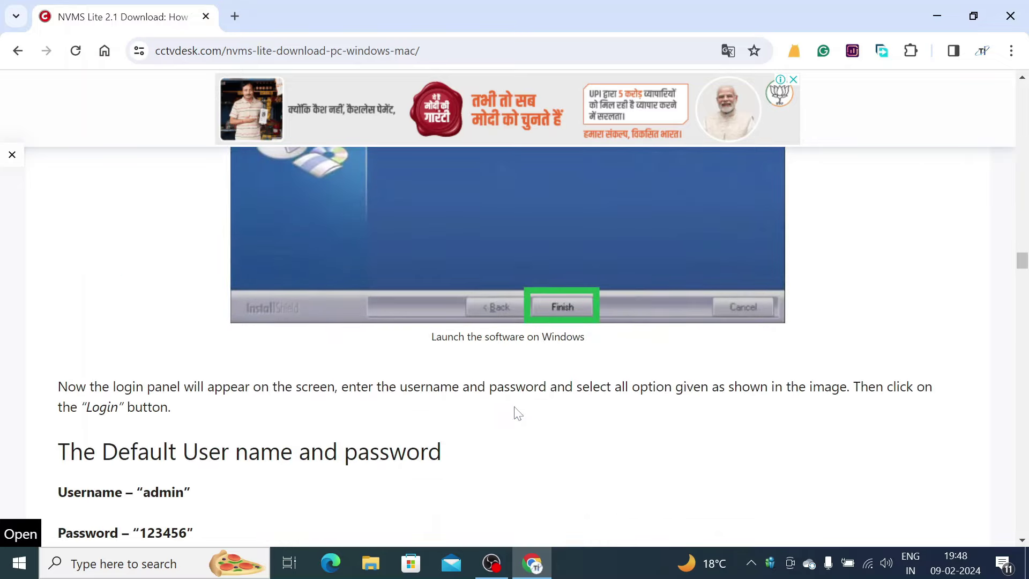
scroll(517, 414, down, 12)
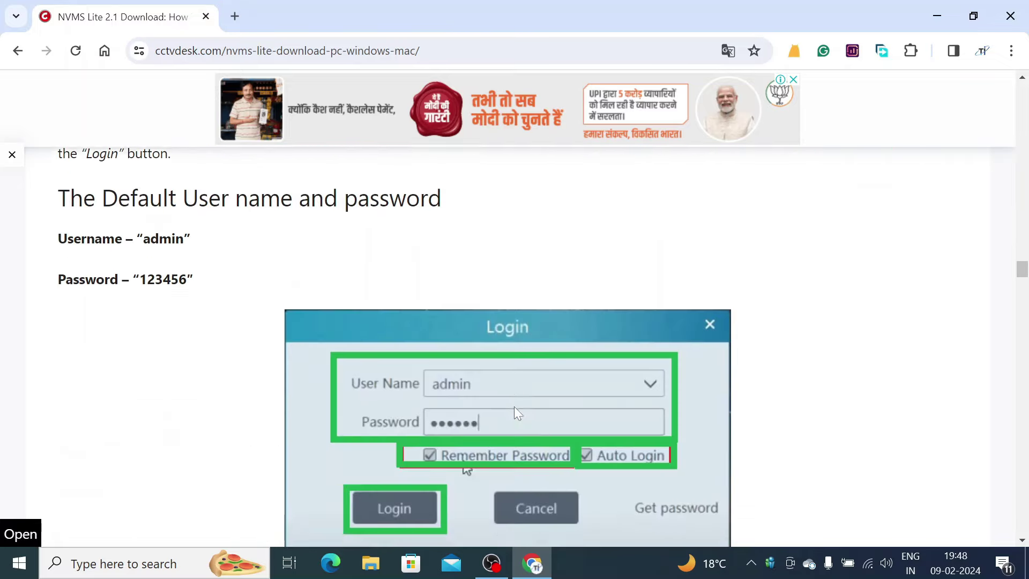
scroll(515, 407, up, 20)
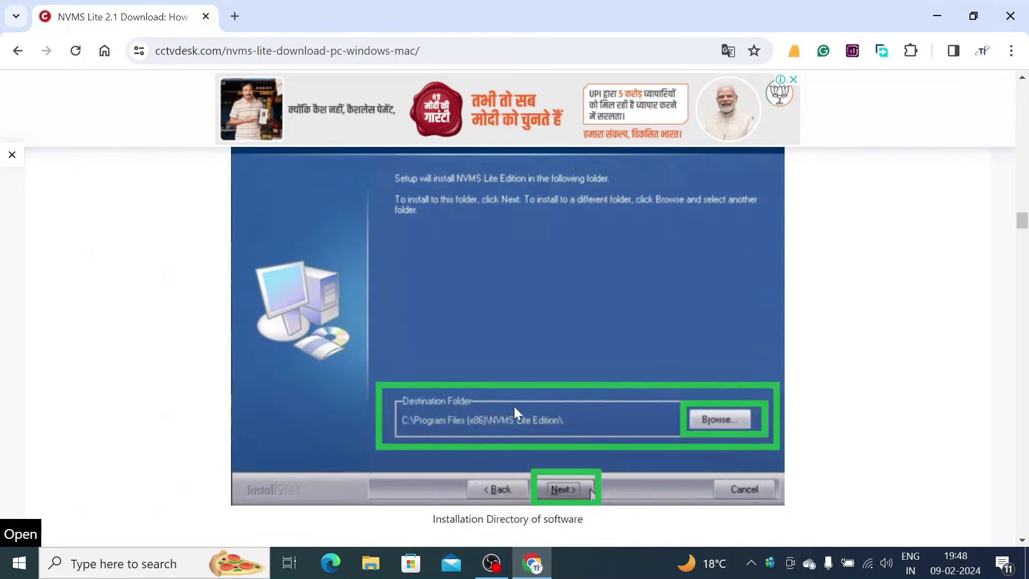
scroll(515, 414, up, 20)
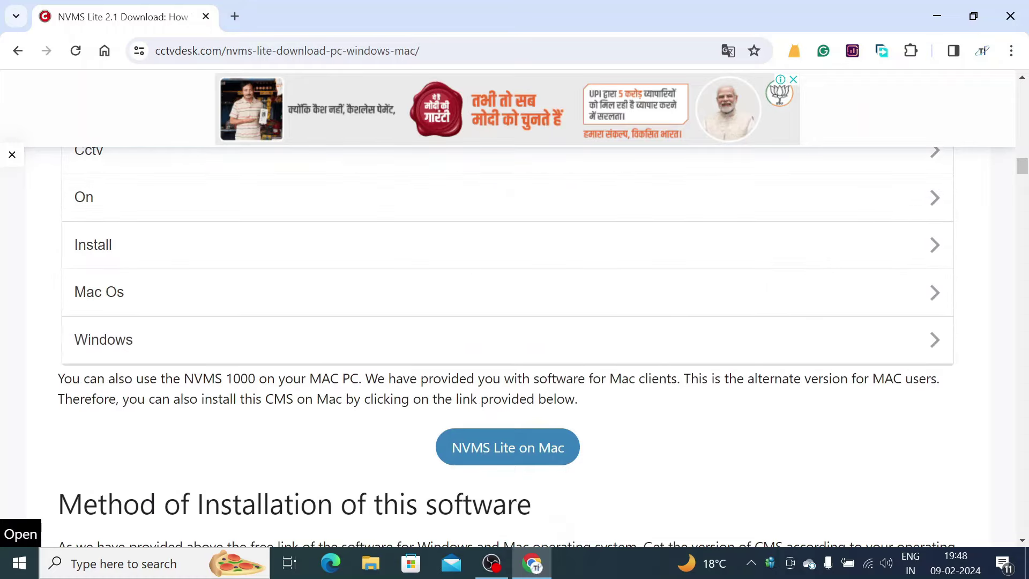
scroll(515, 413, up, 2)
scroll(515, 413, down, 3)
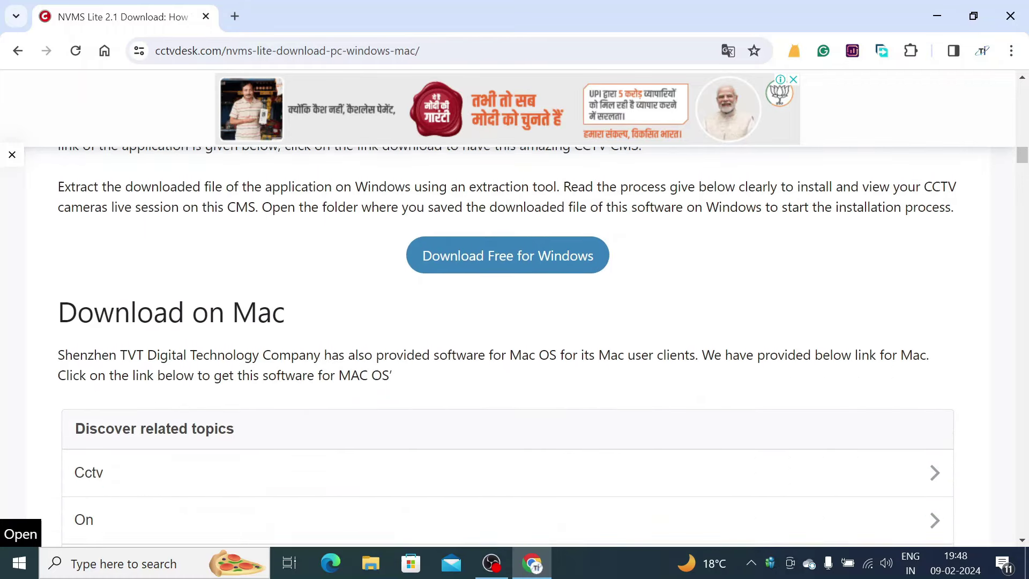
- Download NVMS Lite for Windows and view Chrome's Downloads page
click(492, 274)
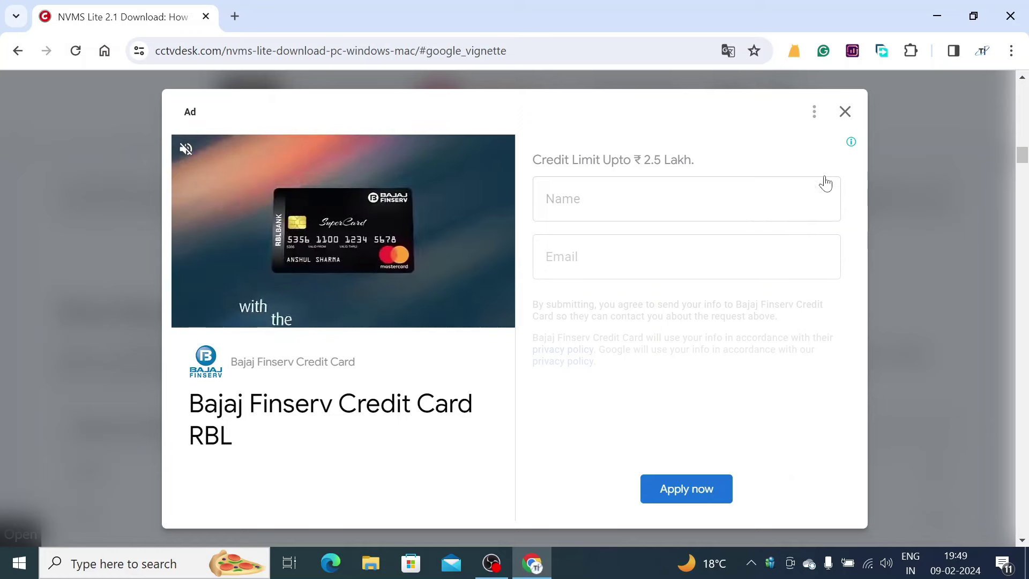
click(1012, 51)
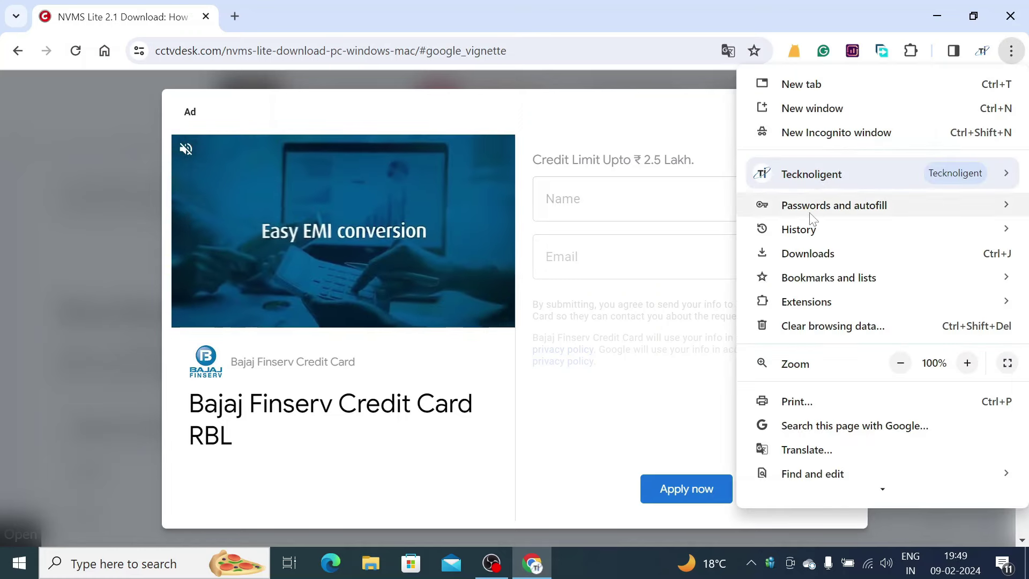
click(802, 253)
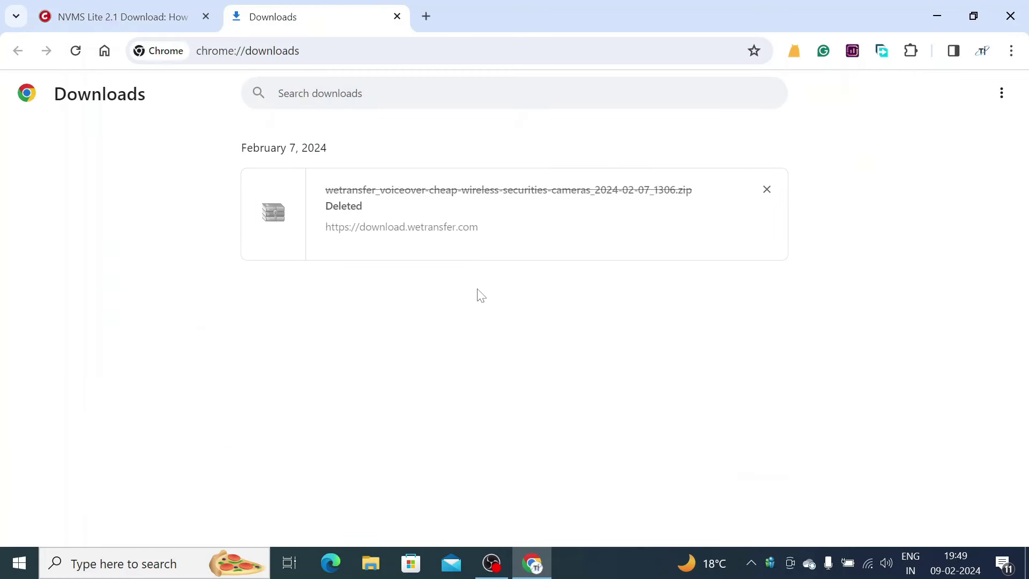
- Run the NVMS Lite Neutral Ver2.1.3.20505 installer from the Downloads folder as administrator
click(371, 564)
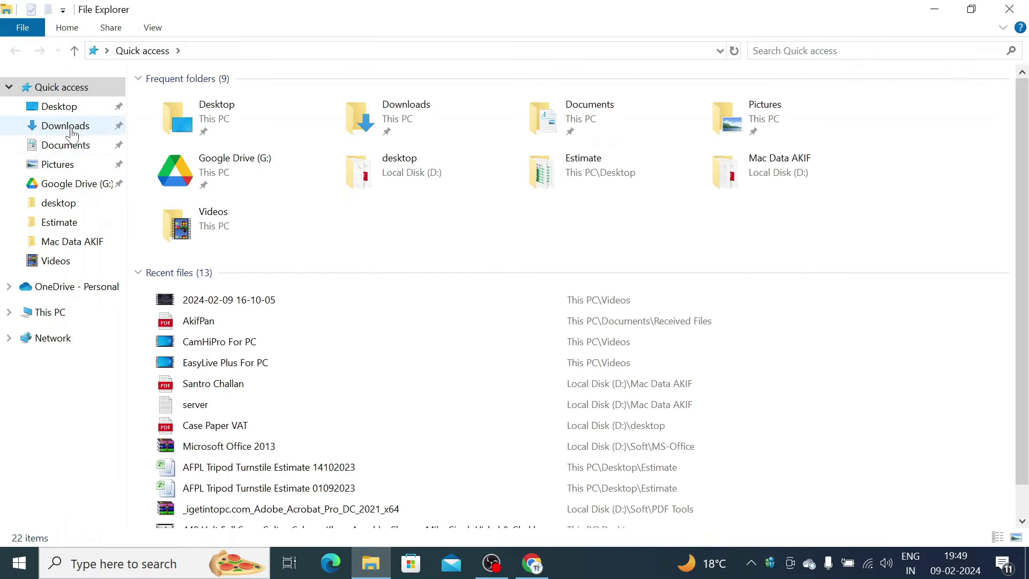
click(67, 127)
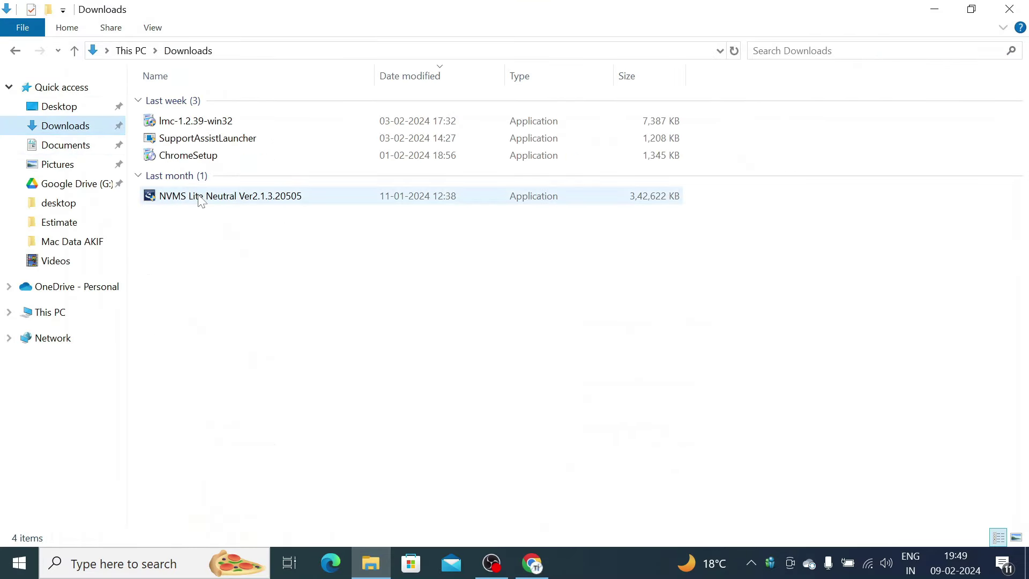
click(202, 199)
right_click(201, 198)
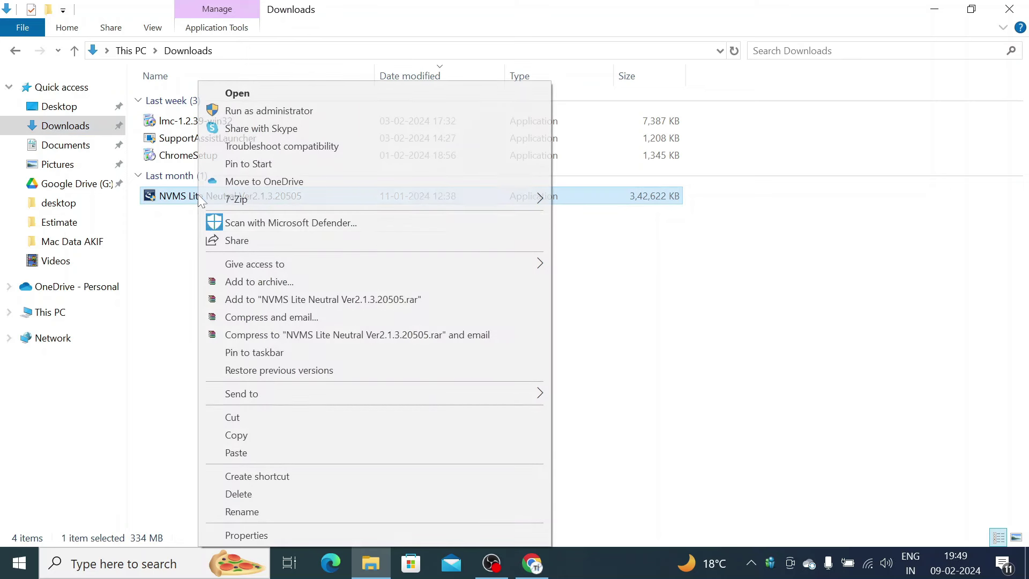
click(299, 113)
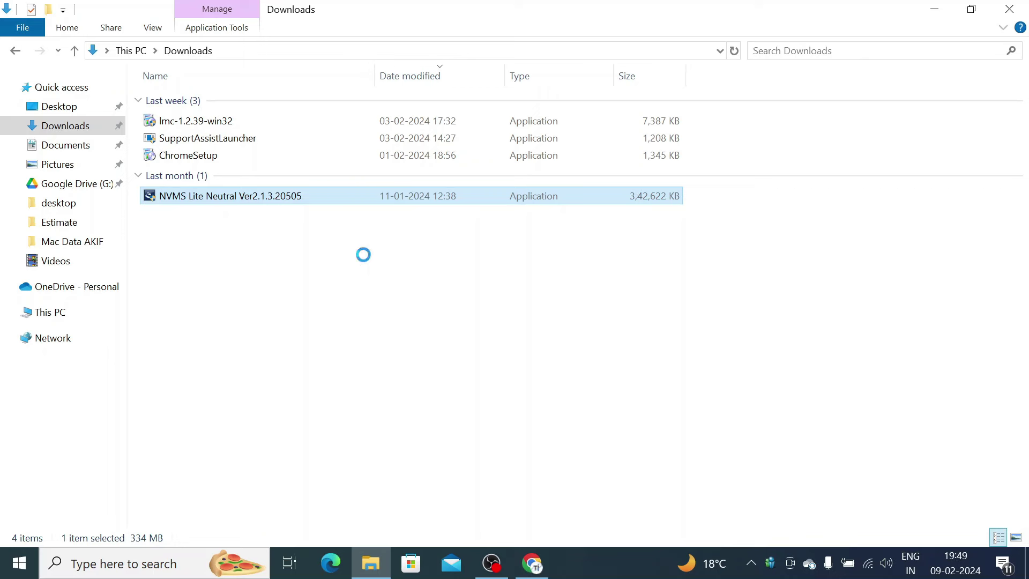
- Install NVMS Lite Edition to C:\Program Files (x86)\NVMS Lite Edition\ with default language, then finish with Launch Software checked
click(556, 321)
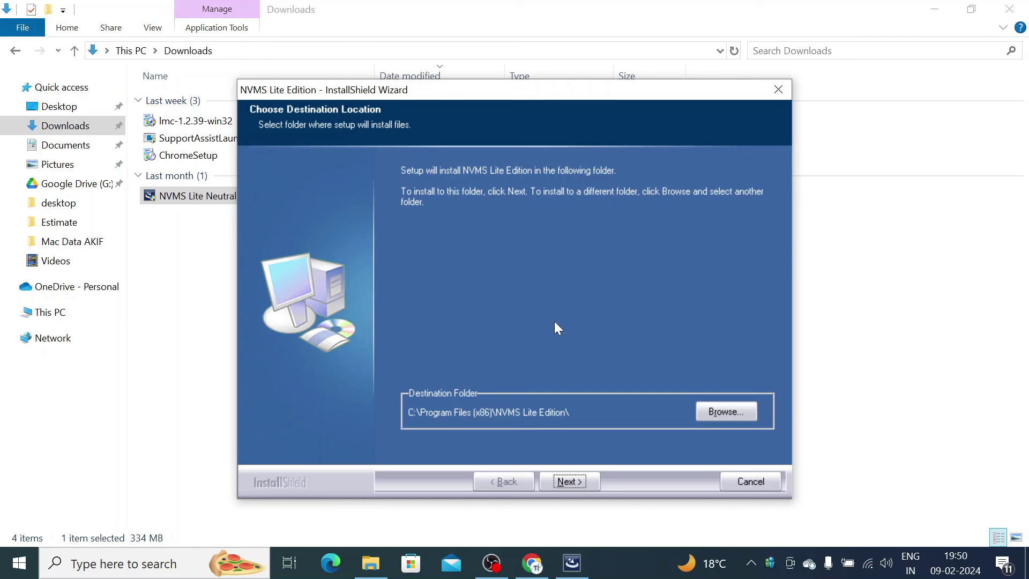
click(569, 482)
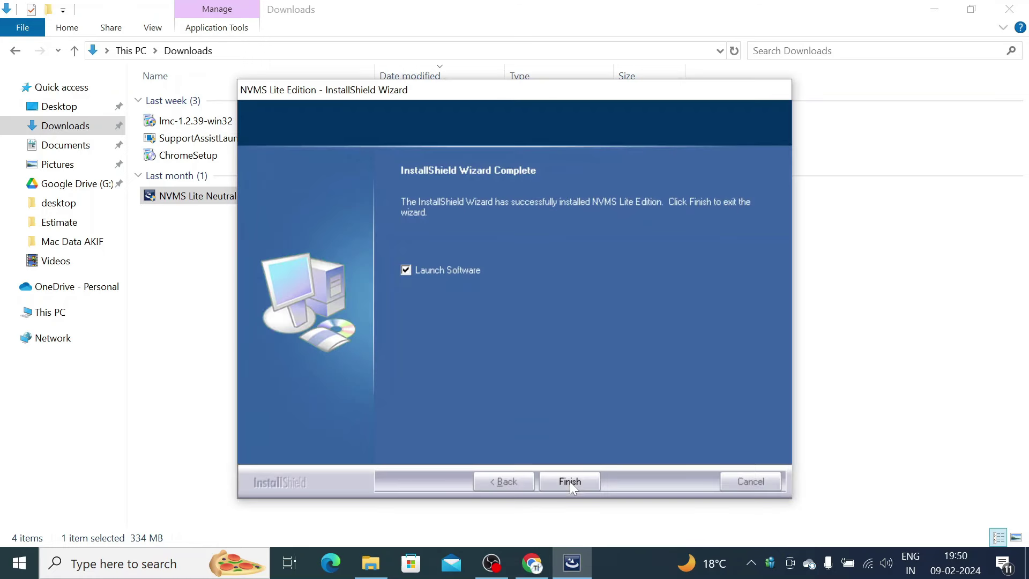
click(569, 483)
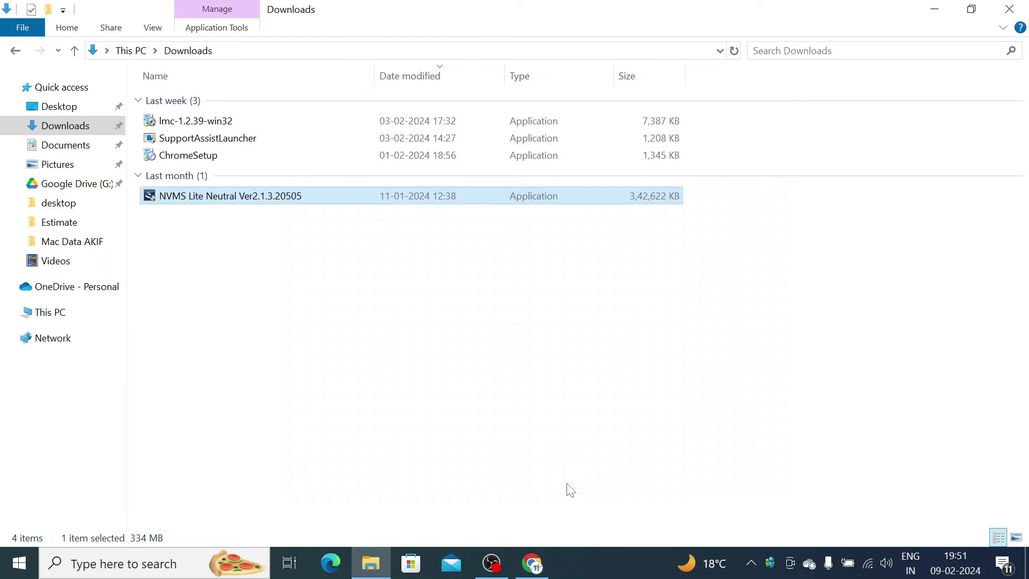
- Log in to NVMS with the admin username and password after agreeing to the privacy statement
click(933, 10)
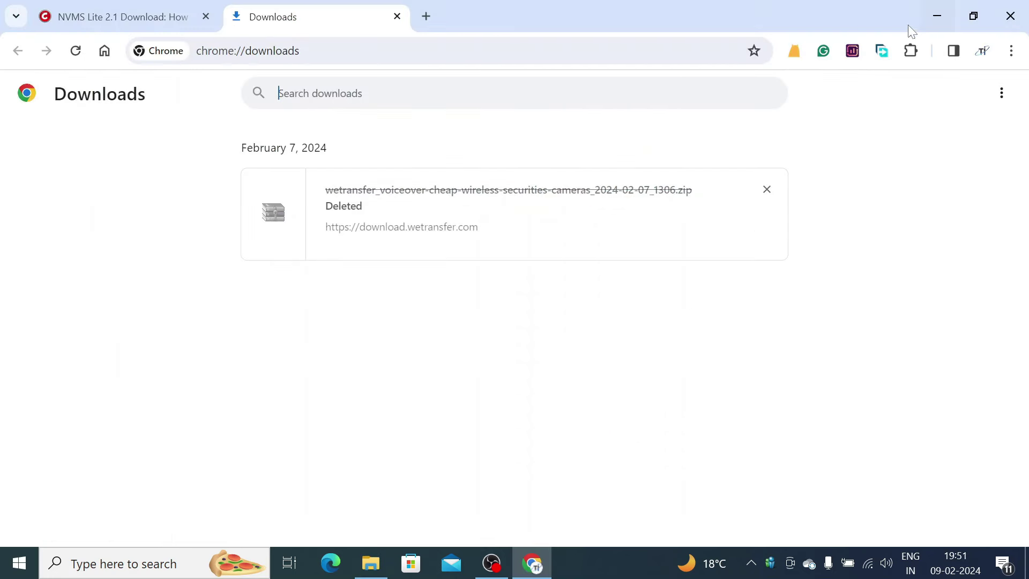
click(938, 7)
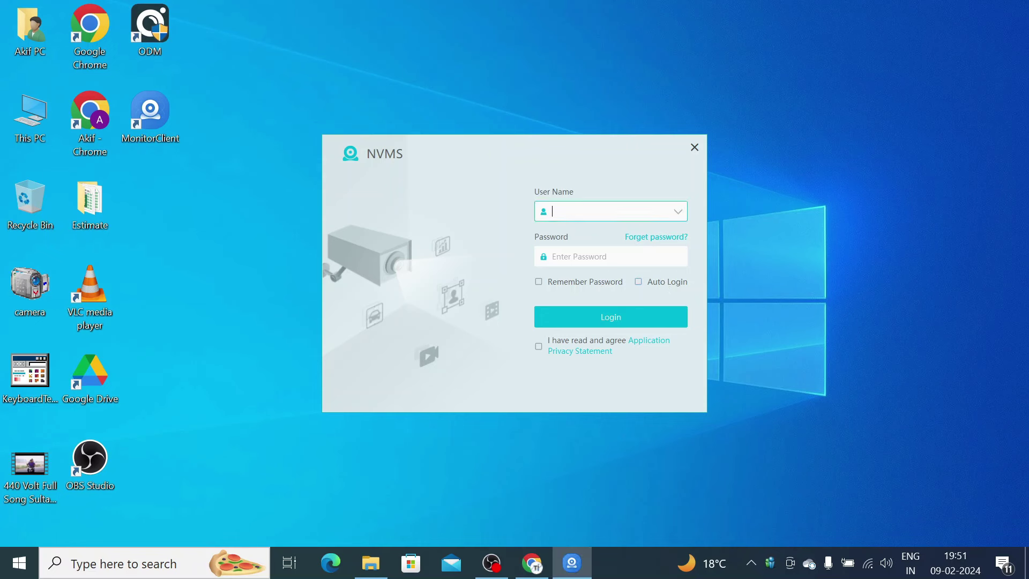
key(Tab)
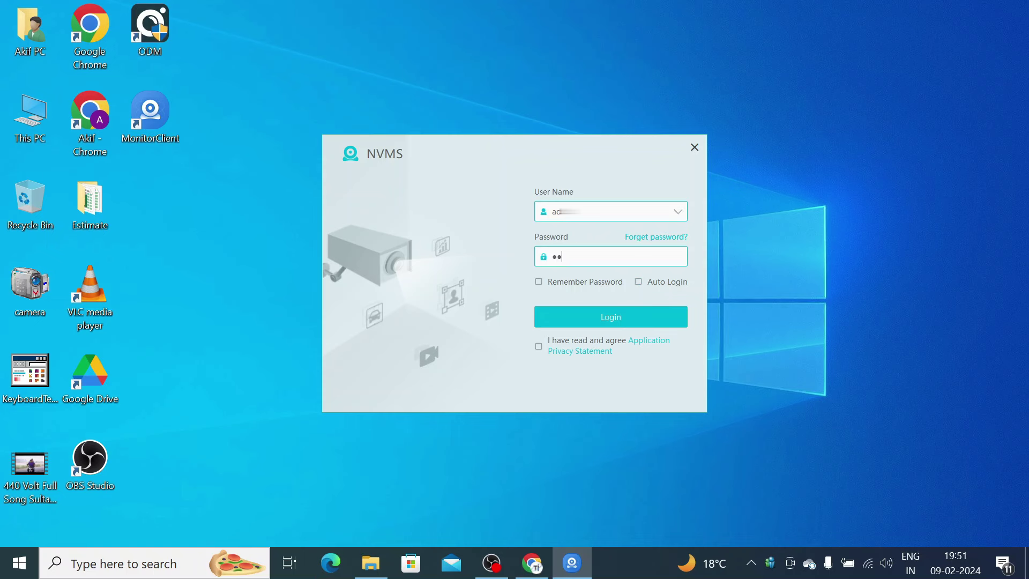
click(608, 320)
click(612, 331)
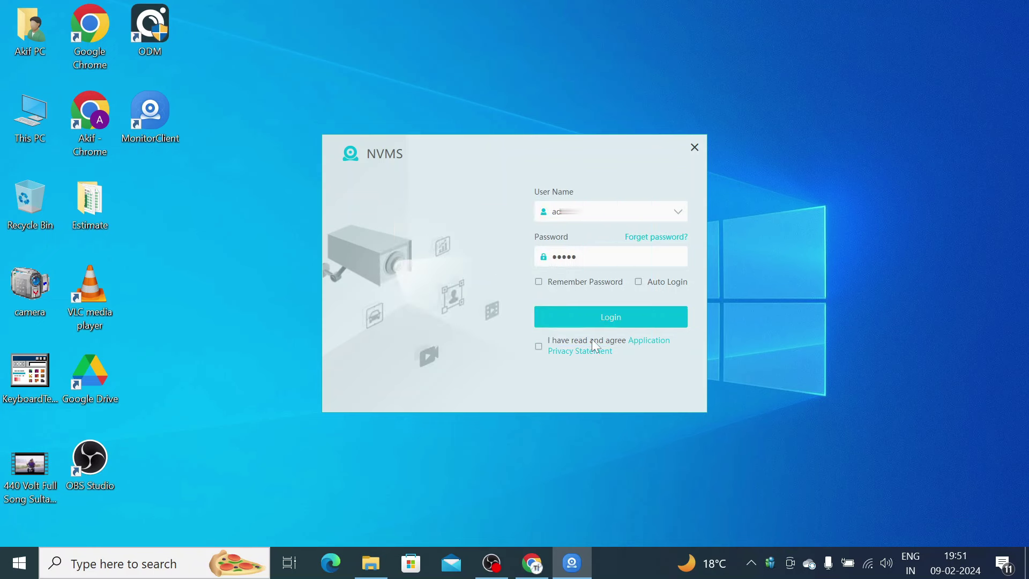
click(539, 347)
click(569, 320)
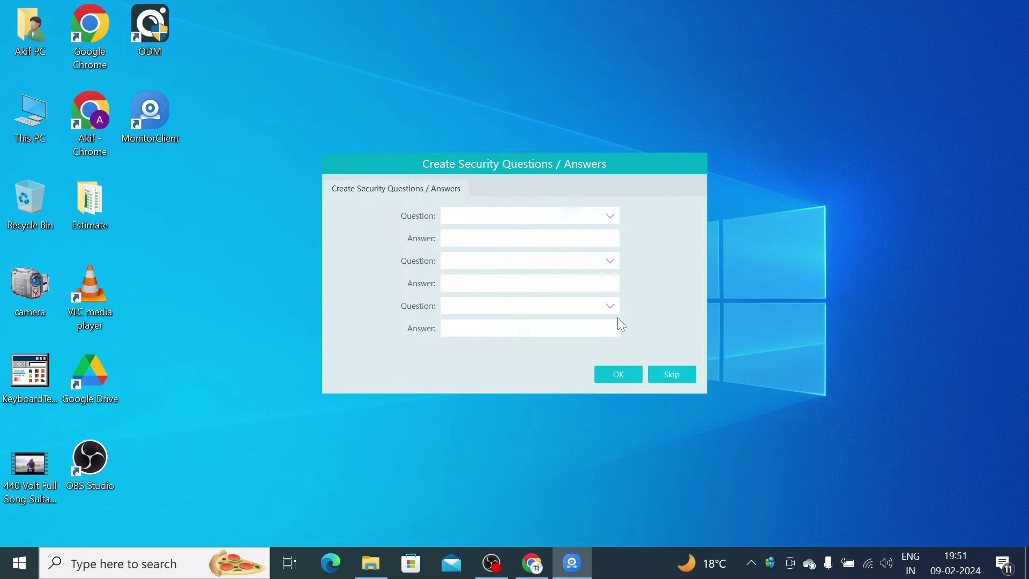
- Skip the security questions, accept the Record Partition Setting, and minimise NVMS
click(674, 375)
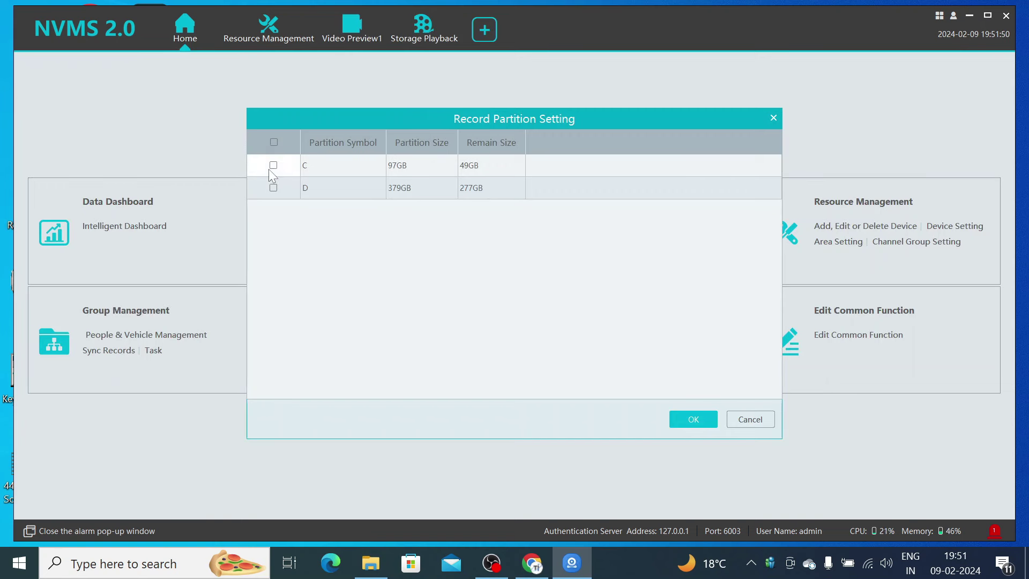
click(697, 417)
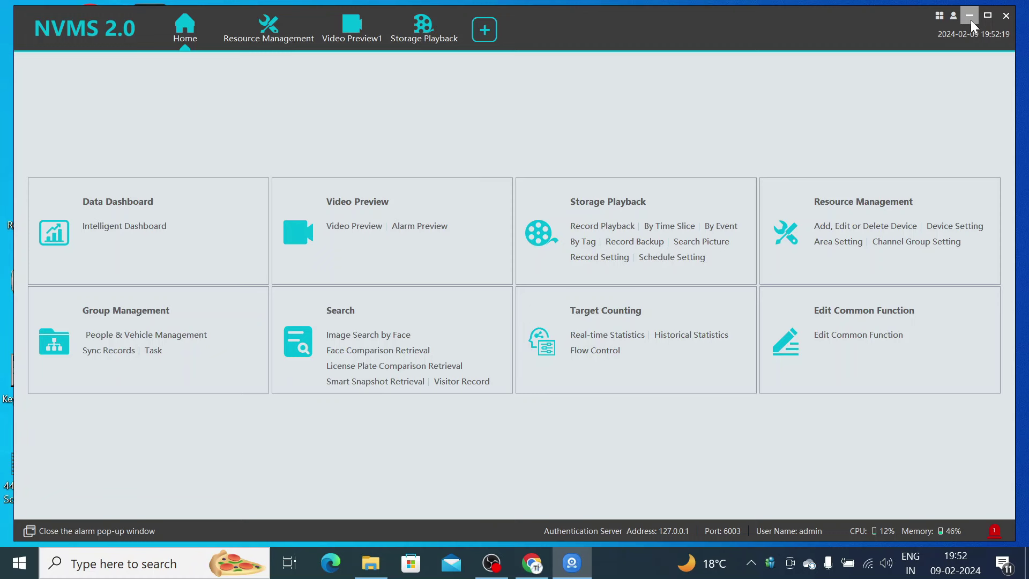
click(970, 16)
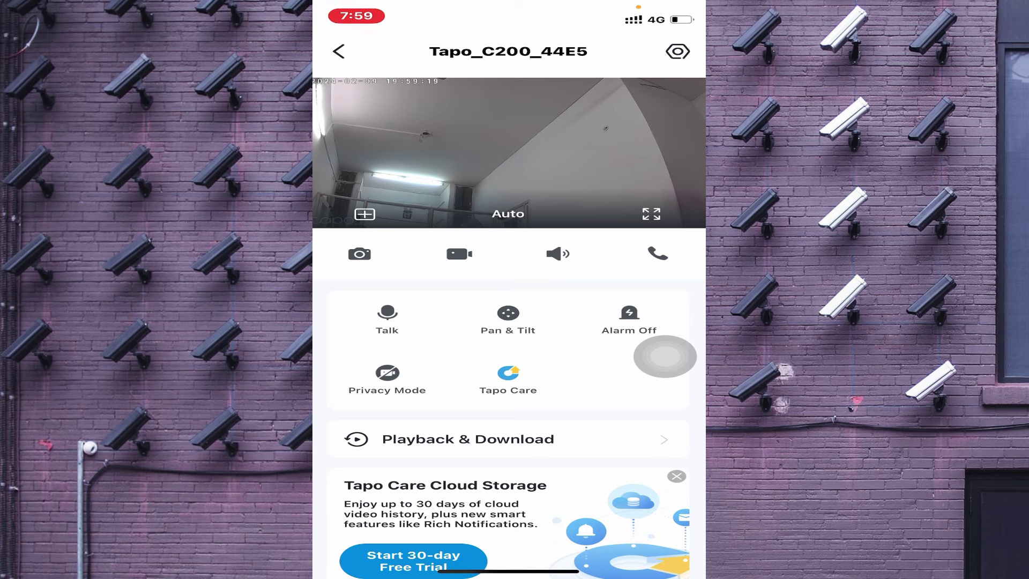
- View the Tapo_C200_44E5 camera's Device Info, including its IP and MAC addresses
click(679, 51)
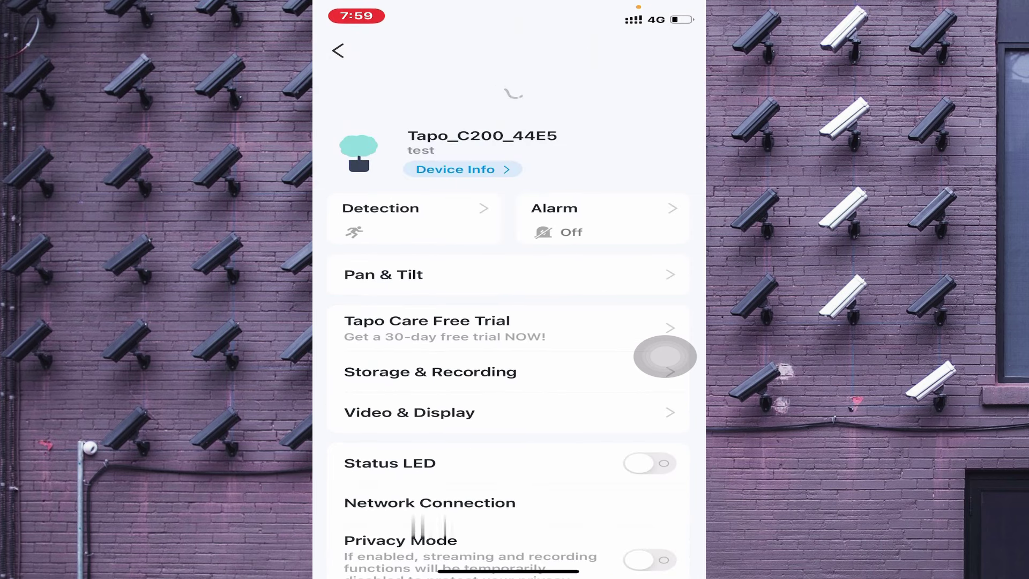
click(456, 118)
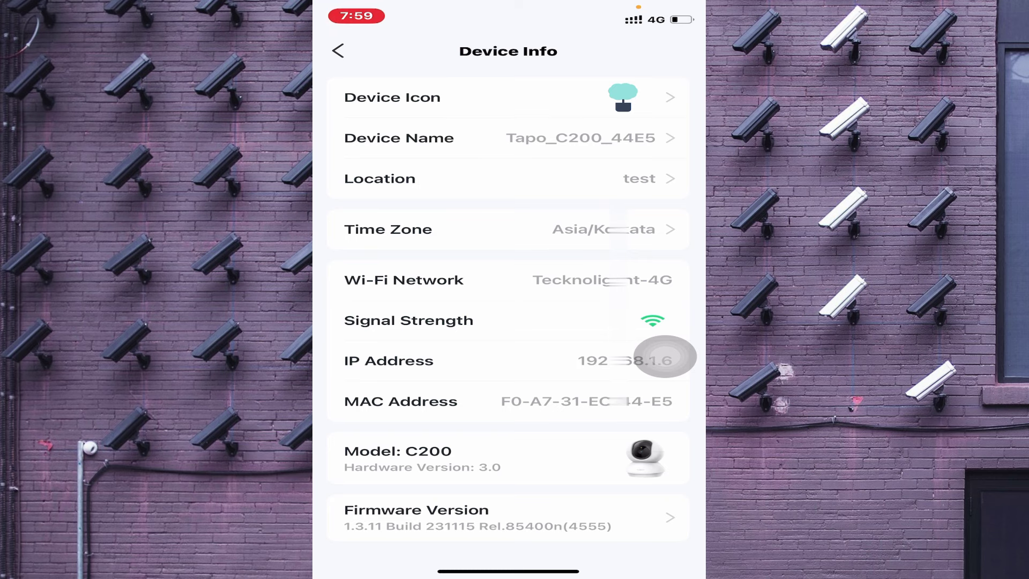
scroll(665, 356, down, 2)
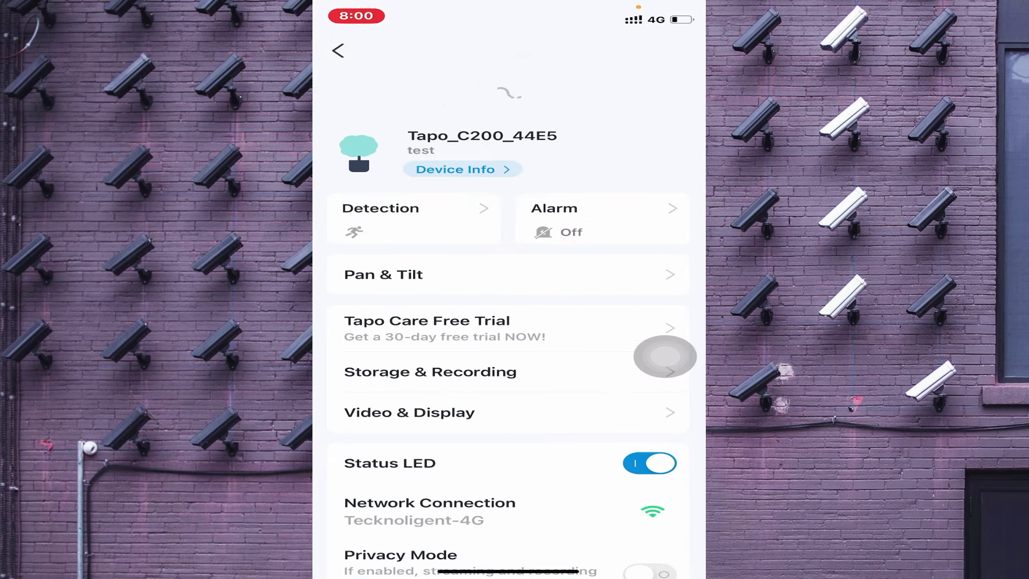
- Check Advanced Settings > Camera Account information, then back out to the Tapo_C200_44E5 live view
scroll(509, 322, down, 5)
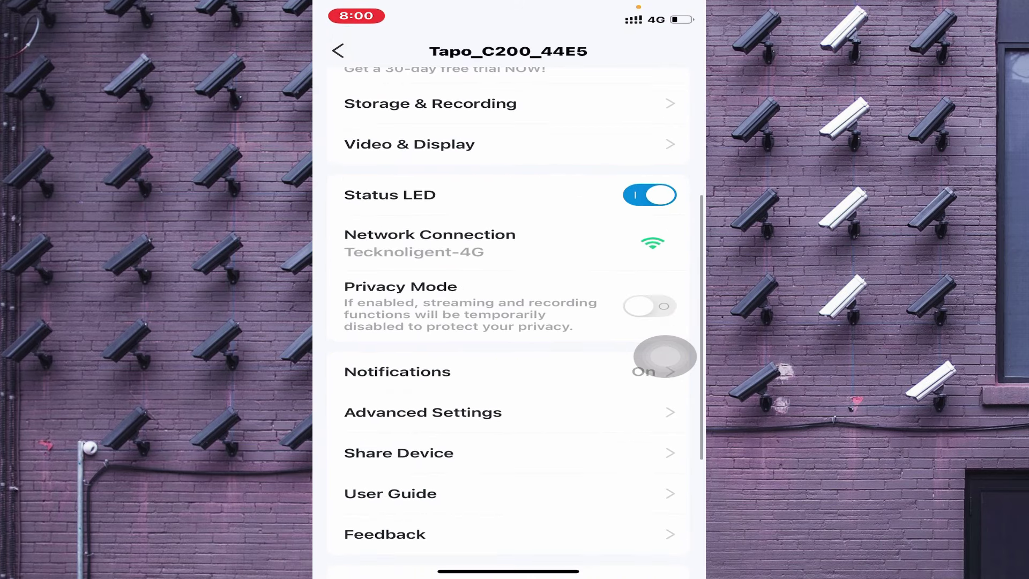
click(423, 413)
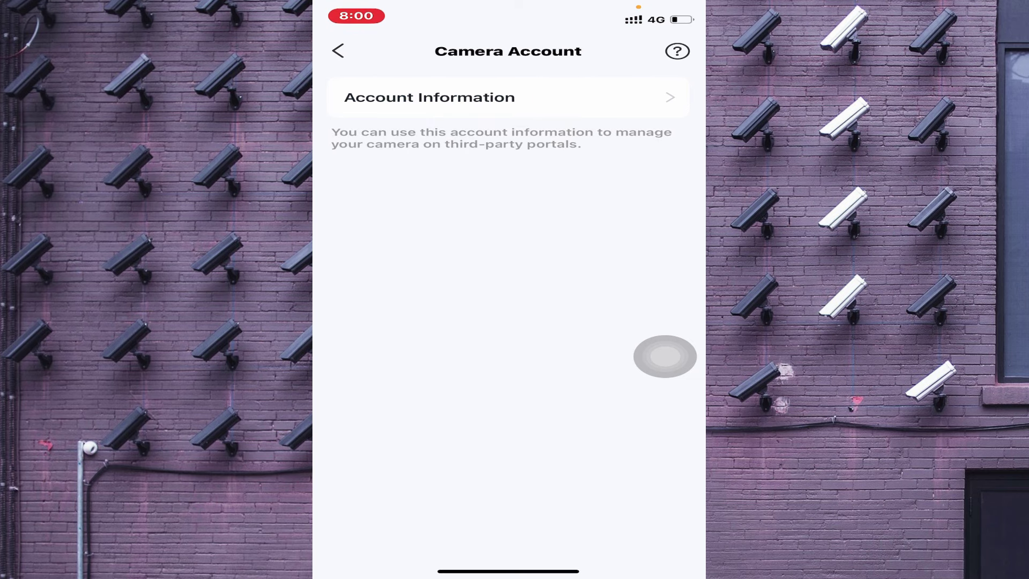
click(429, 97)
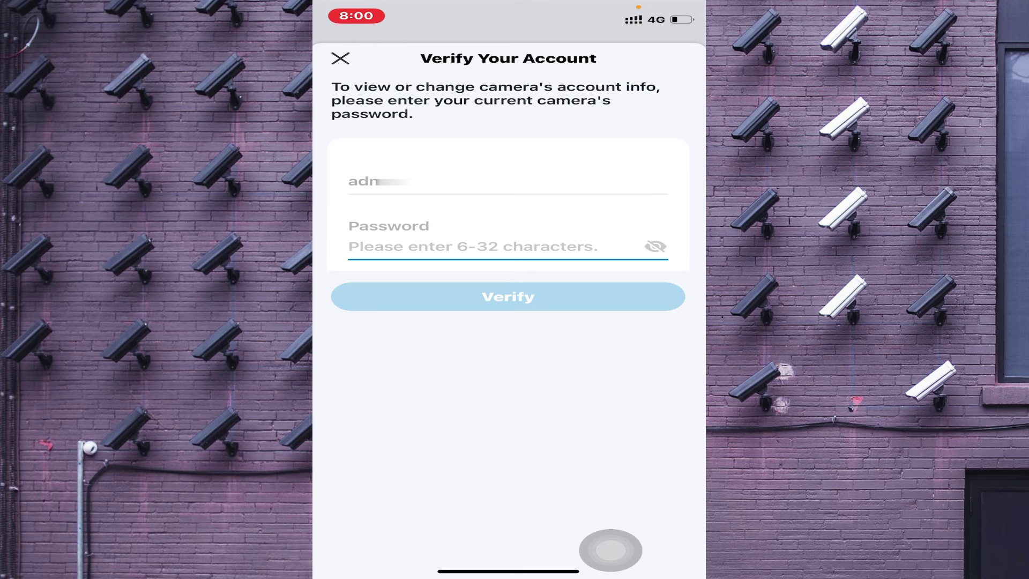
click(341, 58)
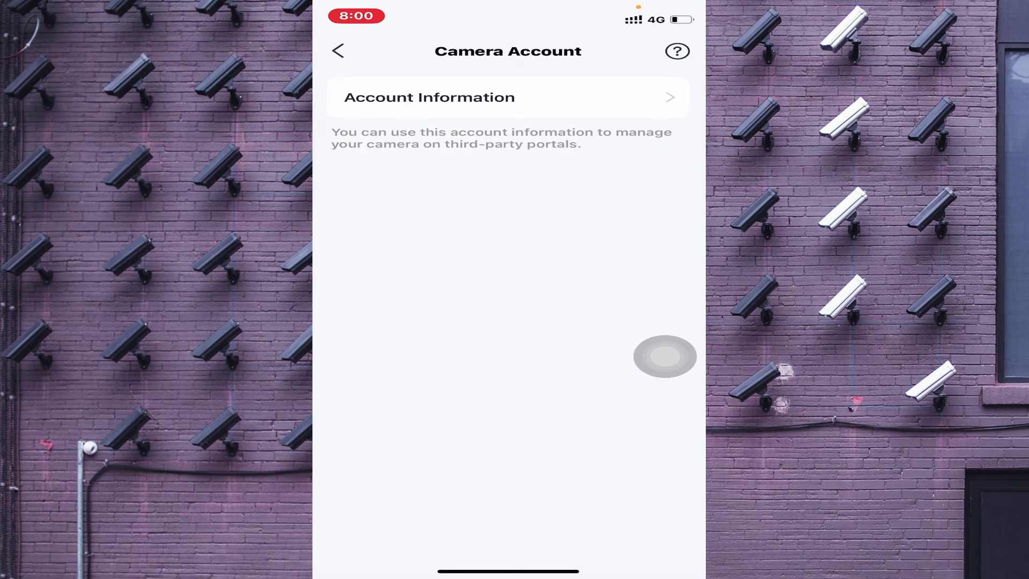
click(338, 49)
click(338, 50)
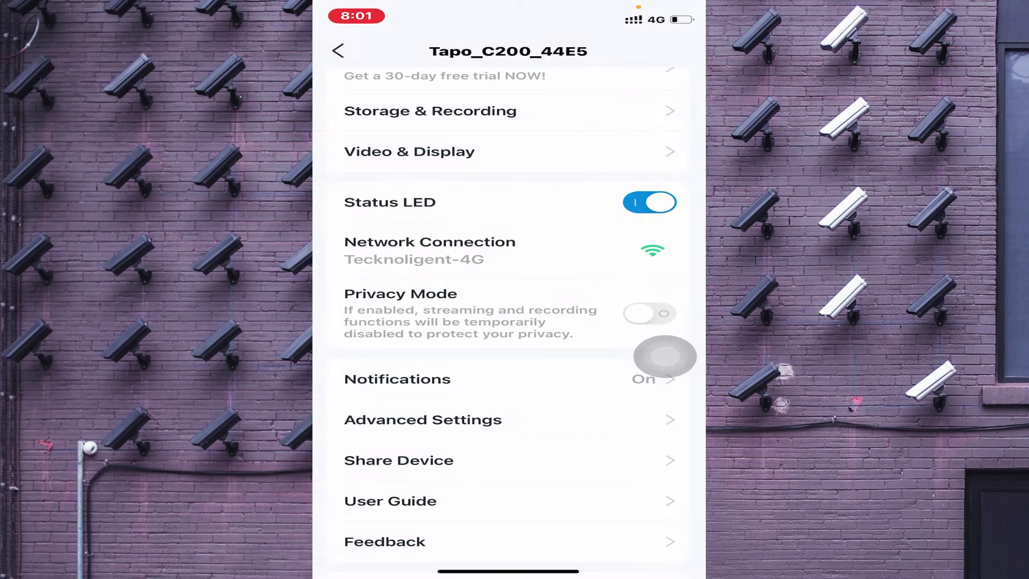
click(338, 51)
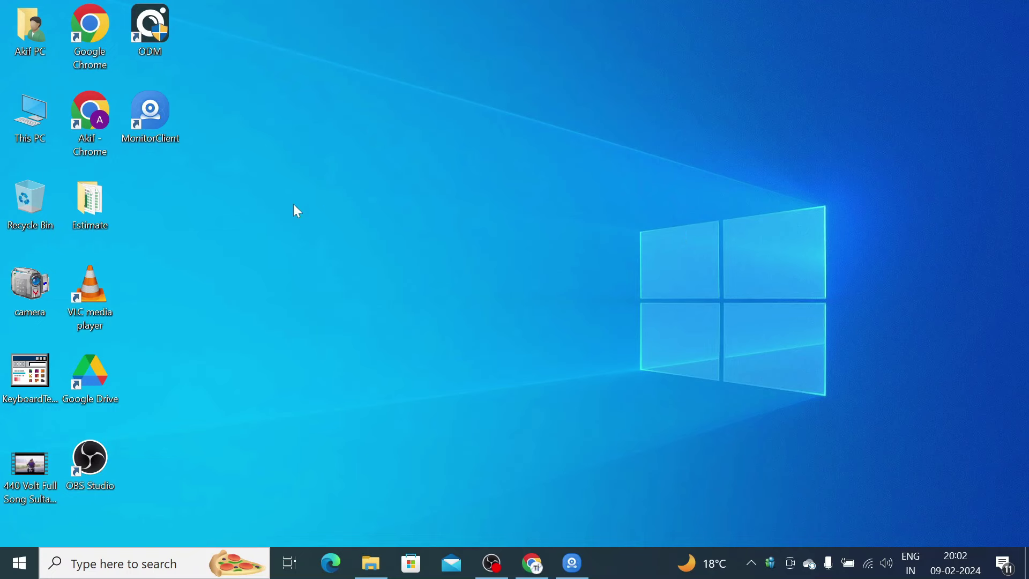
- Relaunch Chrome, close the Downloads tab, and load 192.168.1.1 in a new tab
double_click(95, 37)
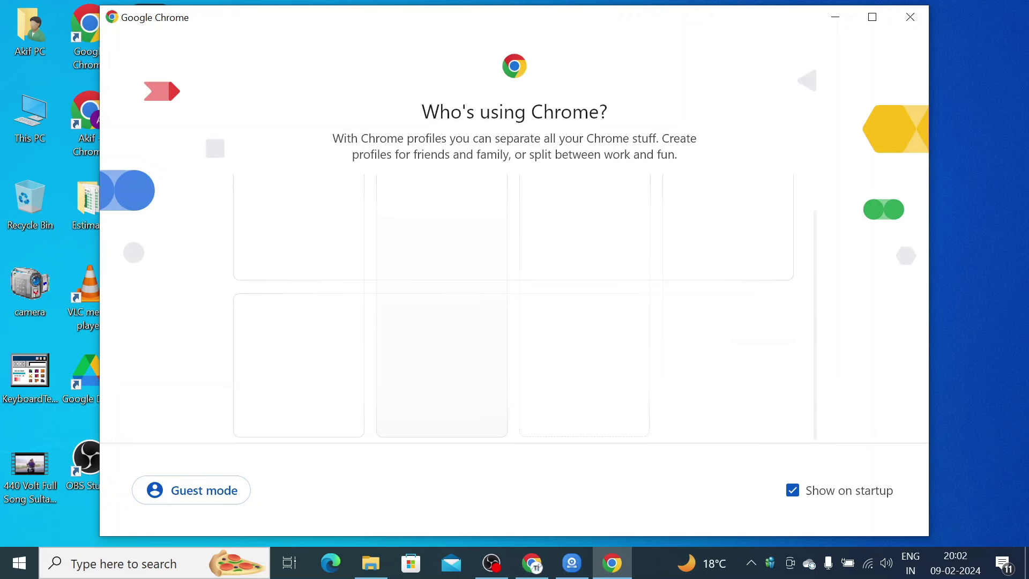
click(441, 370)
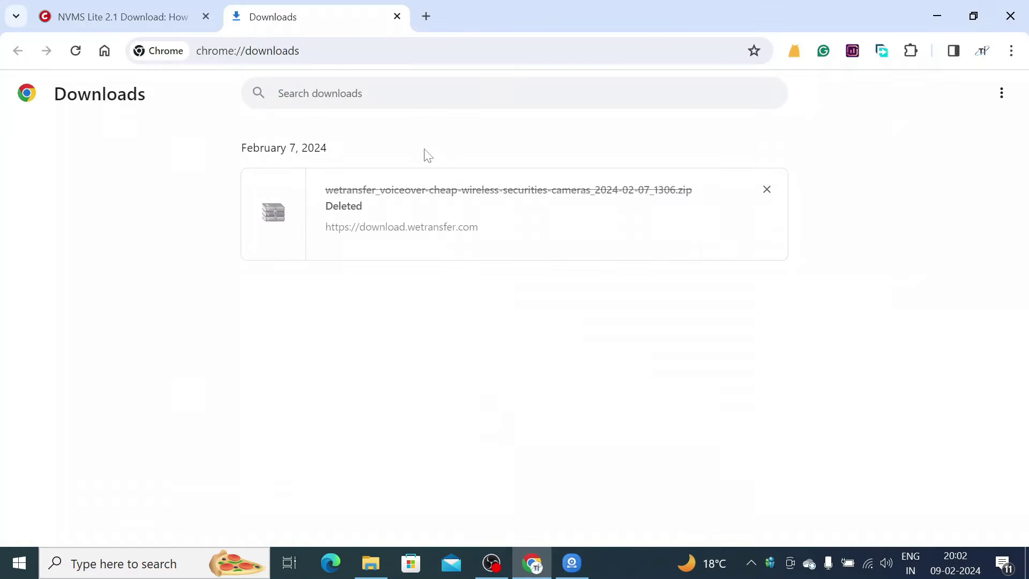
click(397, 16)
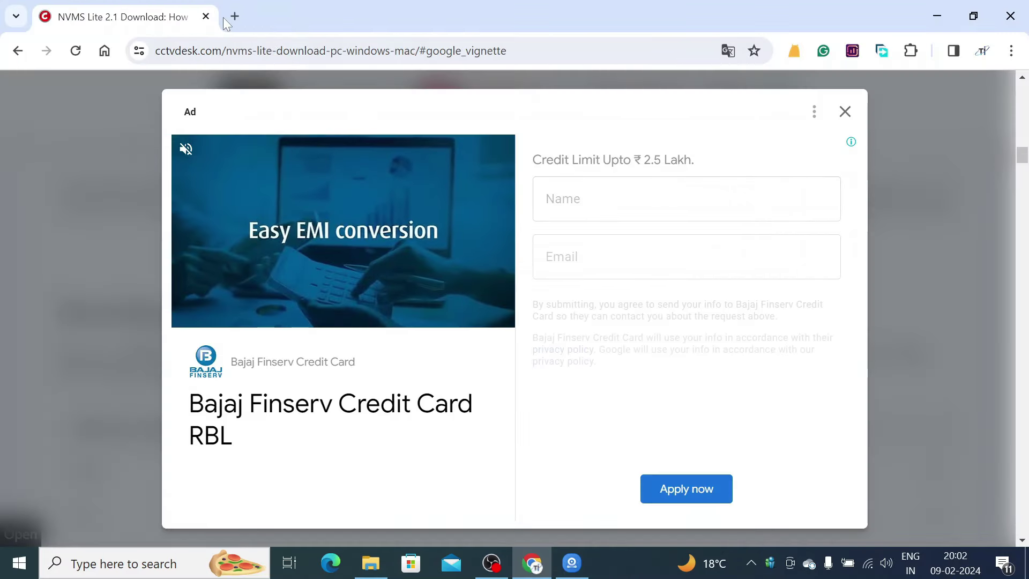
click(234, 17)
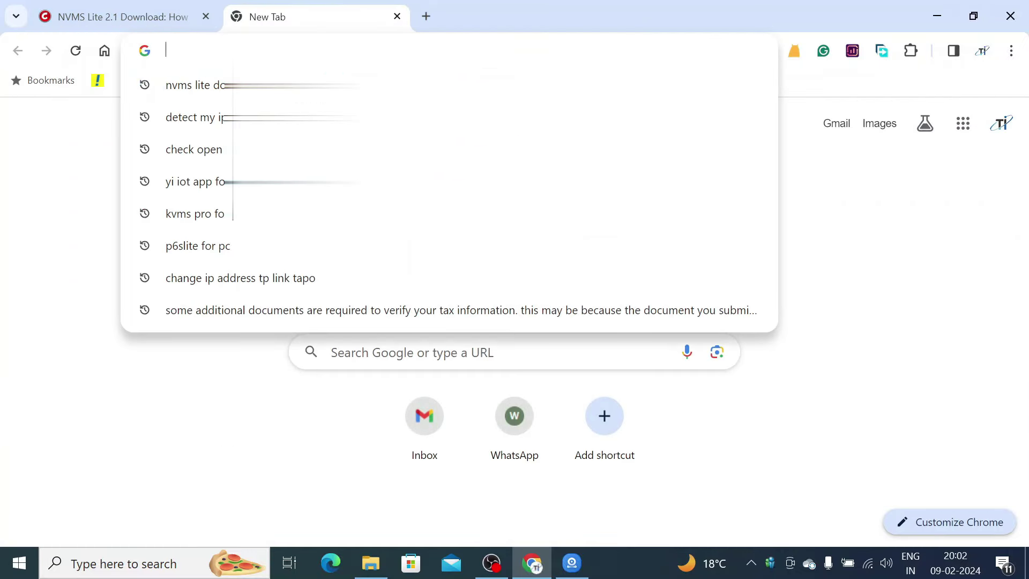
text(192.168.1.1)
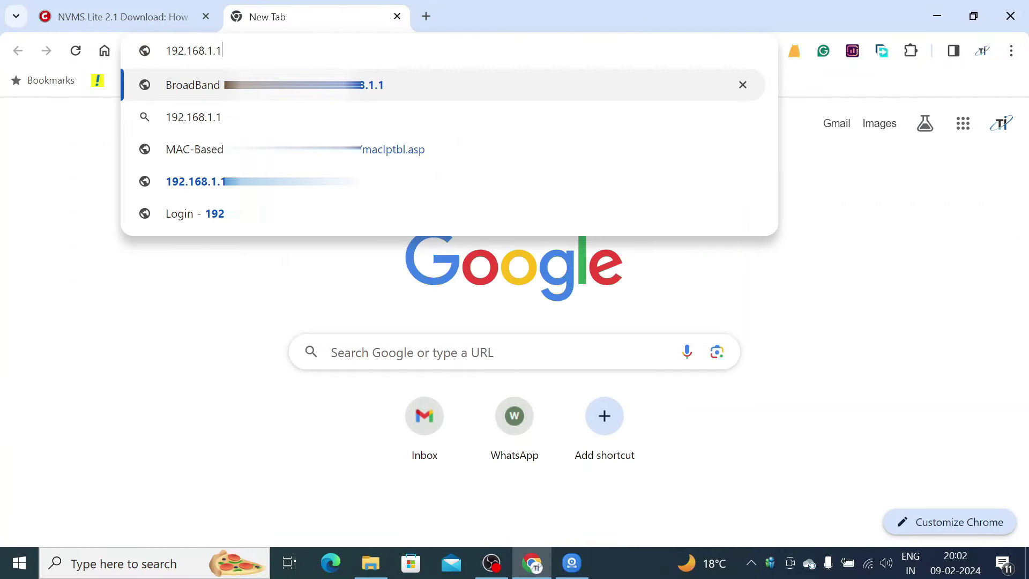
key(Return)
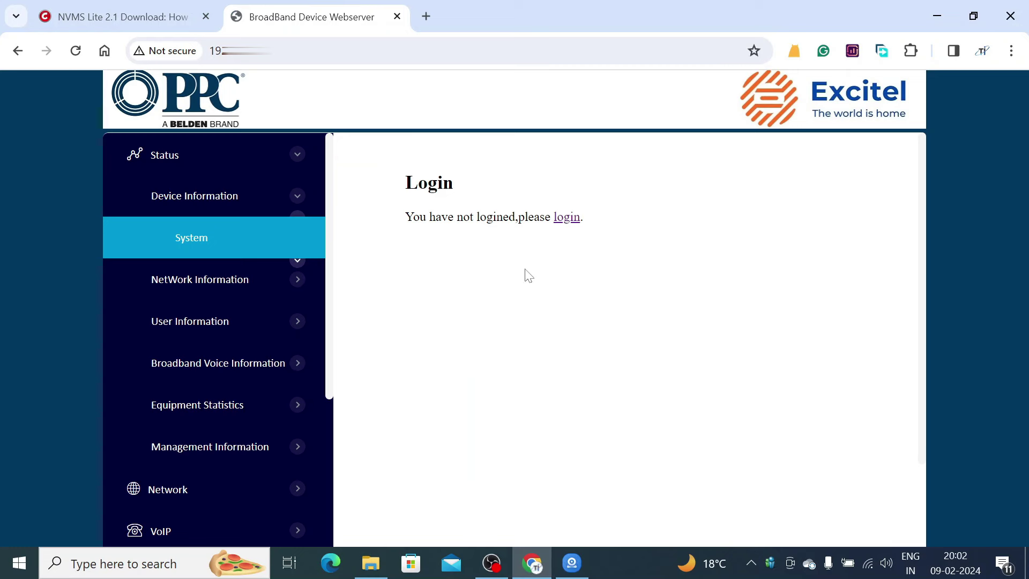
- Sign in to the Excitel PPC router with saved credentials and dismiss Chrome's password warning
click(567, 221)
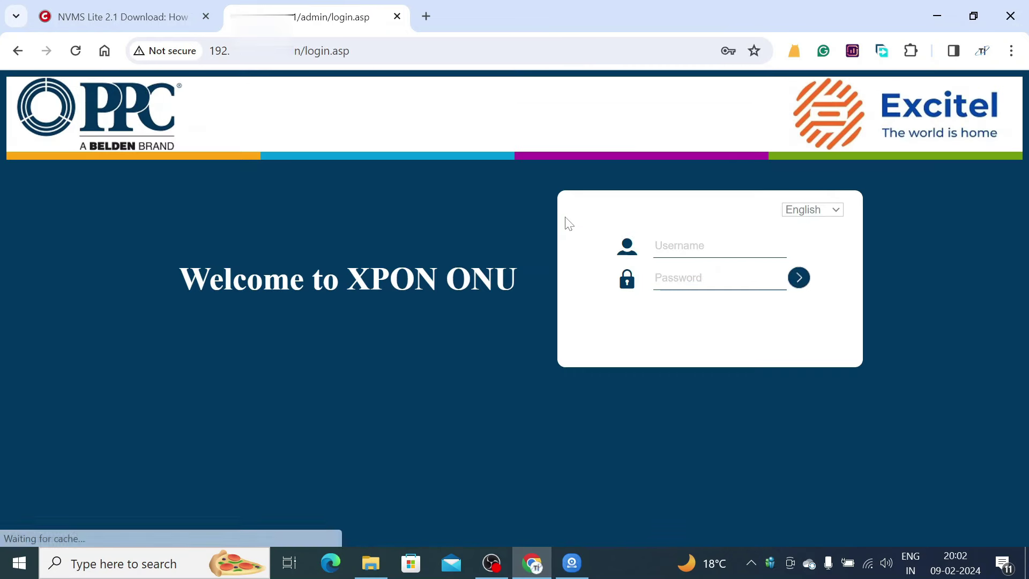
click(708, 246)
key(Return)
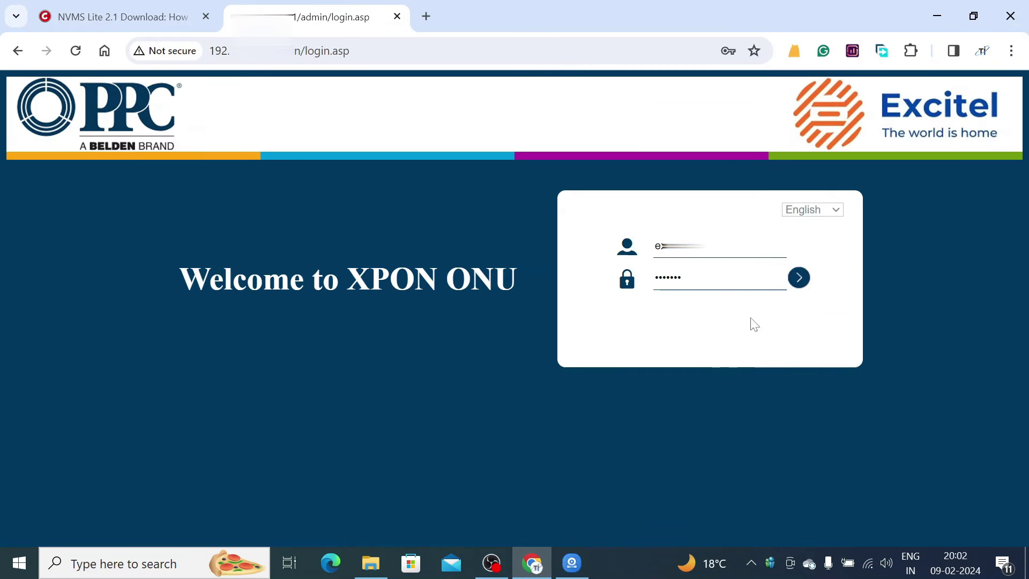
click(799, 288)
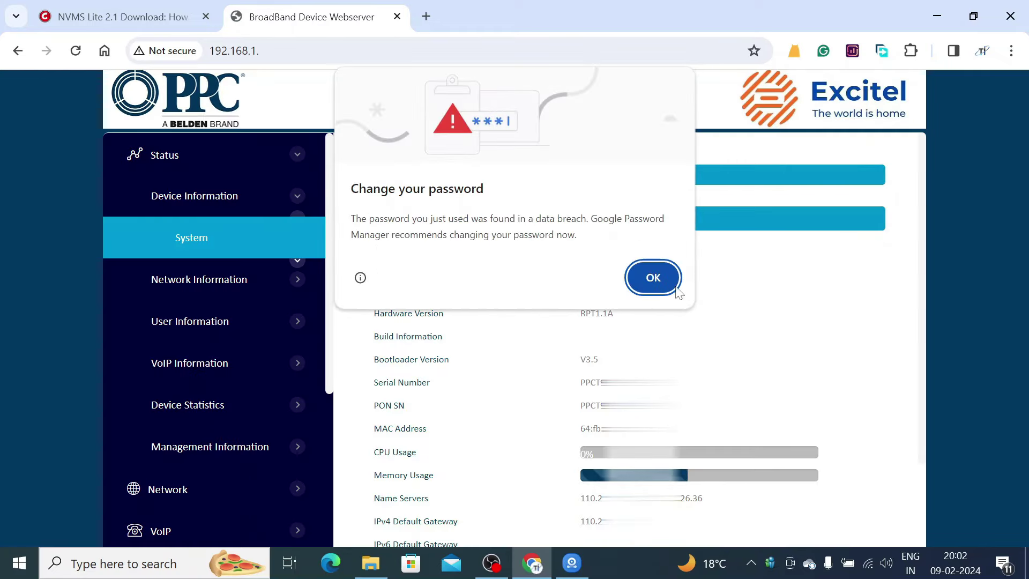
click(668, 287)
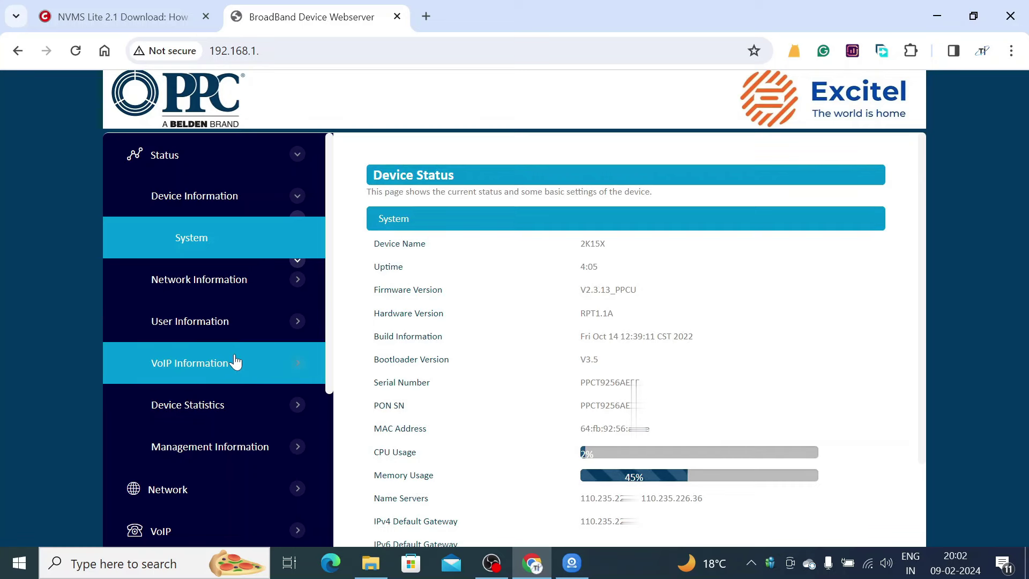
- Expand Application in the sidebar and open the ARP Table listing the three devices' IPs and MACs
scroll(235, 362, down, 3)
scroll(235, 362, up, 3)
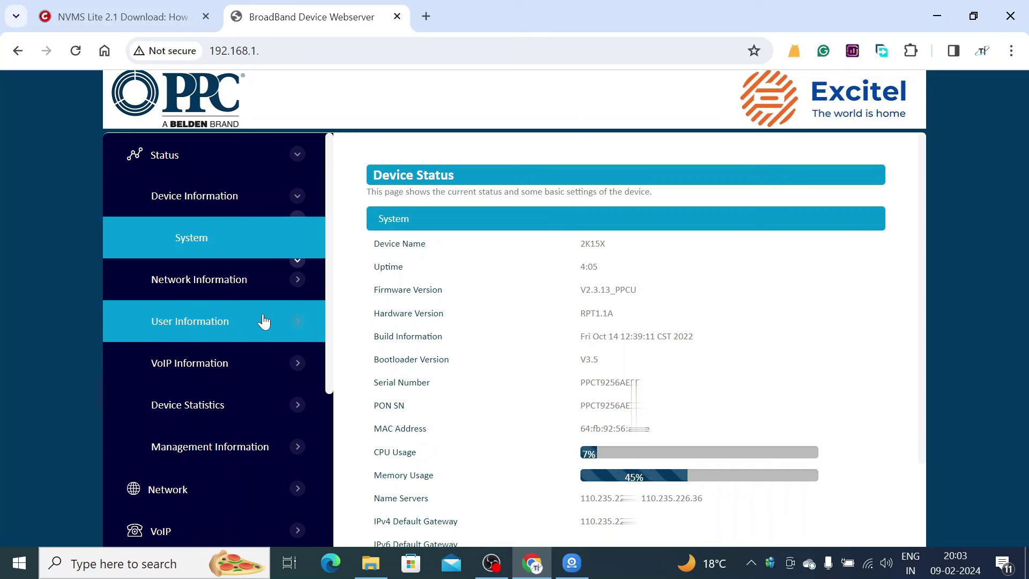
scroll(264, 321, down, 2)
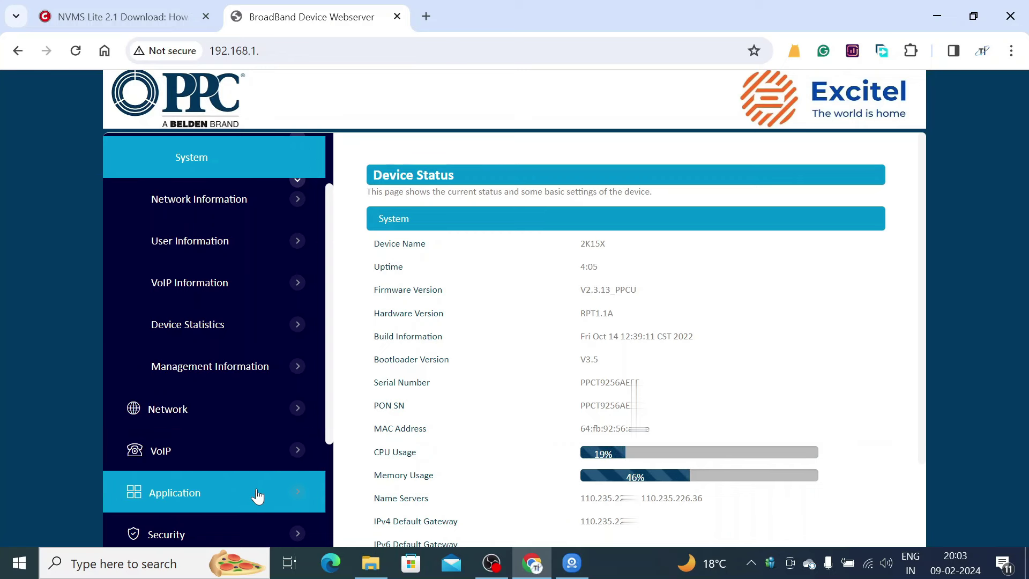
scroll(258, 494, down, 3)
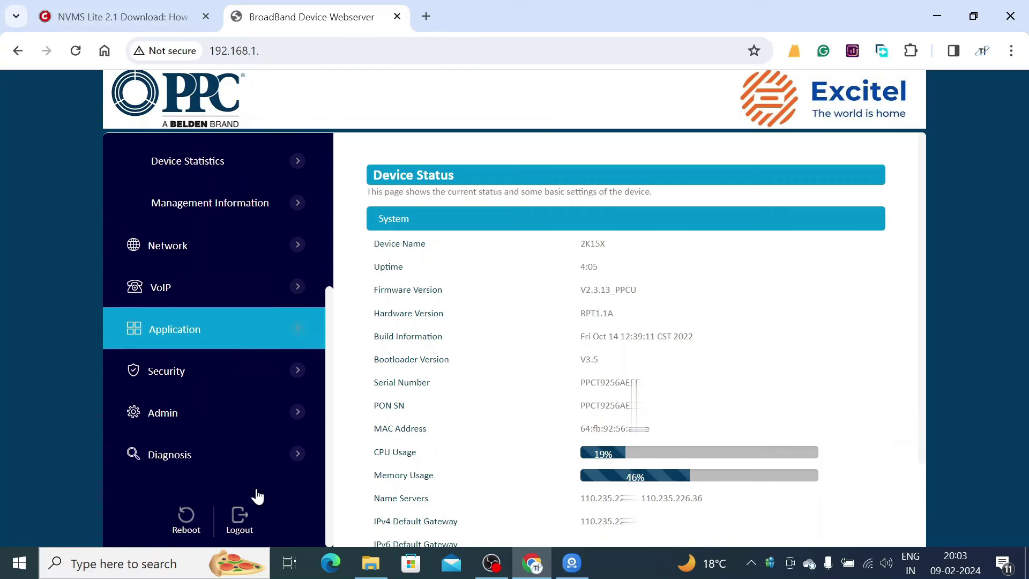
click(244, 342)
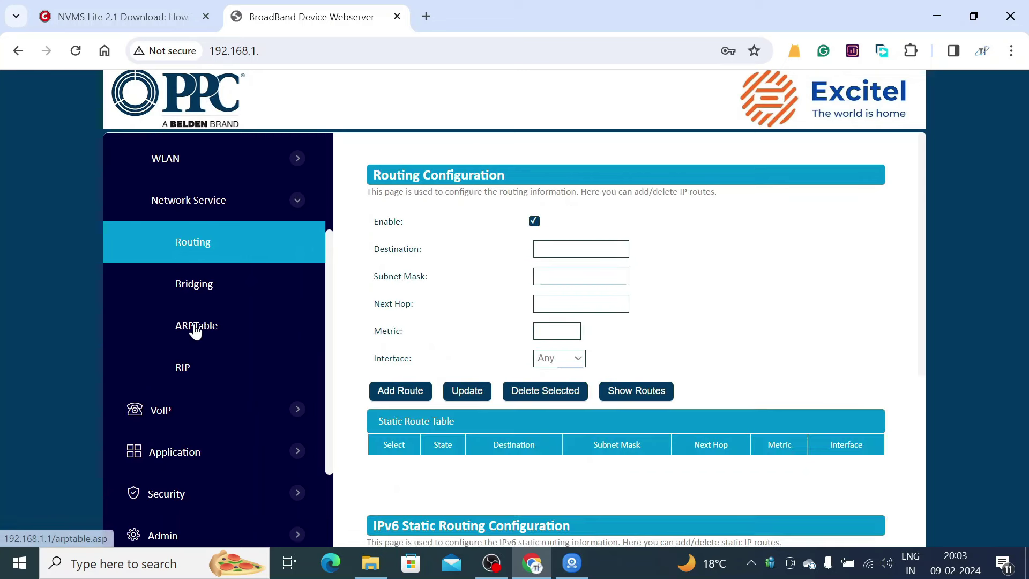
click(195, 330)
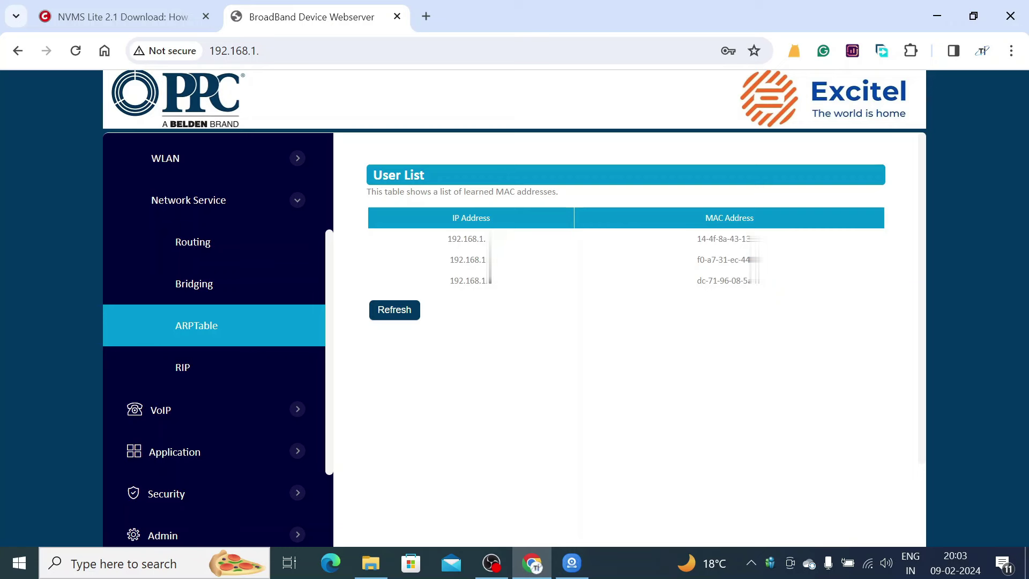
- Select the second device's IP address and MAC address in the ARP table
drag(449, 259, 506, 259)
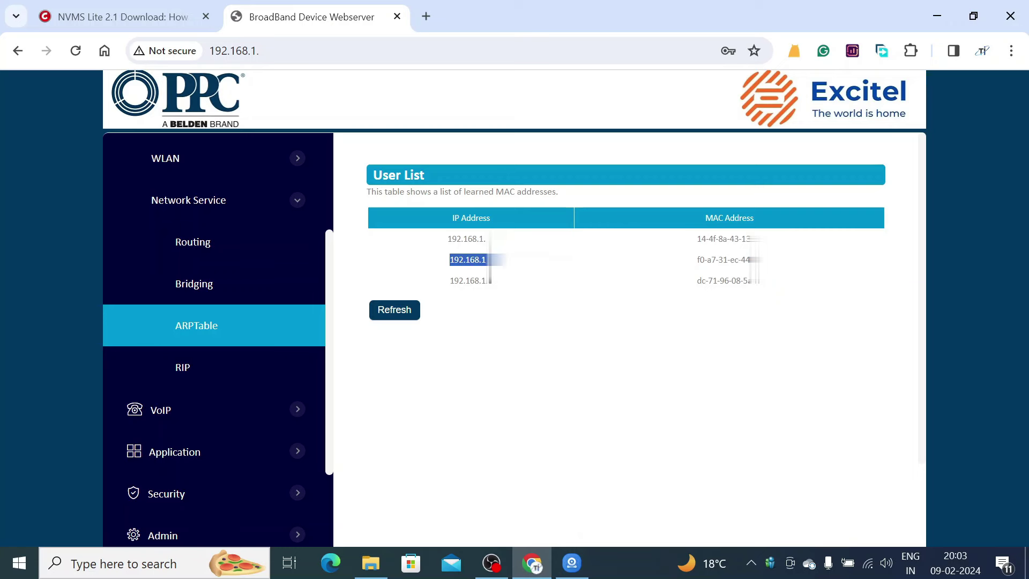
drag(697, 259, 764, 260)
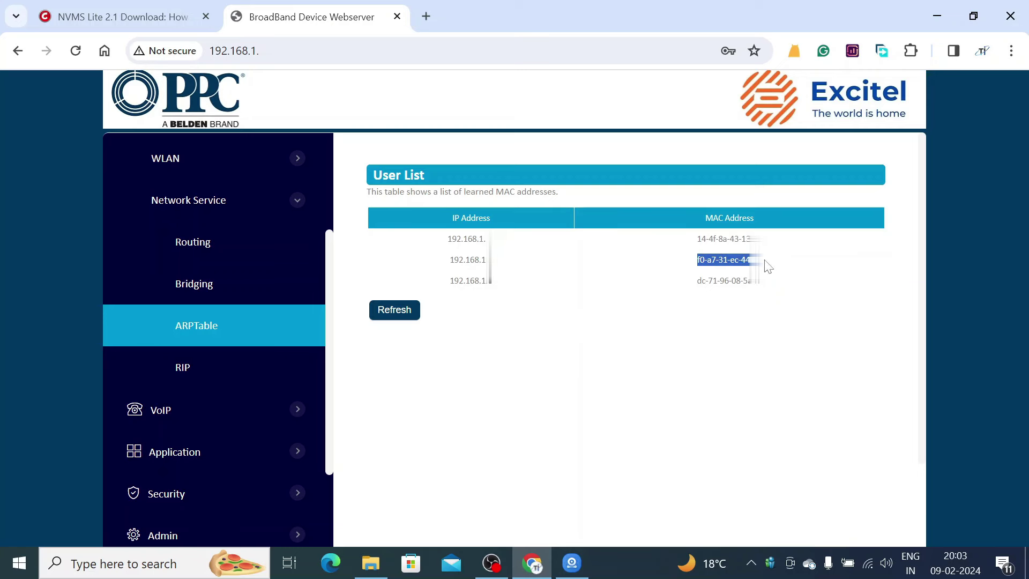
drag(507, 260, 450, 260)
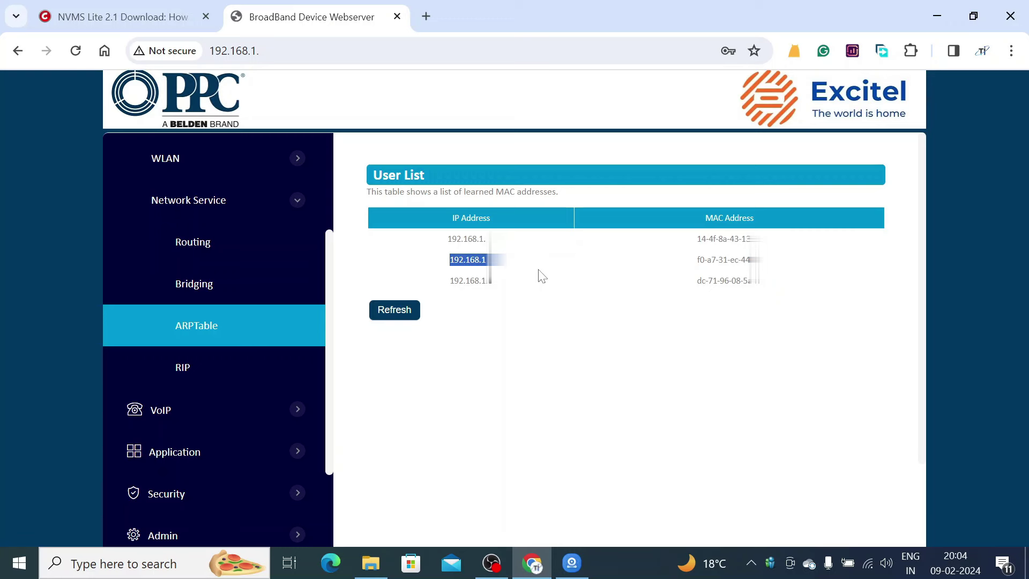
drag(697, 260, 770, 265)
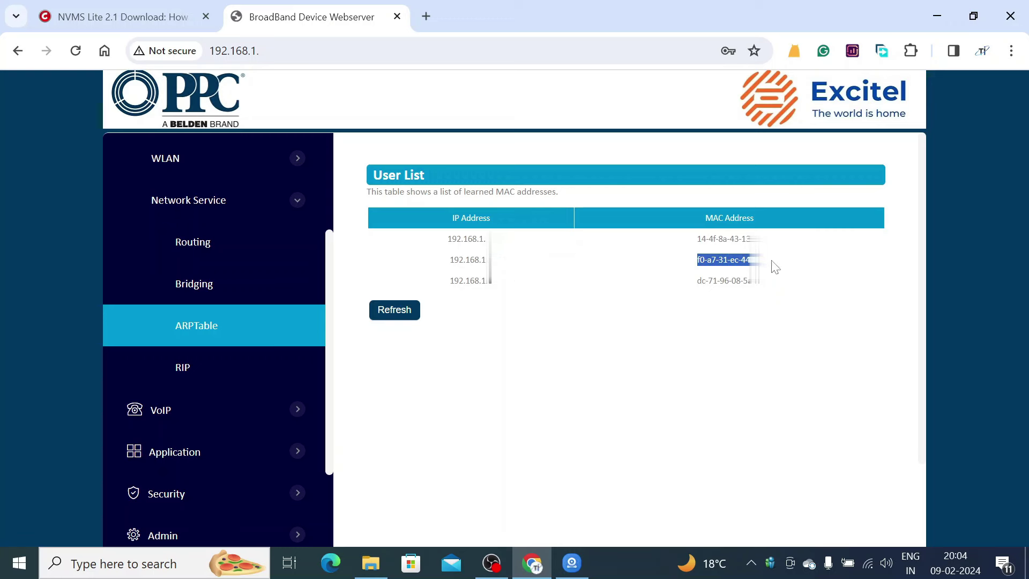
- Open the Application > NAT > Port Forwarding rules page
scroll(439, 363, down, 2)
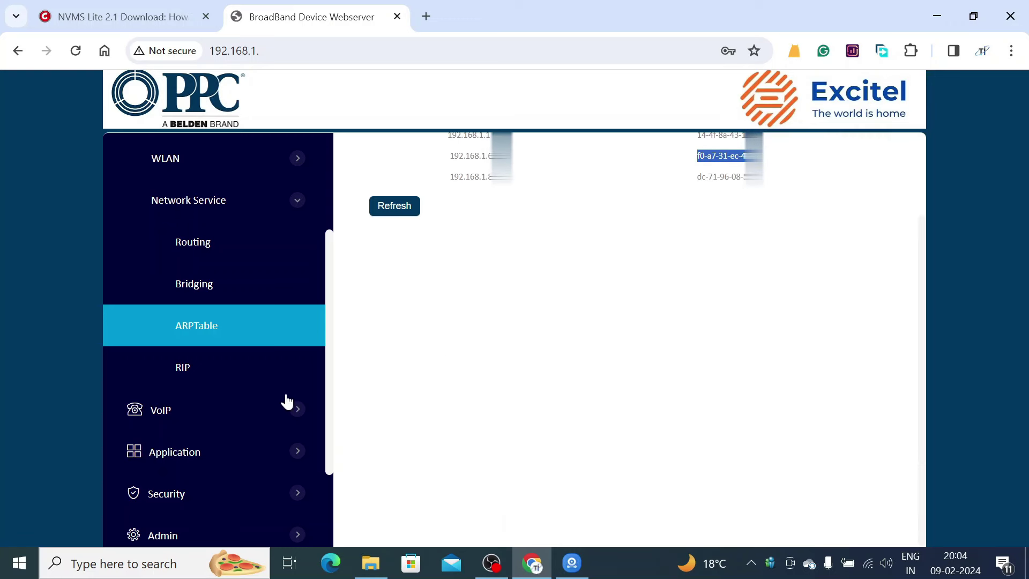
scroll(265, 405, down, 2)
scroll(265, 405, down, 1)
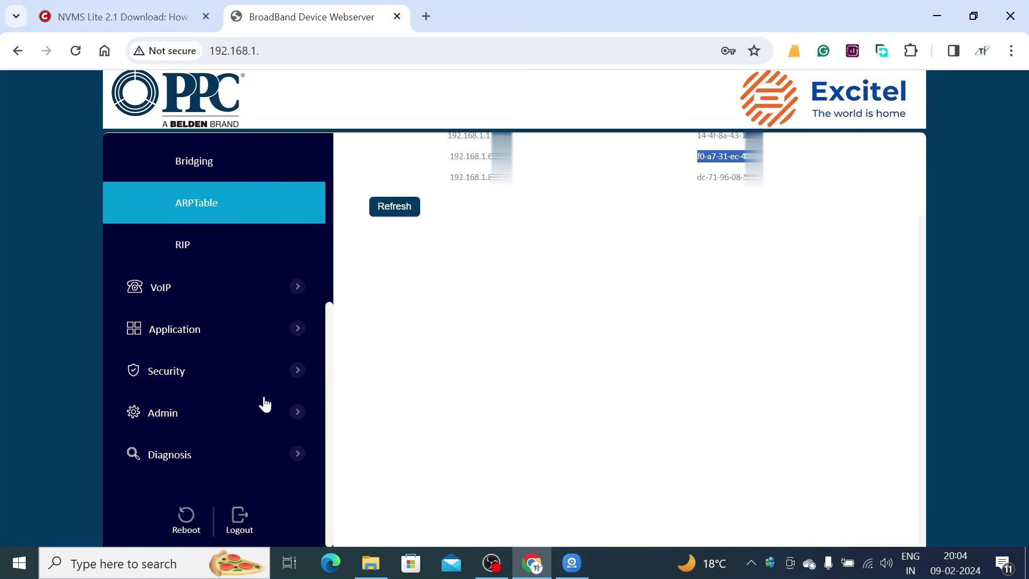
click(222, 341)
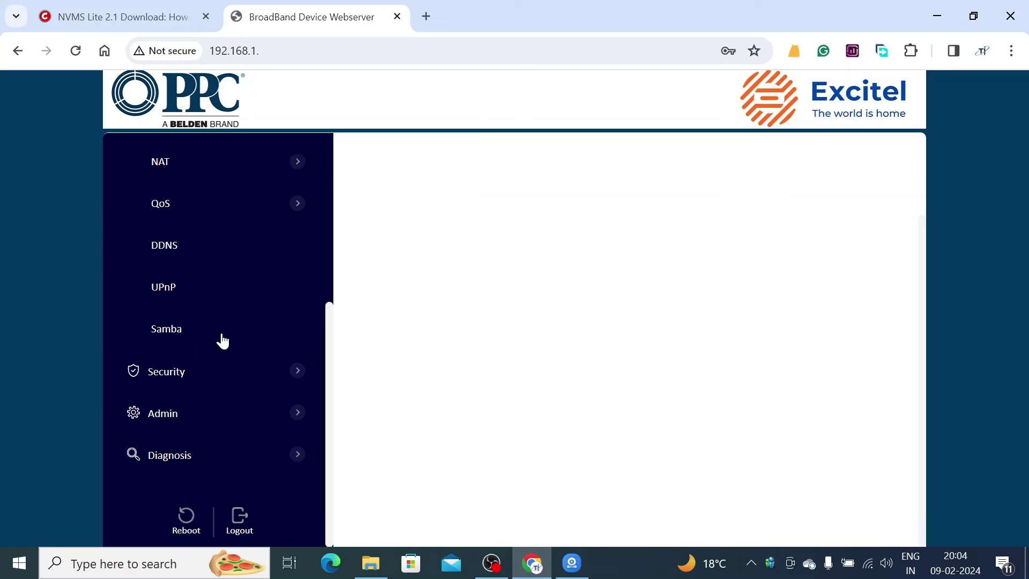
scroll(222, 341, up, 2)
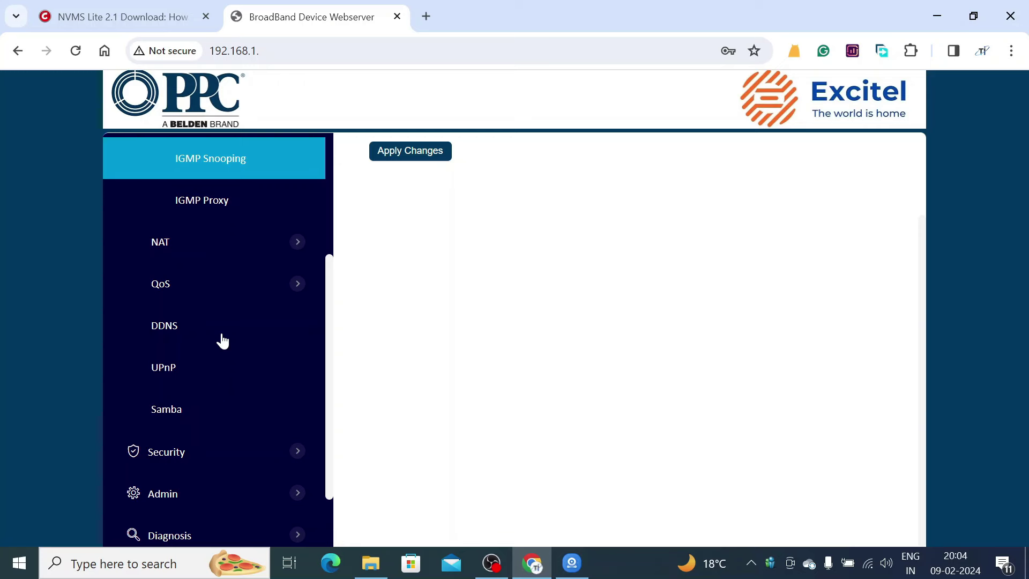
click(217, 251)
scroll(232, 298, up, 5)
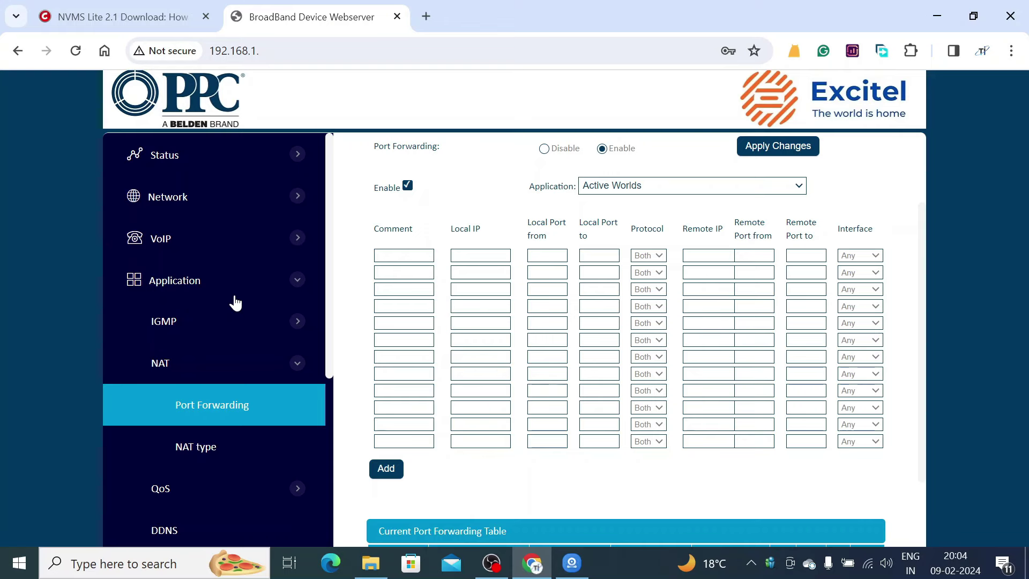
- Open Network > LAN > IPv4 and scroll to the DHCP pool ending at 192.168.1.254
click(214, 200)
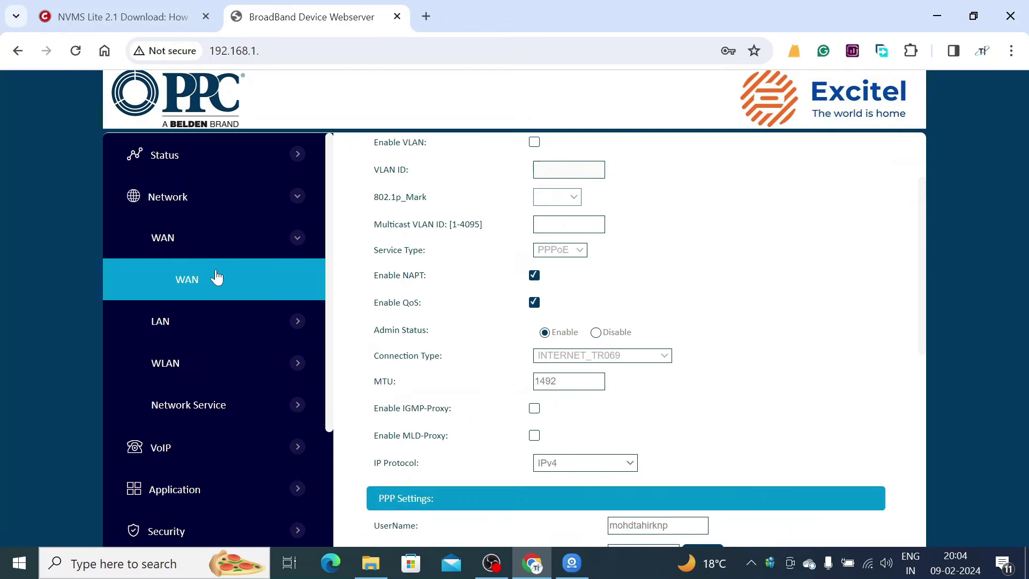
click(179, 328)
scroll(432, 399, down, 4)
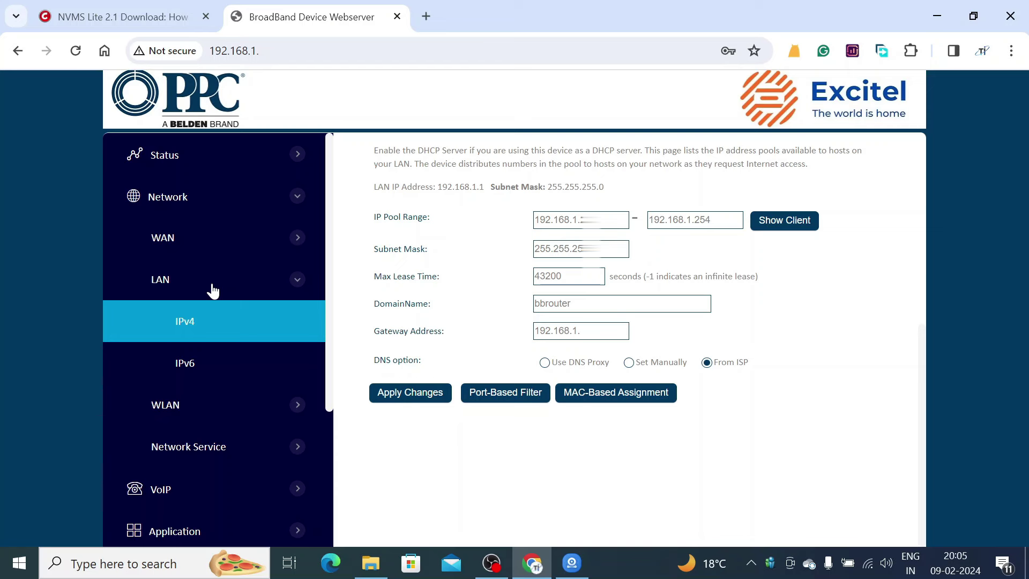
click(619, 396)
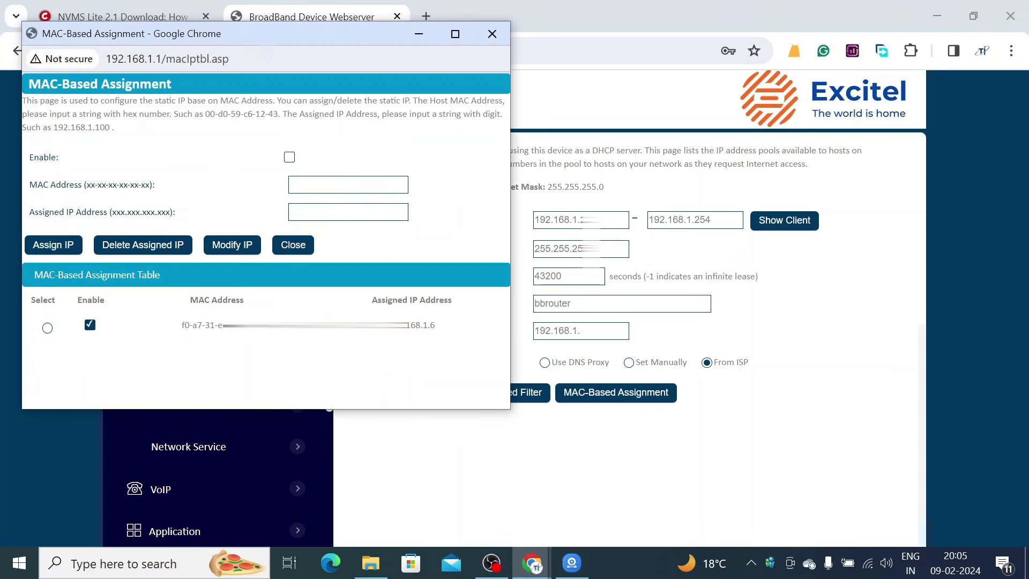
click(371, 185)
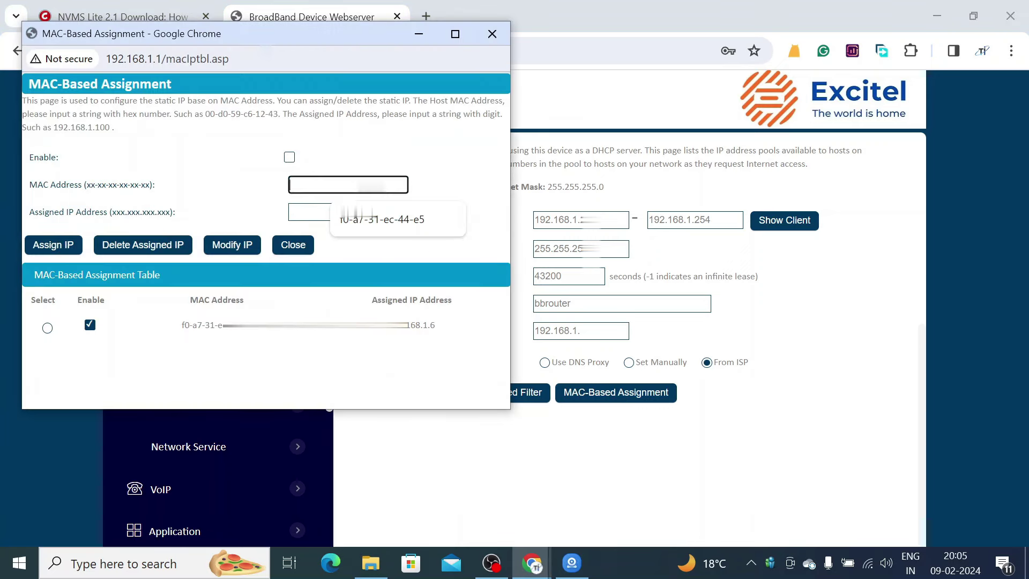
click(379, 228)
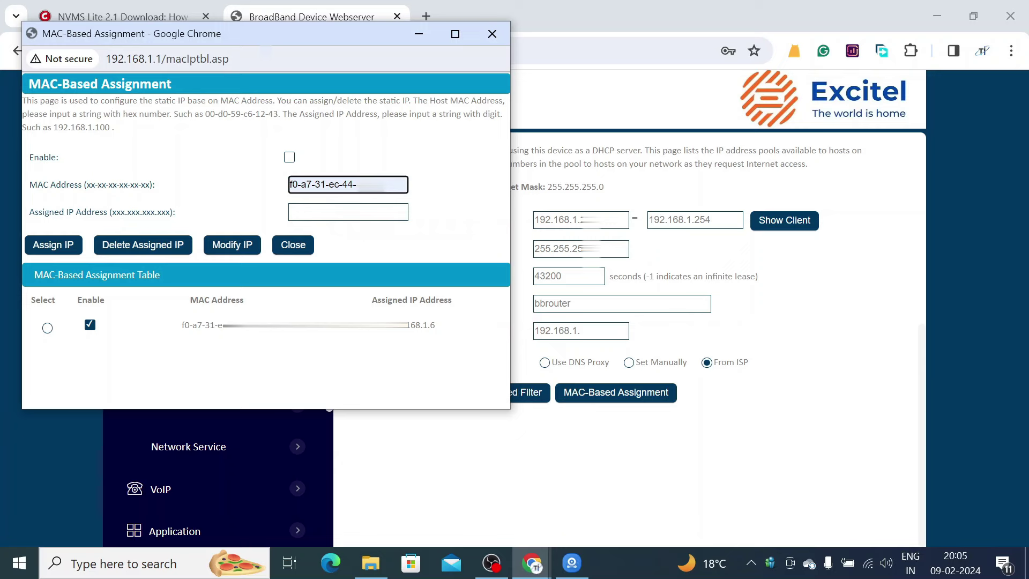
click(289, 157)
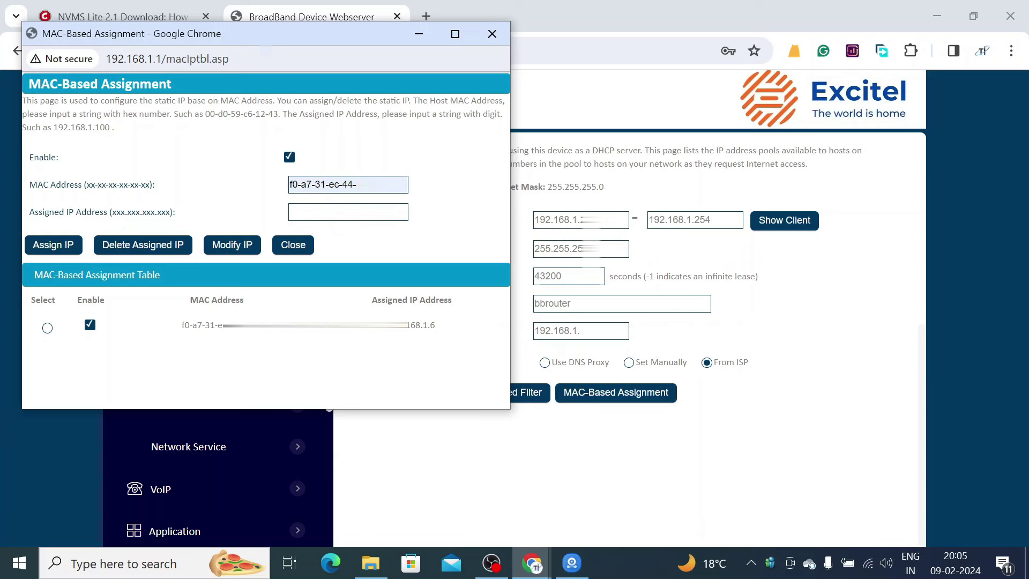
click(348, 211)
click(369, 253)
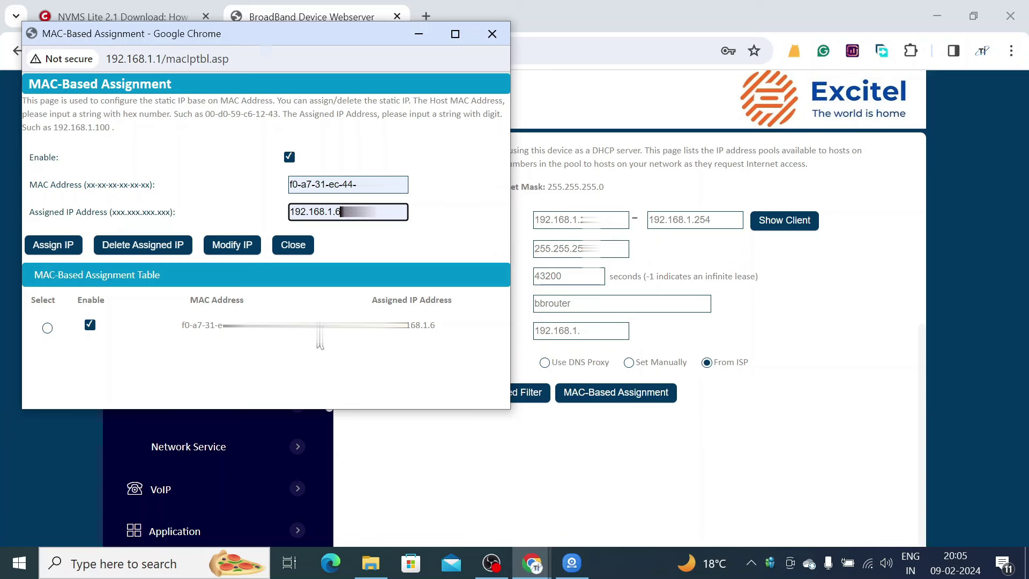
triple_click(183, 326)
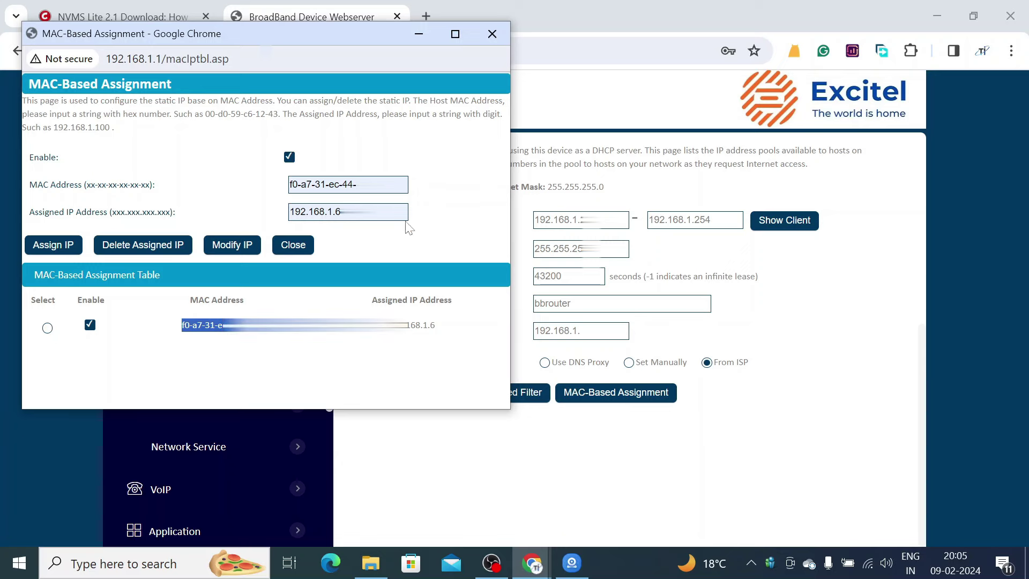
click(492, 34)
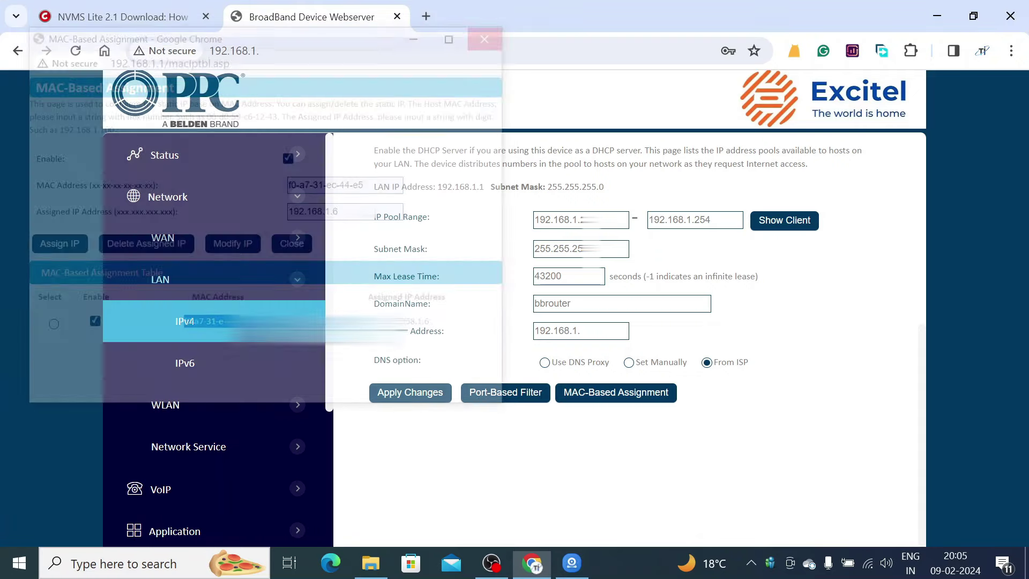
scroll(444, 306, up, 5)
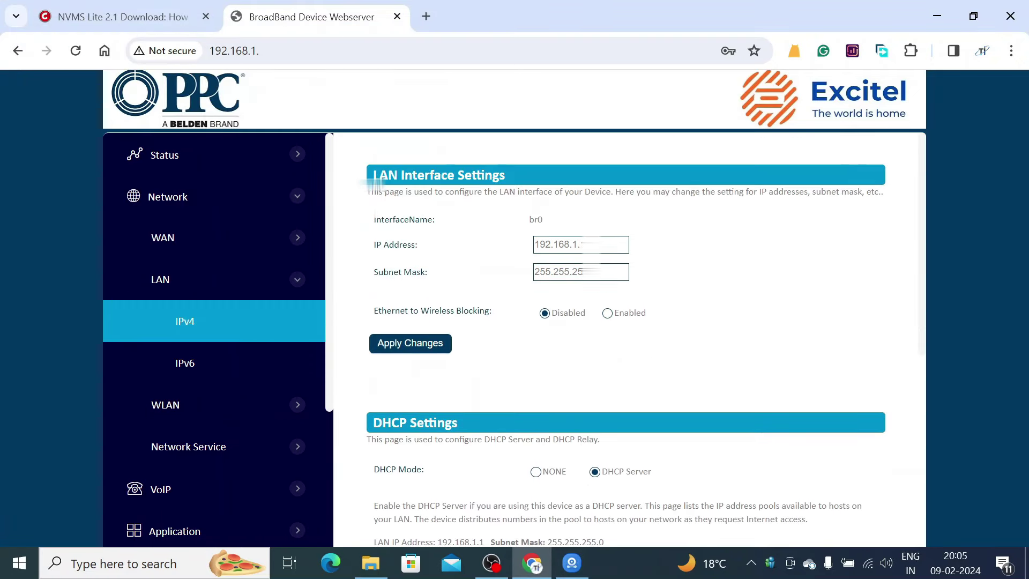
scroll(375, 185, down, 5)
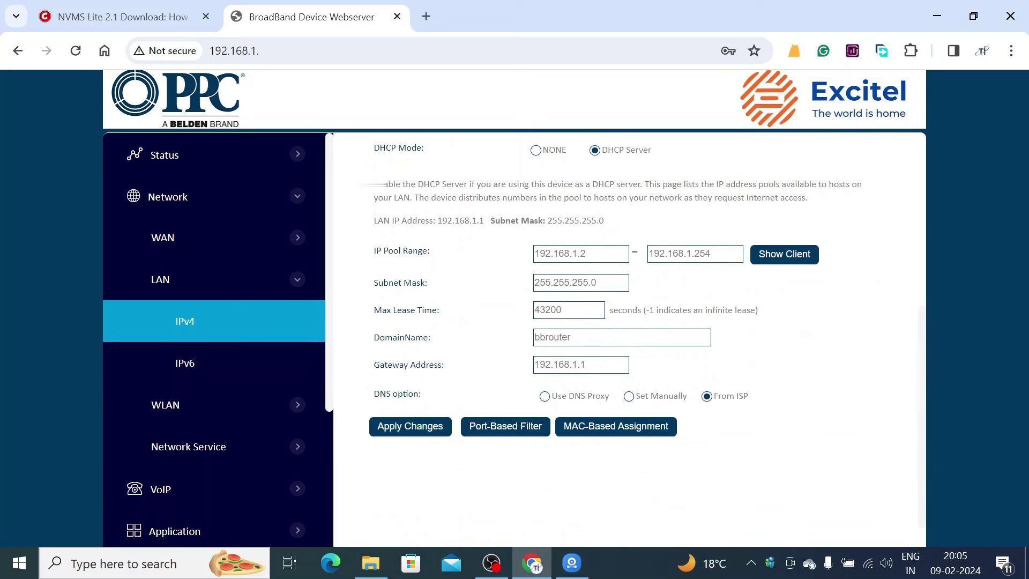
scroll(250, 355, down, 3)
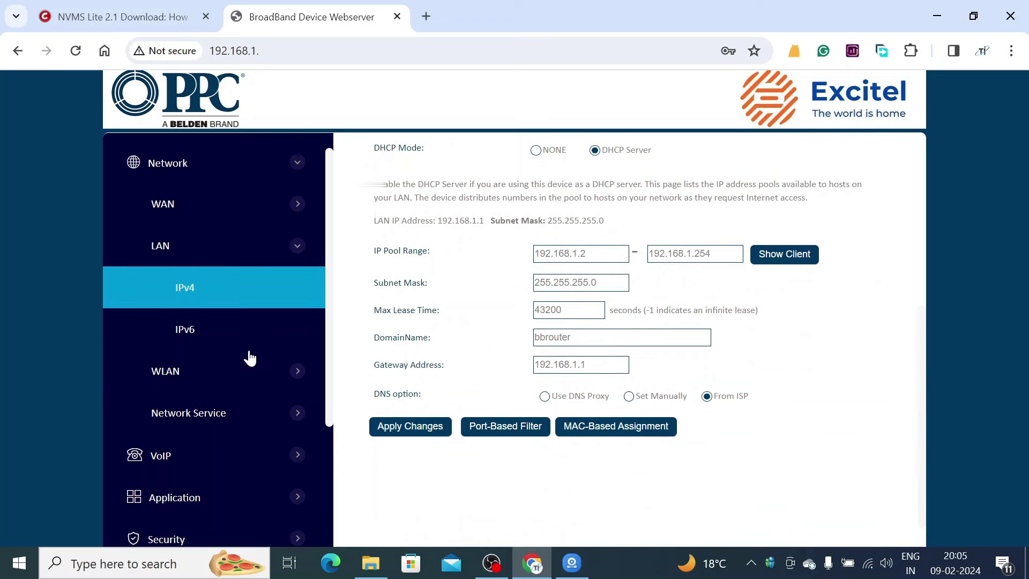
scroll(250, 359, up, 3)
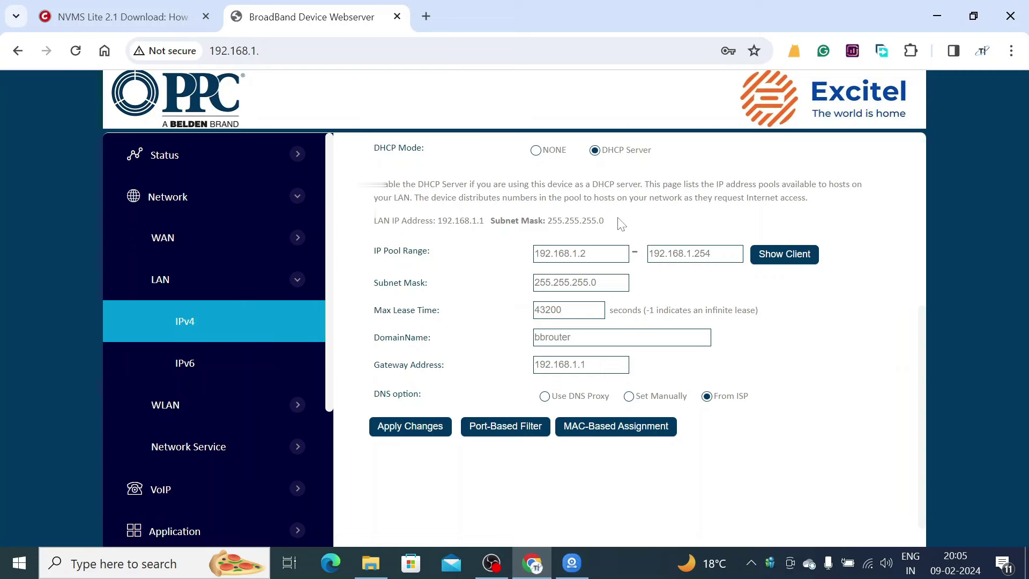
- Launch MonitorClient, go to Resource Management, and open Add Encoding Device to find the port-2020 camera
click(936, 22)
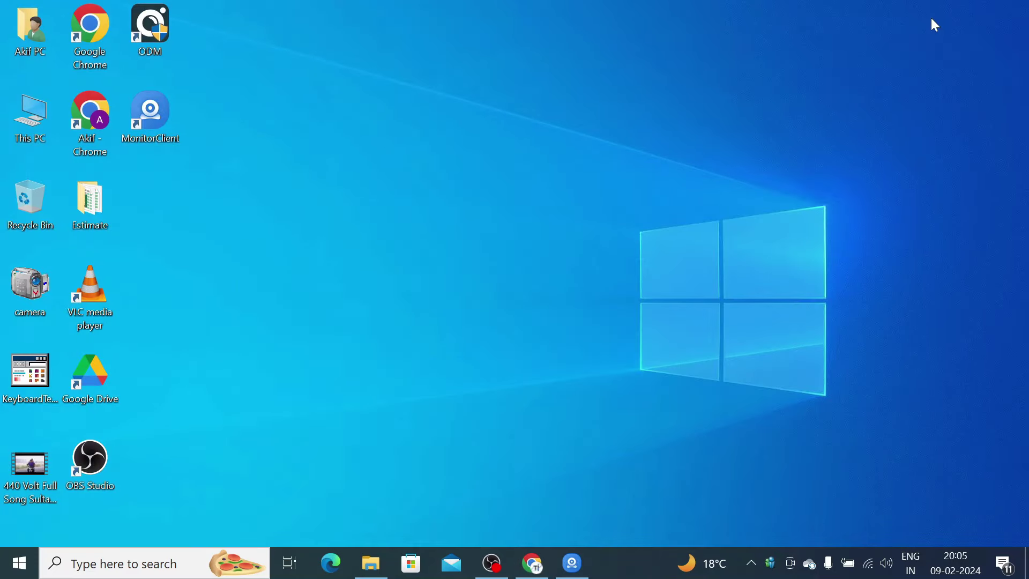
double_click(156, 127)
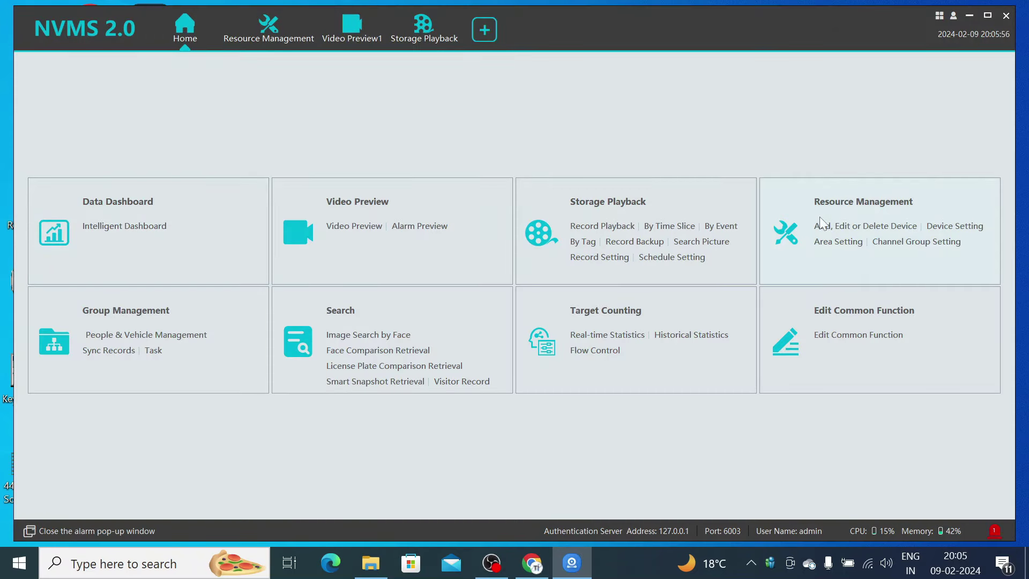
click(850, 205)
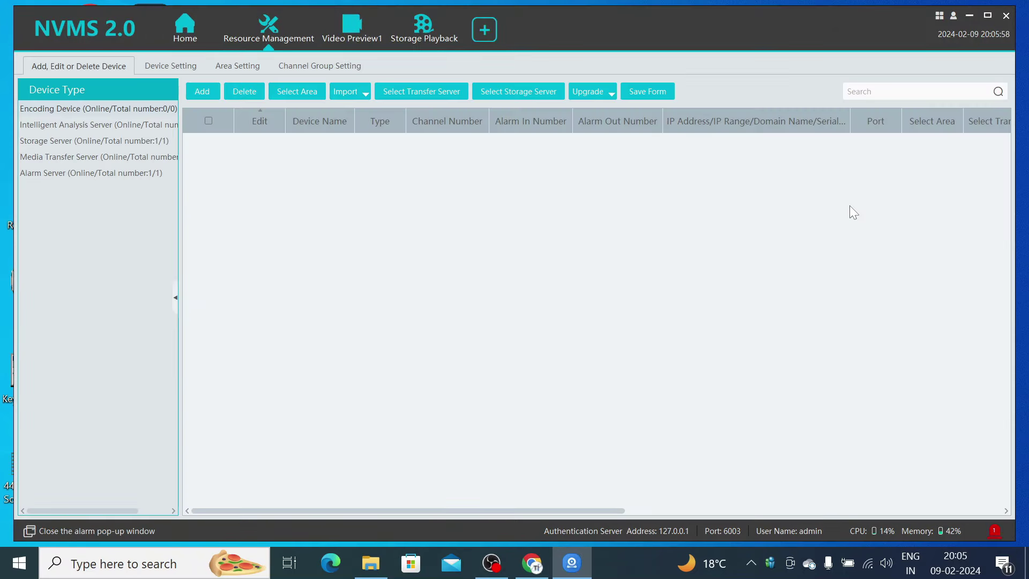
click(207, 92)
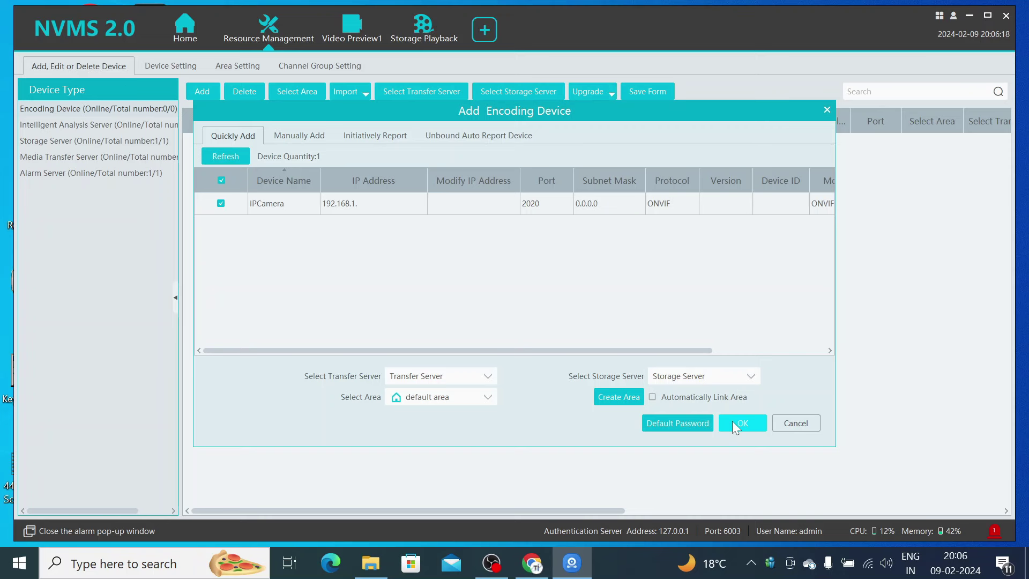
- Add the discovered ONVIF IPCamera and open its device entry for editing
click(733, 423)
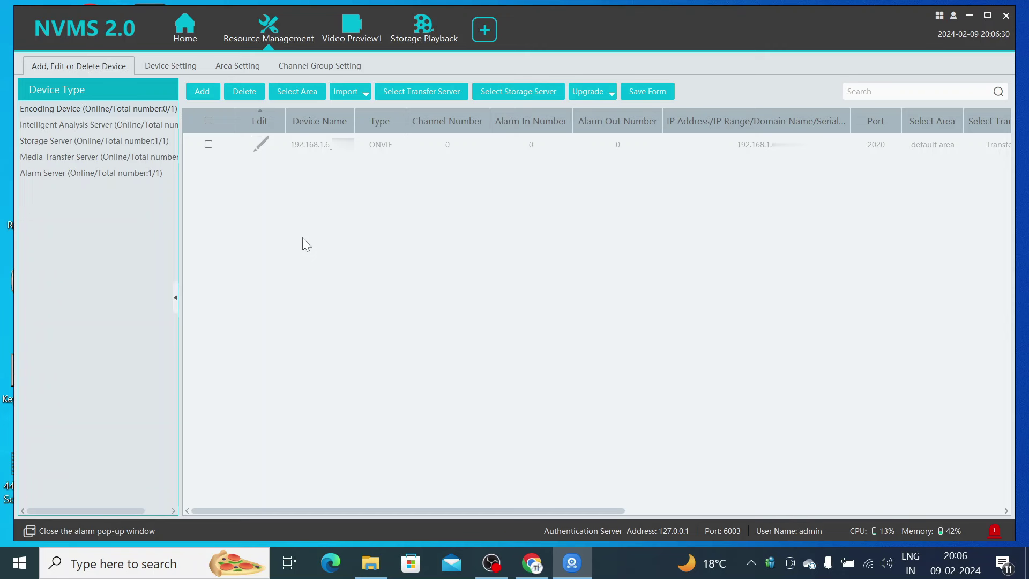
click(209, 144)
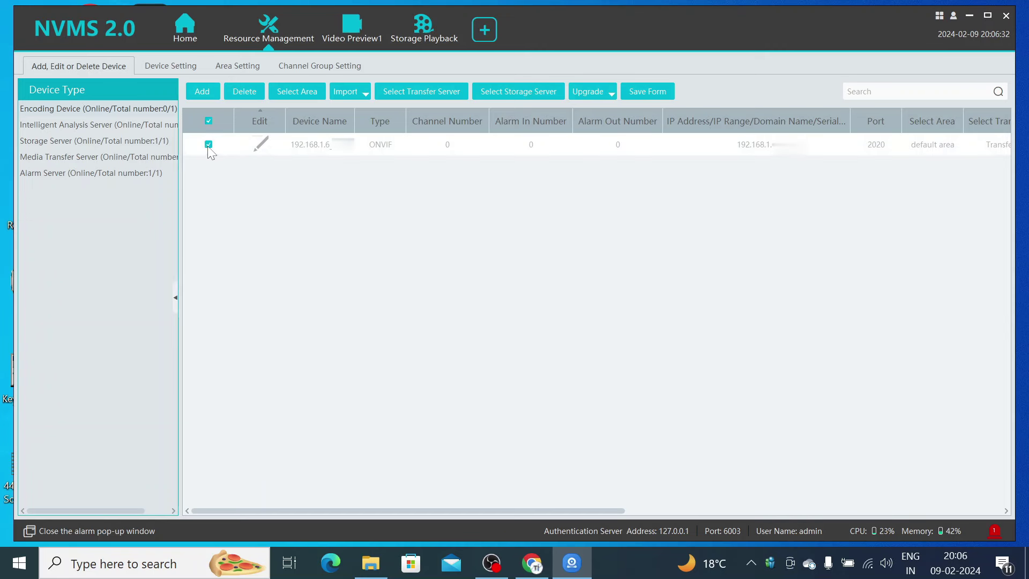
click(263, 143)
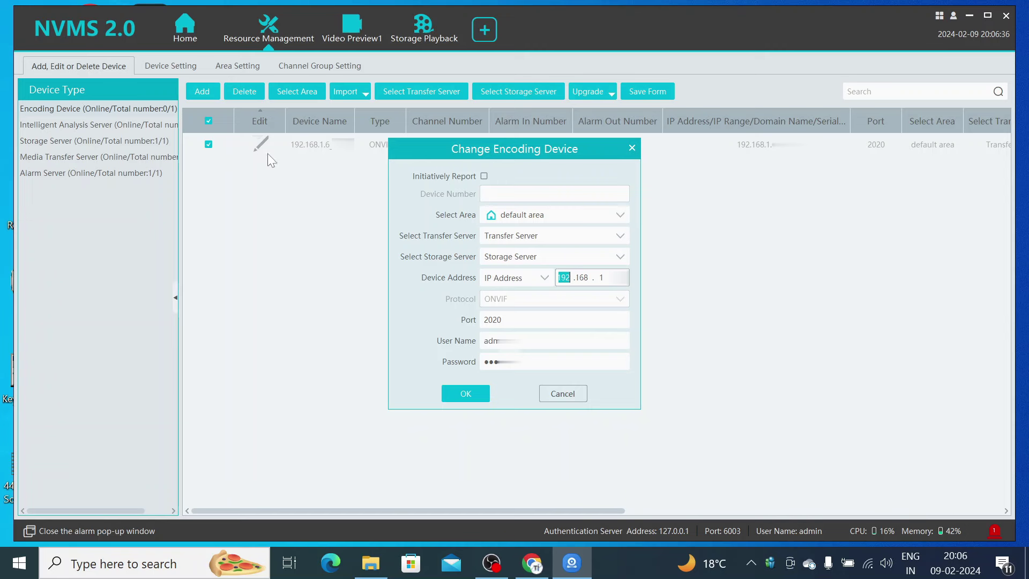
- Retype the camera's login password, save the entry, and return to Home
click(526, 342)
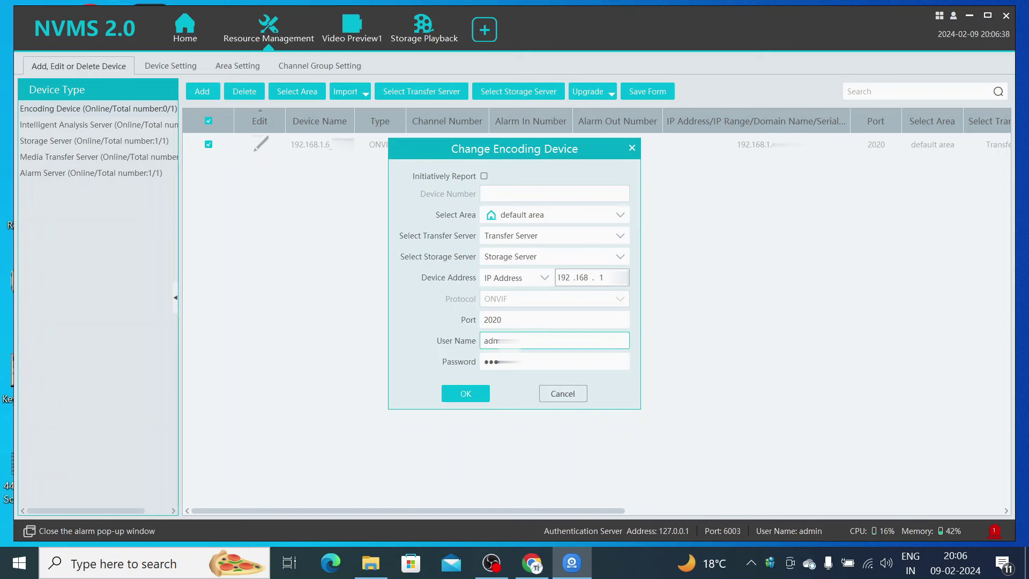
click(514, 356)
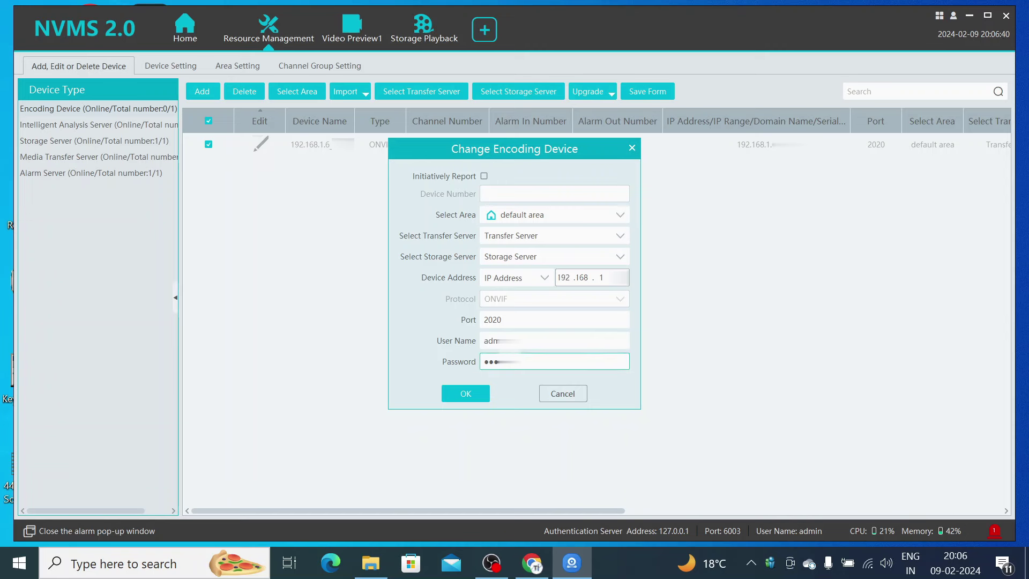
key(BackSpace)
key(BackSpace)
key(BackSpace)
text(***********)
click(465, 393)
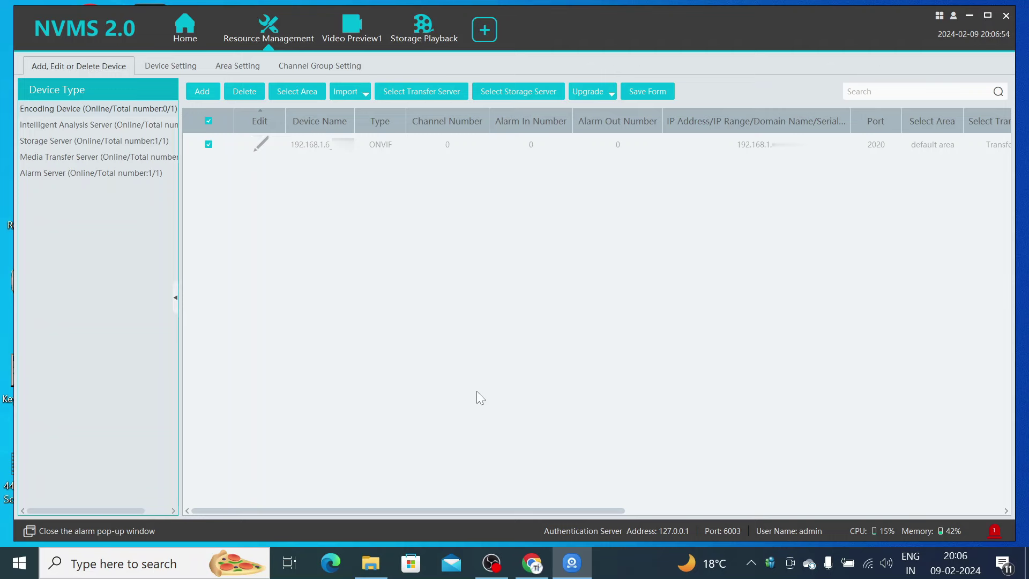
click(175, 34)
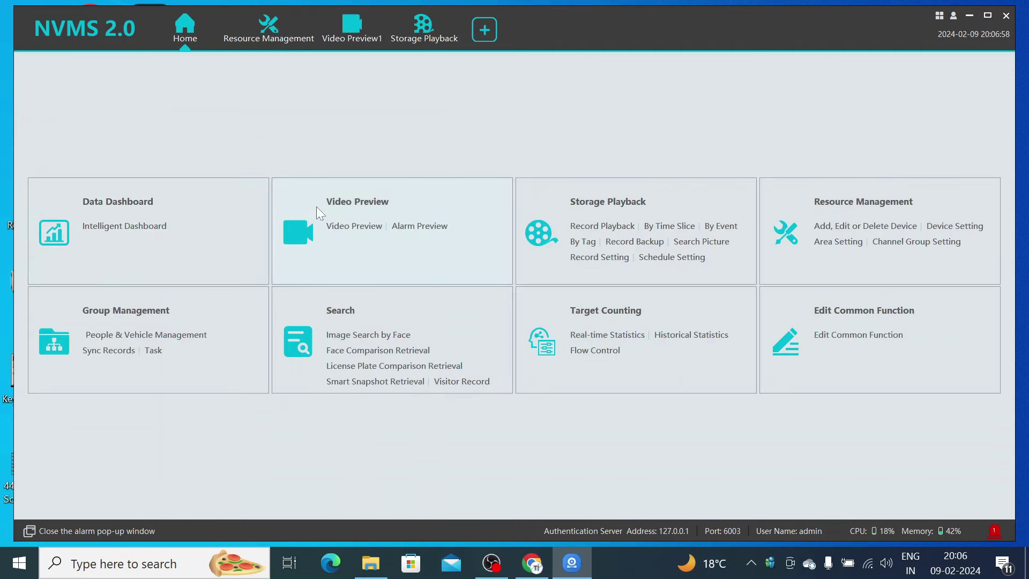
- Play CAM001 from the default area in Video Preview and maximise its pane
click(344, 209)
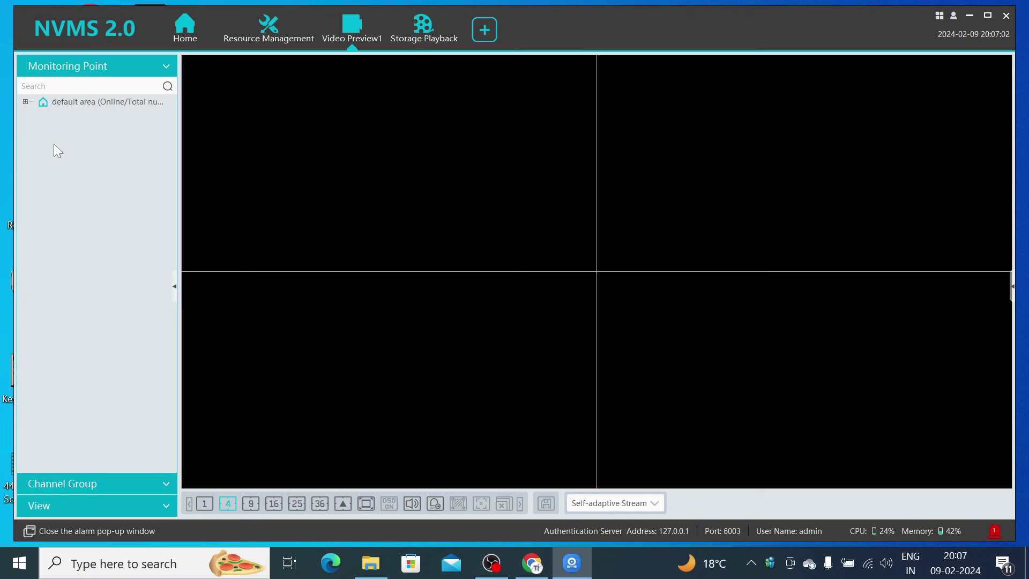
click(25, 101)
double_click(107, 119)
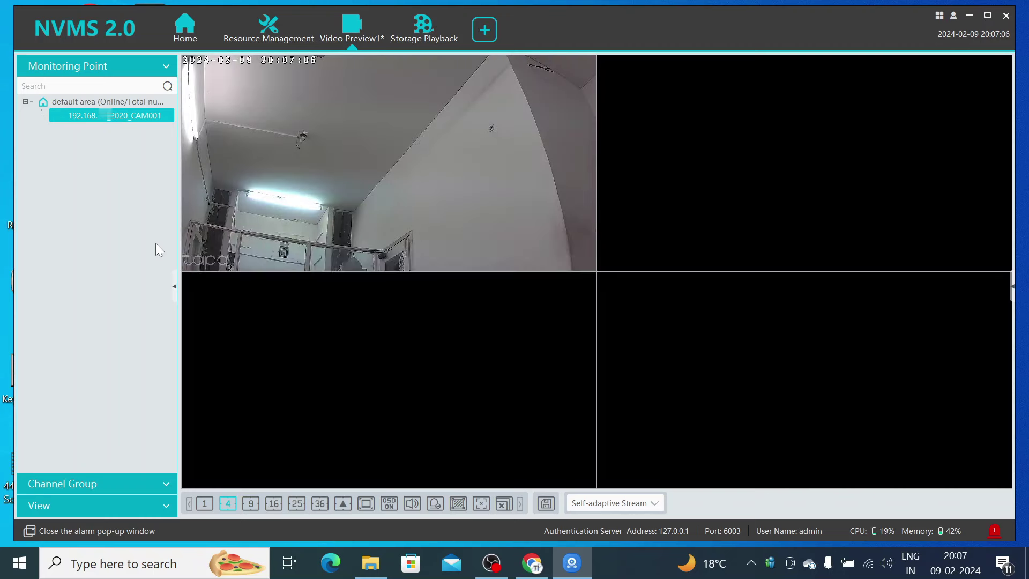
double_click(330, 178)
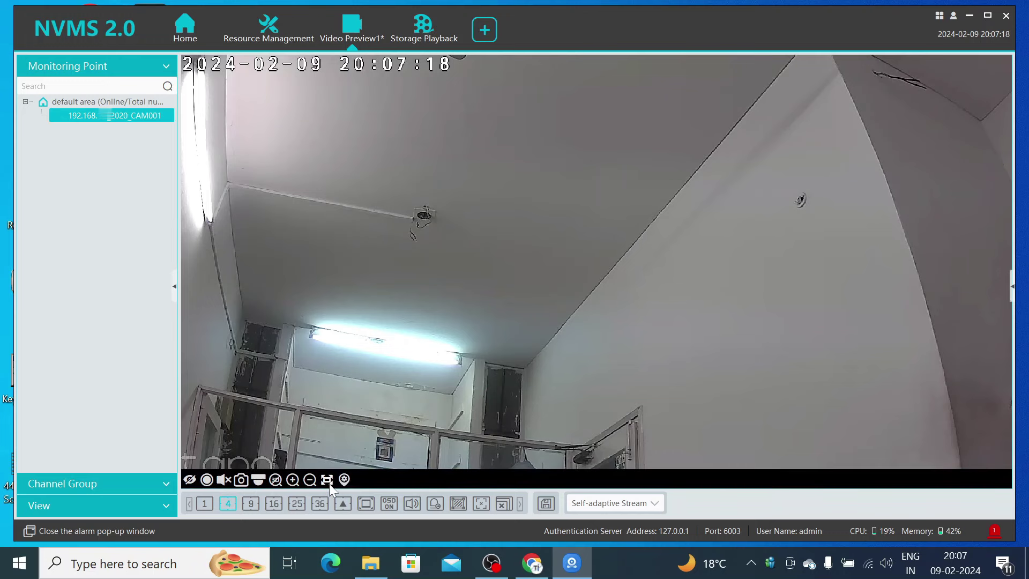
- Pan CAM001 right with PTZ Control, then open its Device Setting OSD page
click(259, 480)
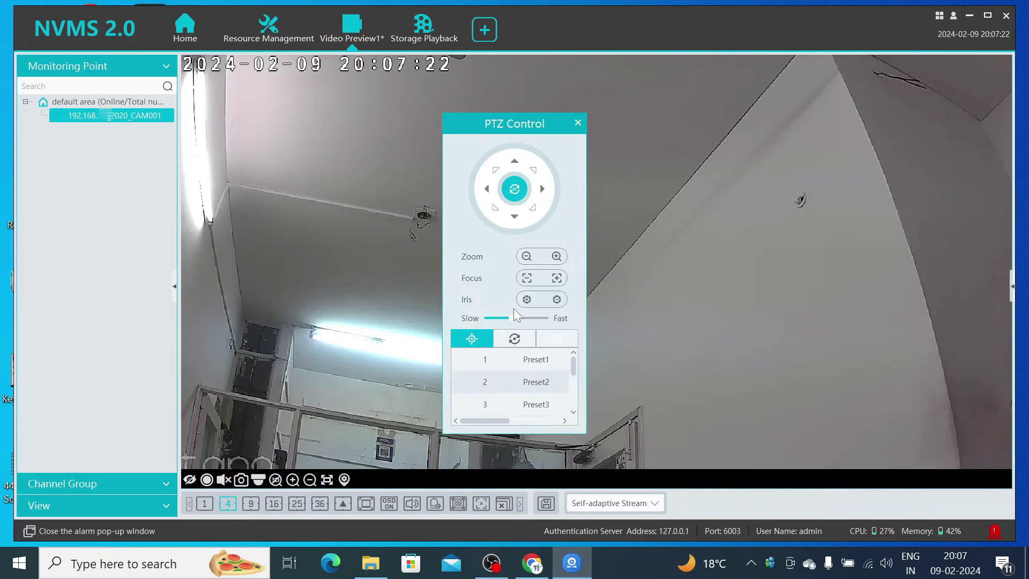
click(542, 188)
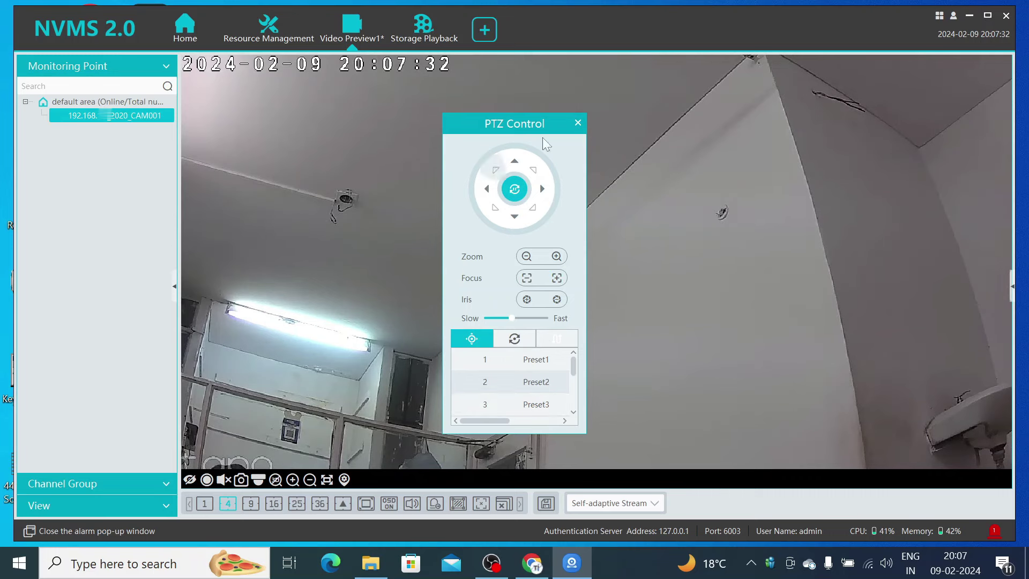
click(578, 123)
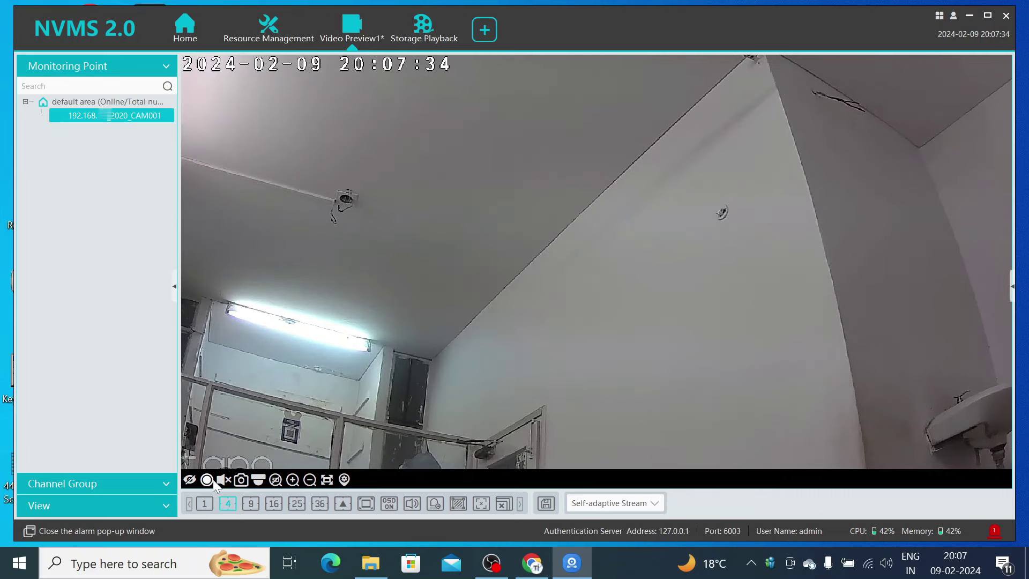
click(345, 480)
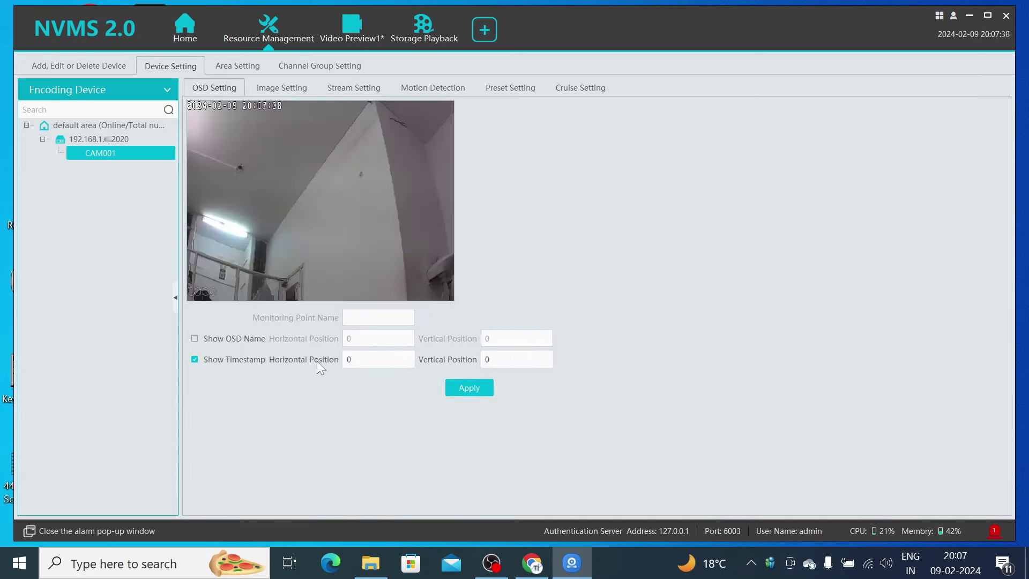
- Toggle Show OSD Name on and off, test saturation and reset it to 50, then open Motion Detection
click(195, 339)
click(194, 339)
click(279, 86)
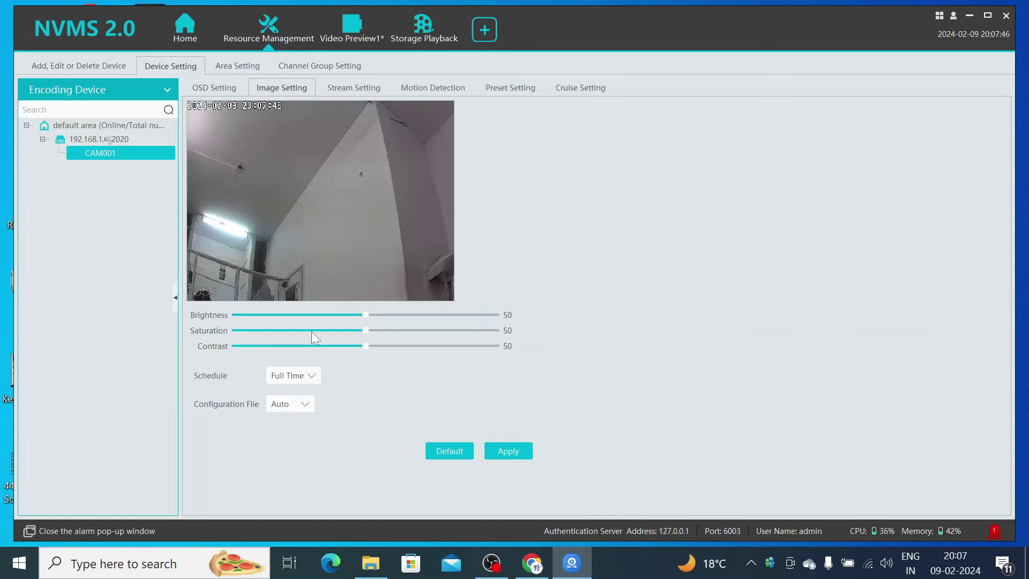
mouse_move(365, 315)
mouse_down()
mouse_move(200, 317)
mouse_move(366, 323)
mouse_up()
drag(365, 330, 242, 332)
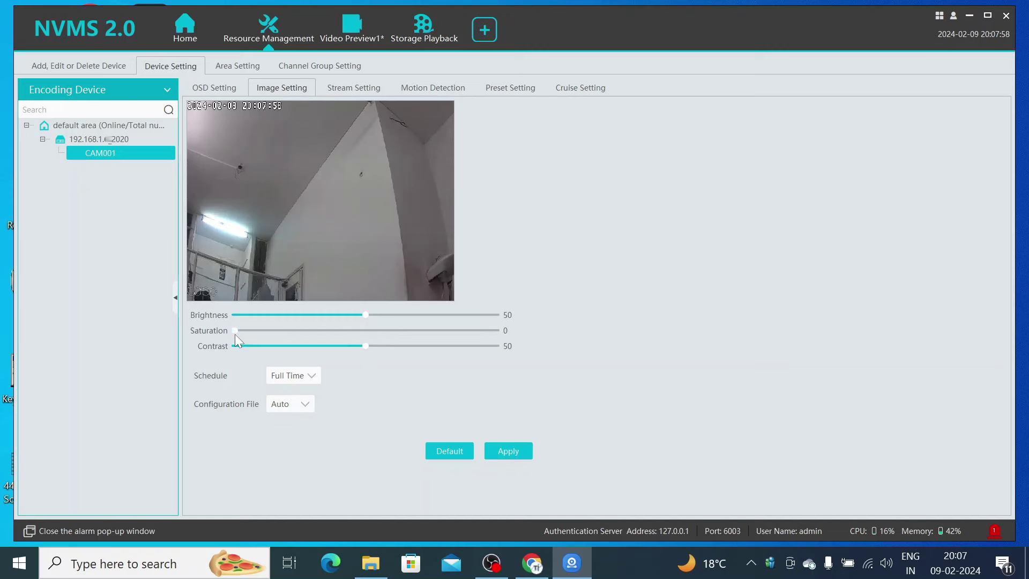
drag(237, 330, 367, 337)
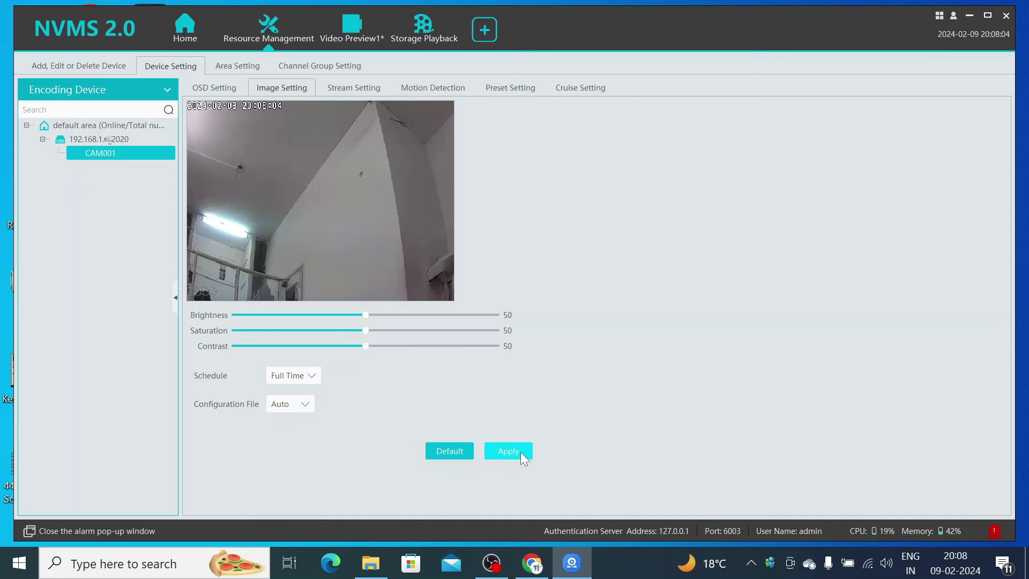
click(428, 87)
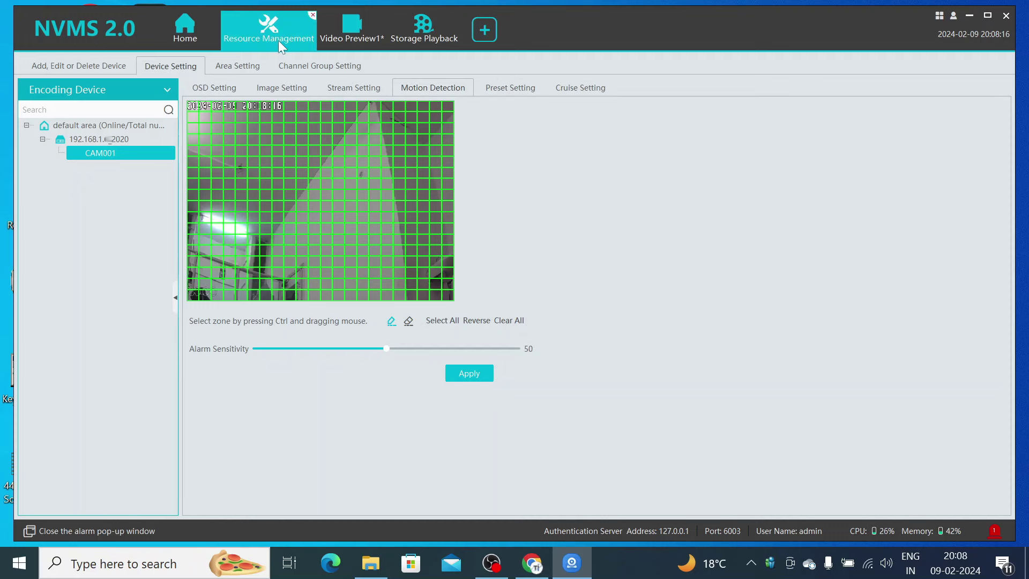
- Reopen Resource Management, select the ONVIF camera on port 2020, and delete it
click(313, 15)
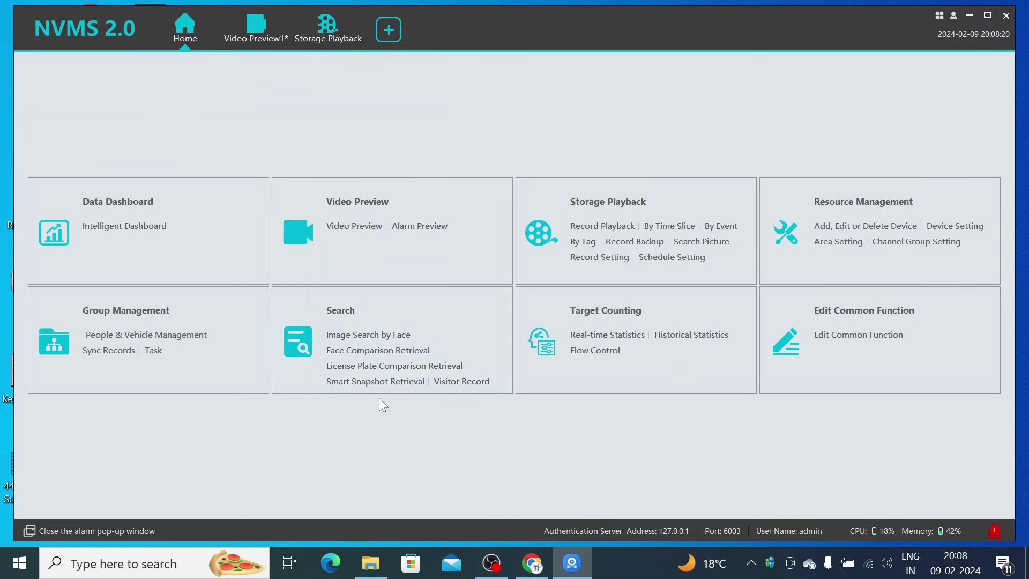
click(857, 209)
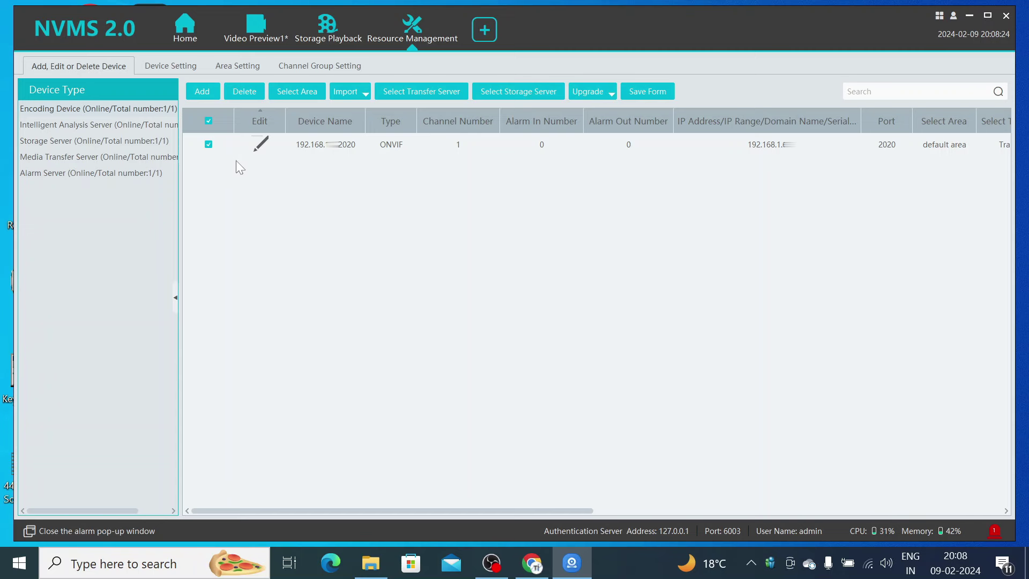
click(208, 144)
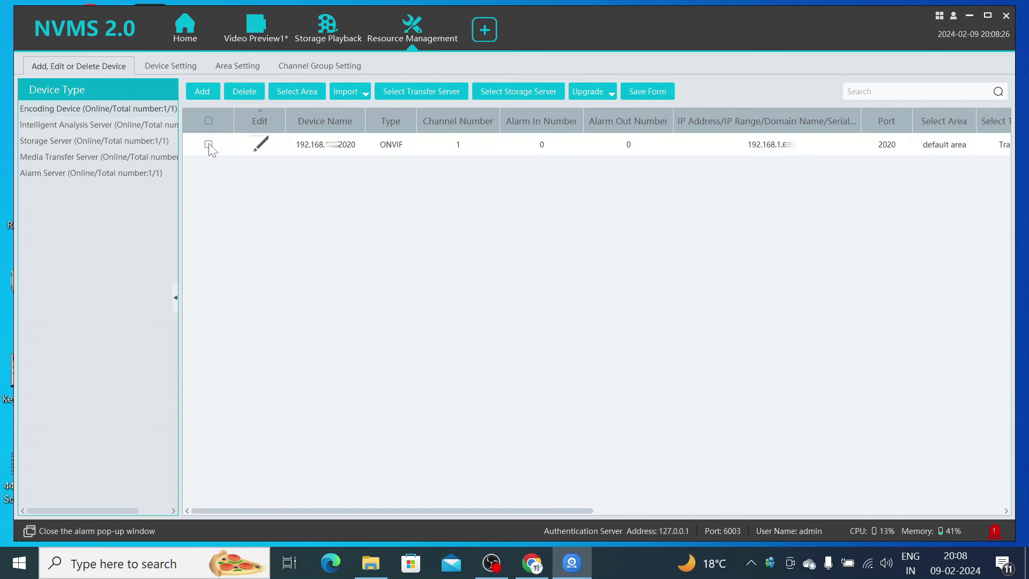
click(233, 95)
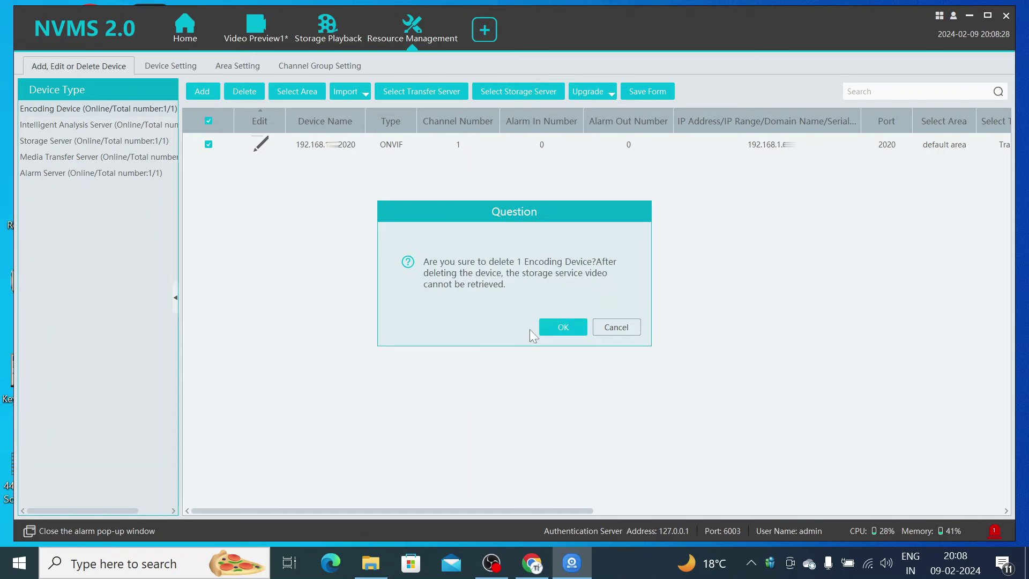
click(554, 326)
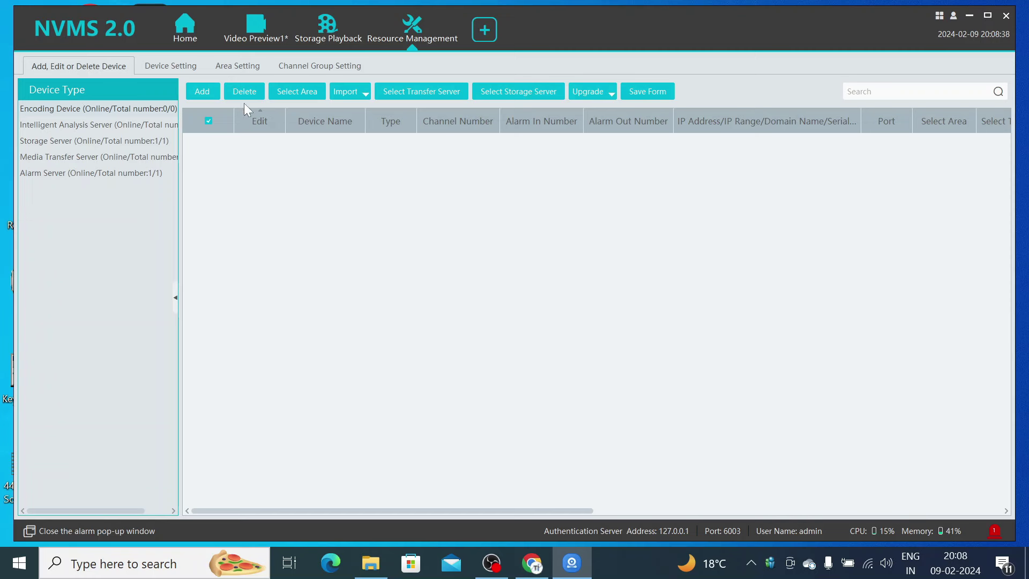
- In Manually Add, enter an IP starting 192.168.1 and choose the ONVIF protocol
click(206, 94)
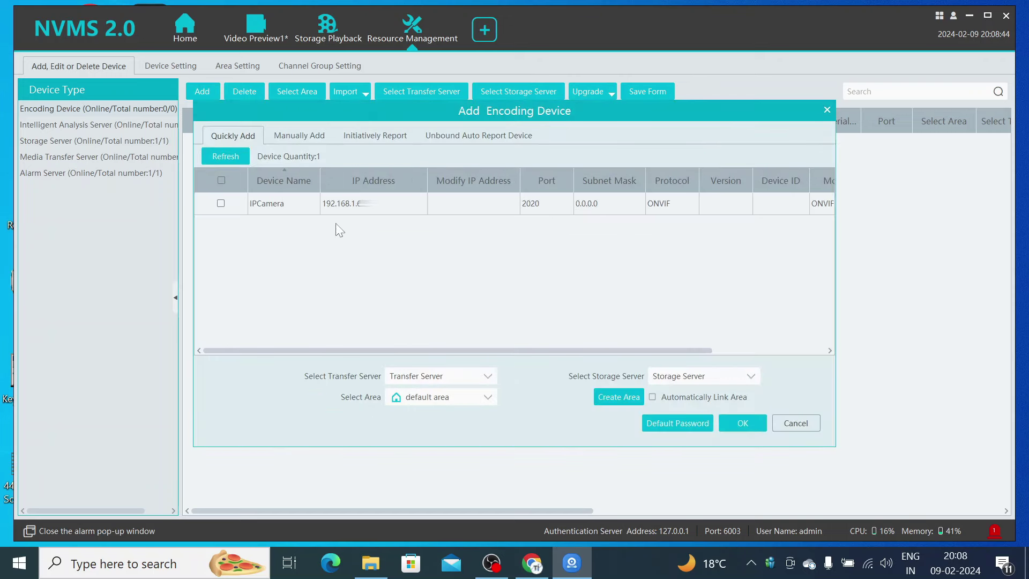
click(293, 129)
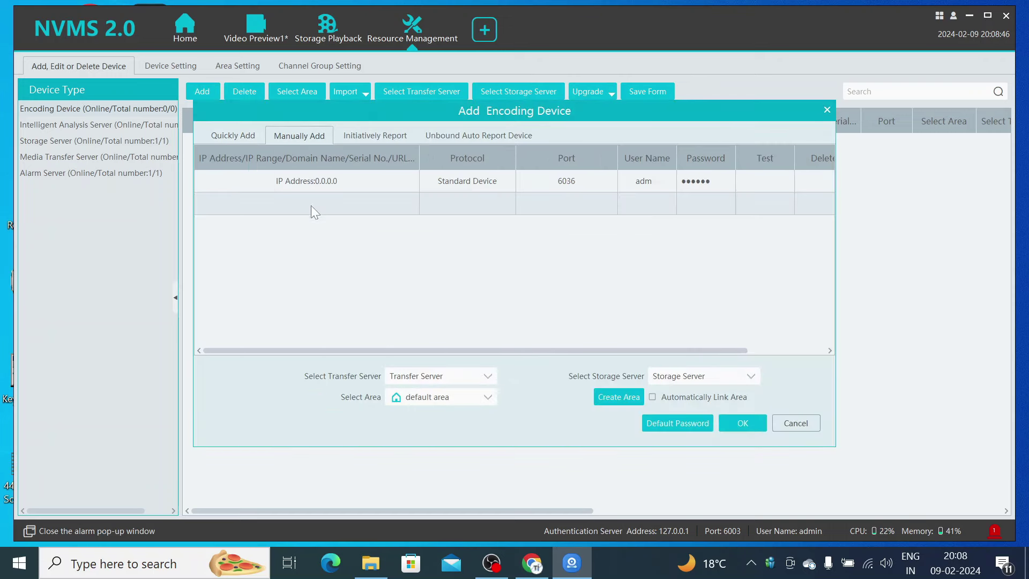
click(320, 185)
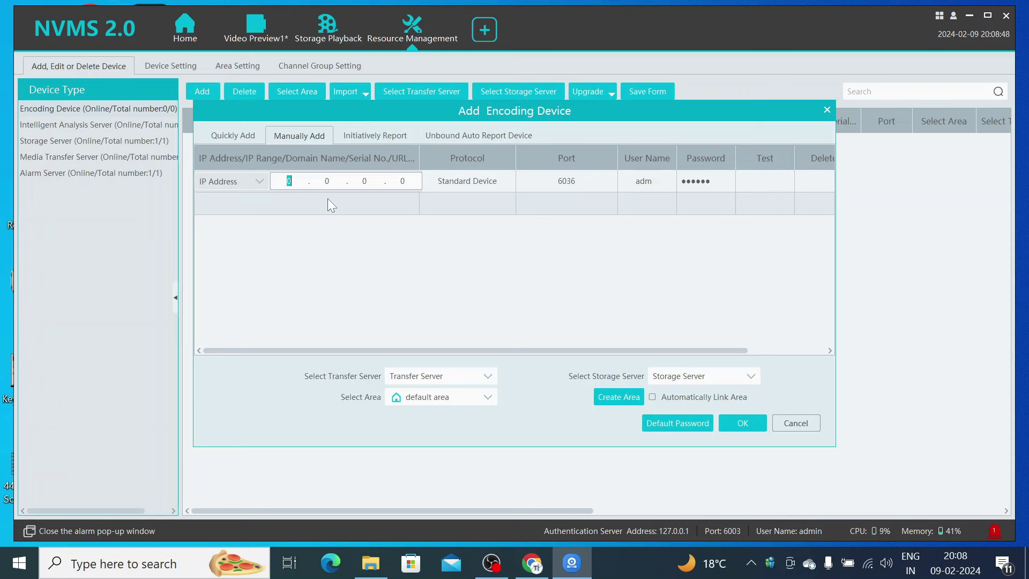
text(192 . 168 . 1)
key(period)
click(328, 200)
click(498, 180)
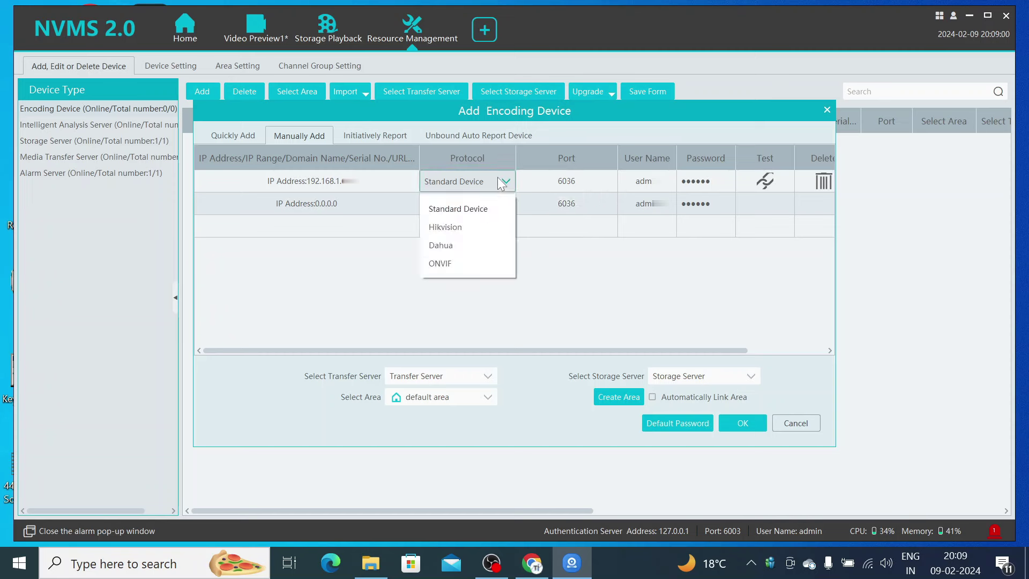
click(466, 261)
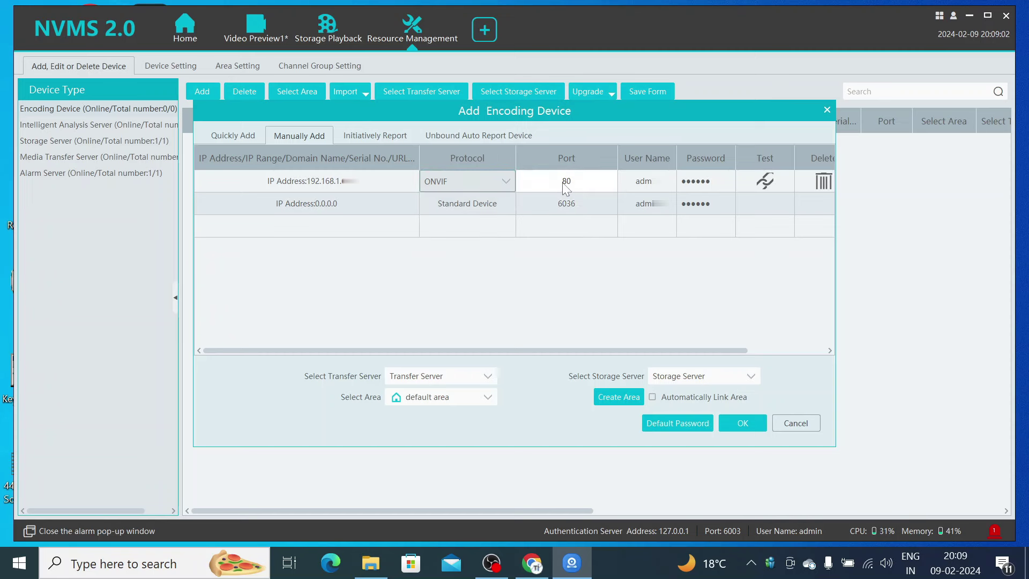
- Set port 2020, user name admin, and type the camera's password
click(538, 186)
text(2020)
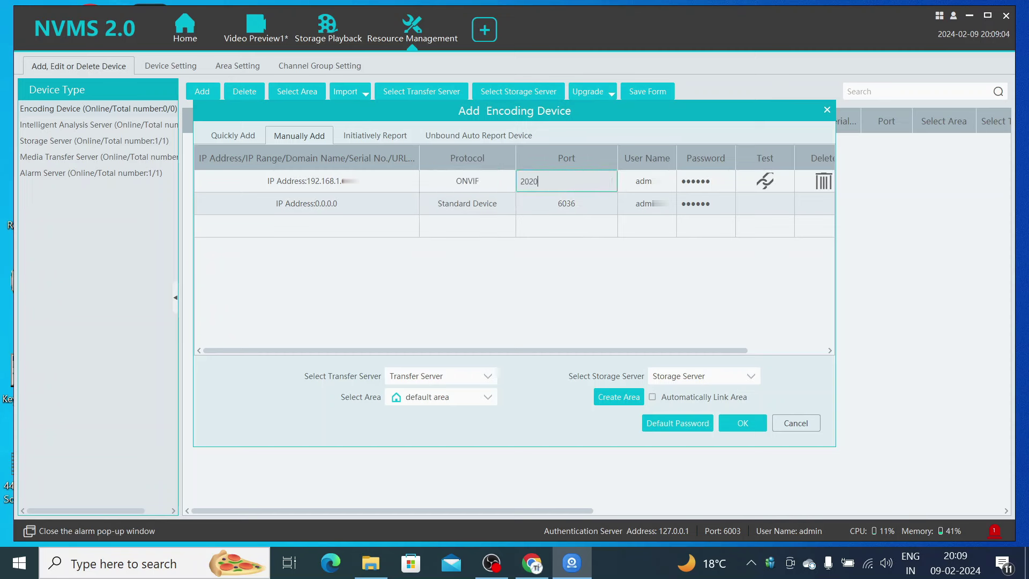
click(674, 181)
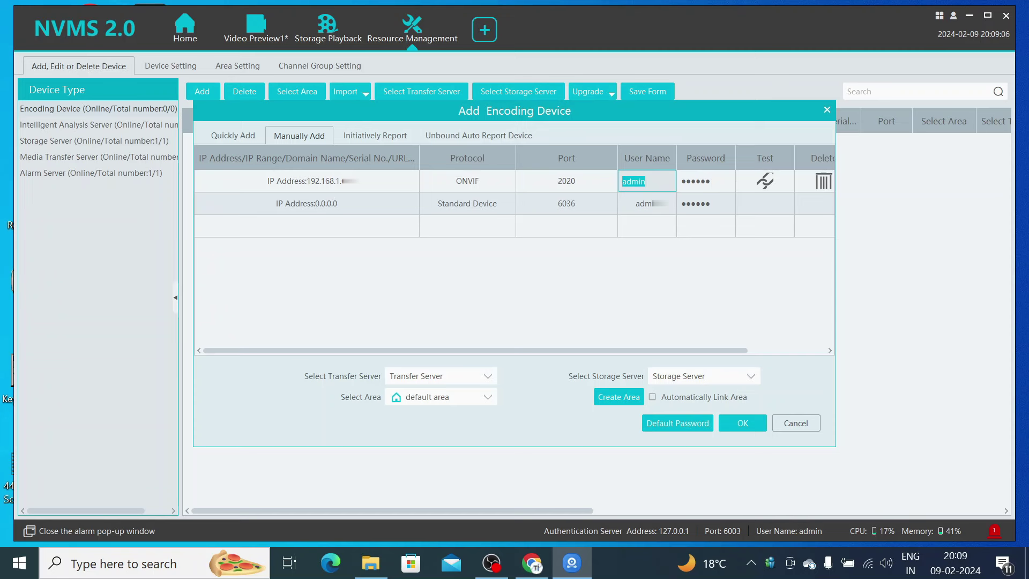
key(Tab)
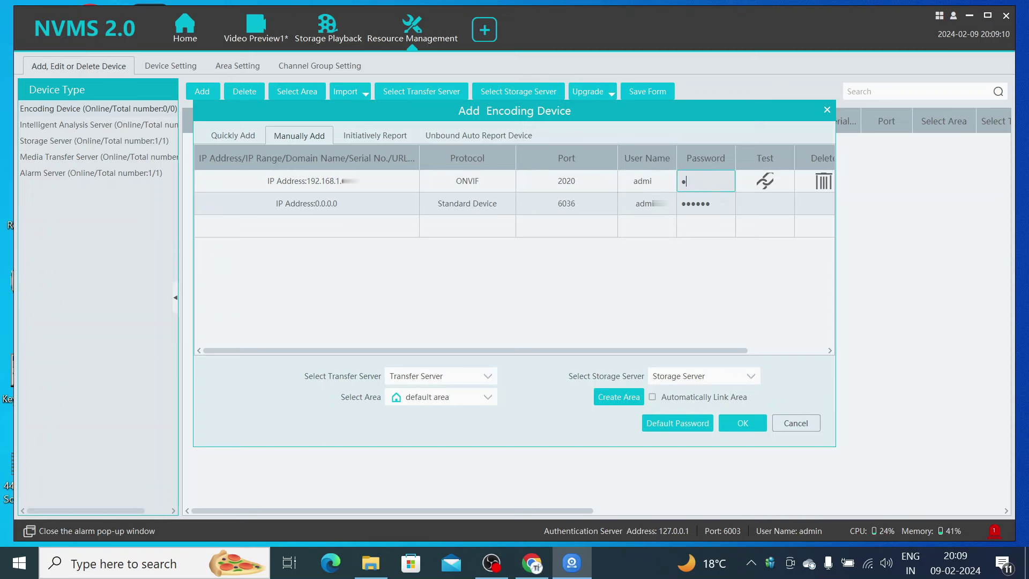
- Test the ONVIF camera connection on port 2020, then add it under default area
click(768, 181)
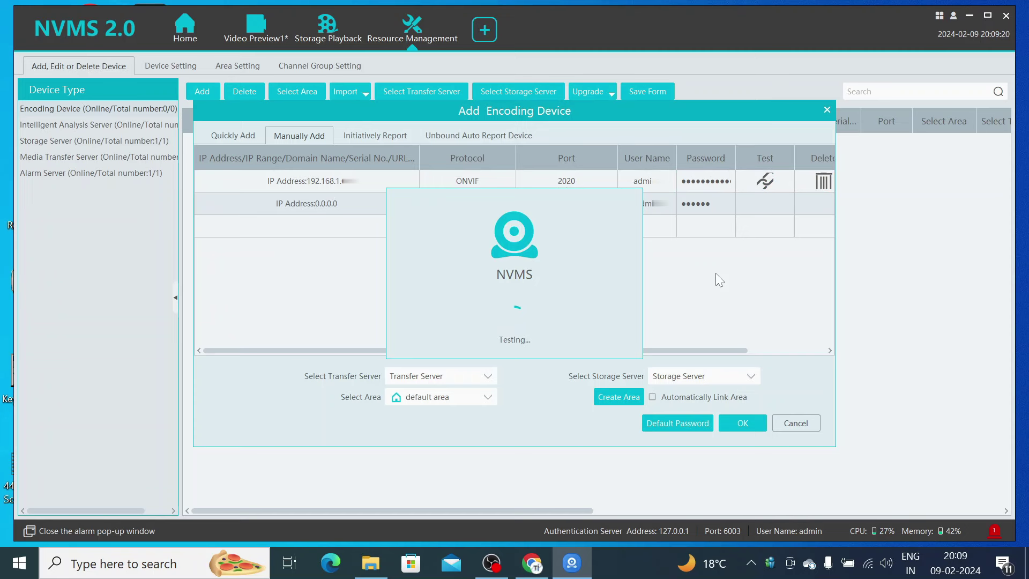
click(627, 328)
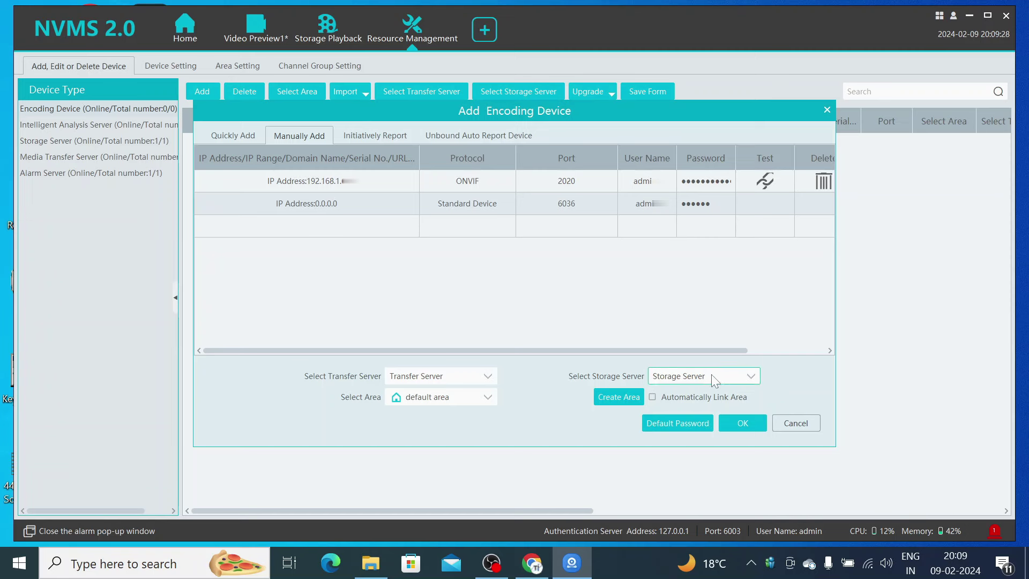
click(464, 401)
click(464, 401)
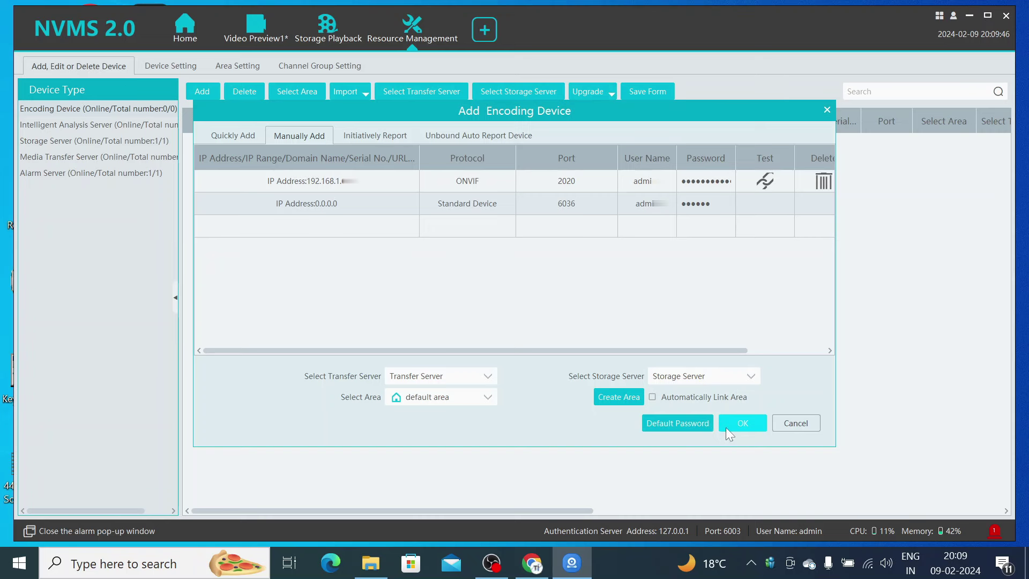
click(727, 428)
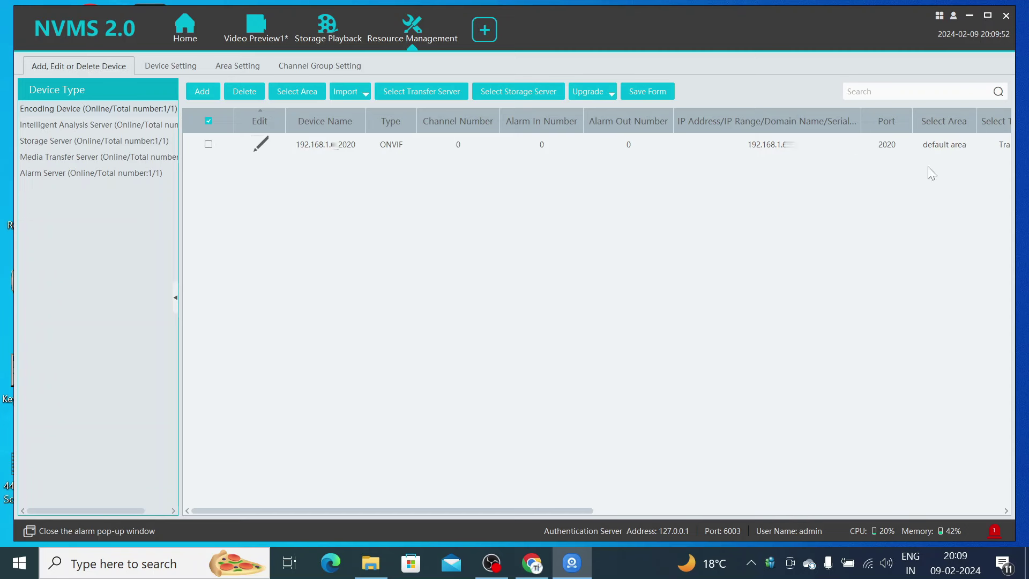
- Navigate from the home page to the Video Preview page
click(183, 28)
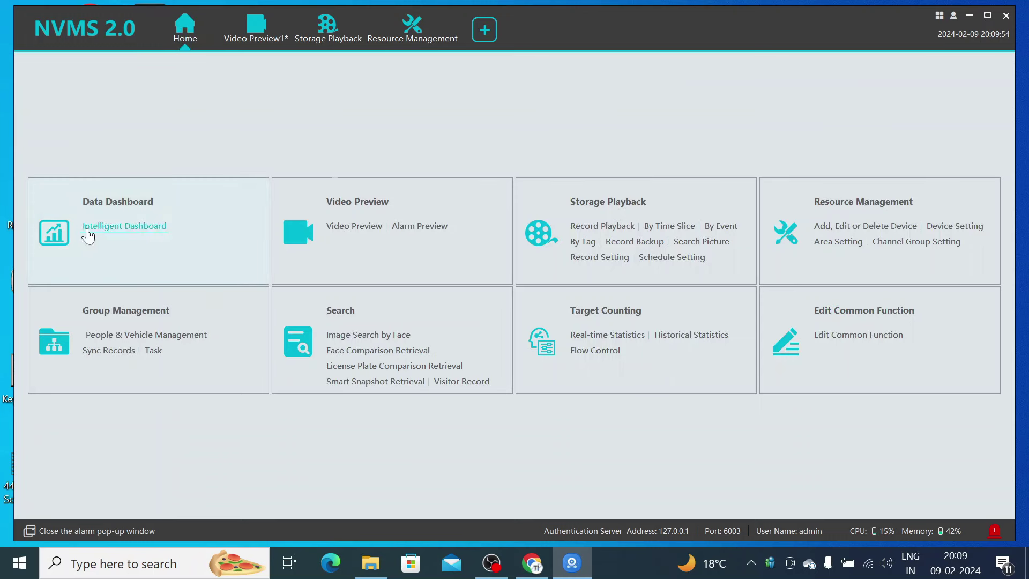
click(119, 202)
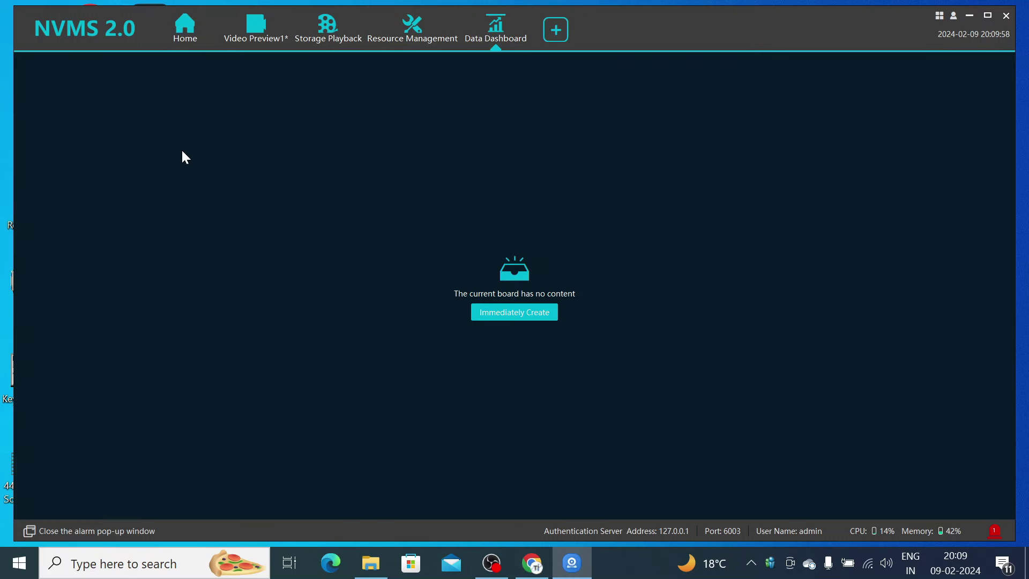
click(270, 28)
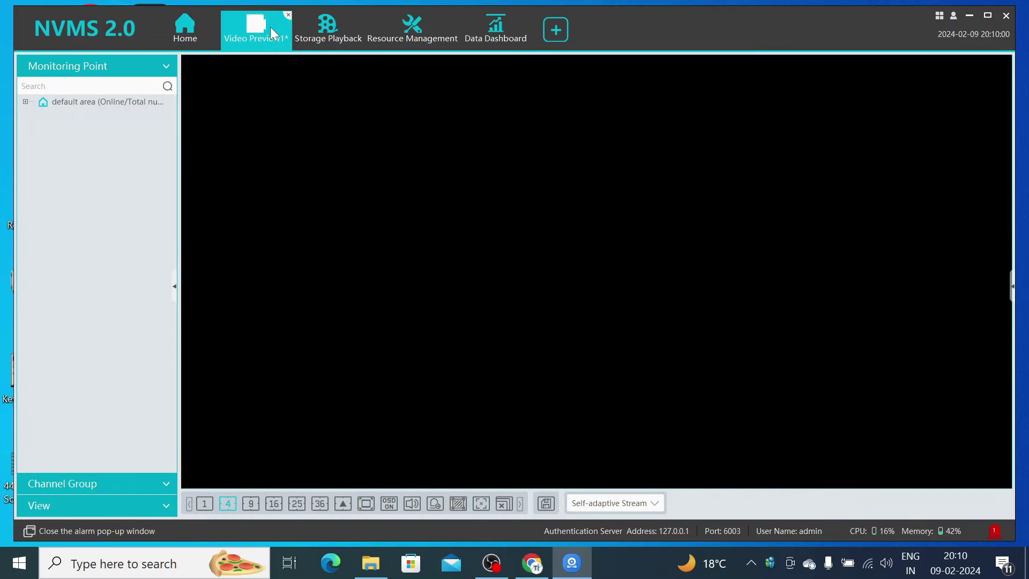
- Play CAM001 from default area in the four-pane layout and maximize the NVMS window
click(28, 101)
click(75, 115)
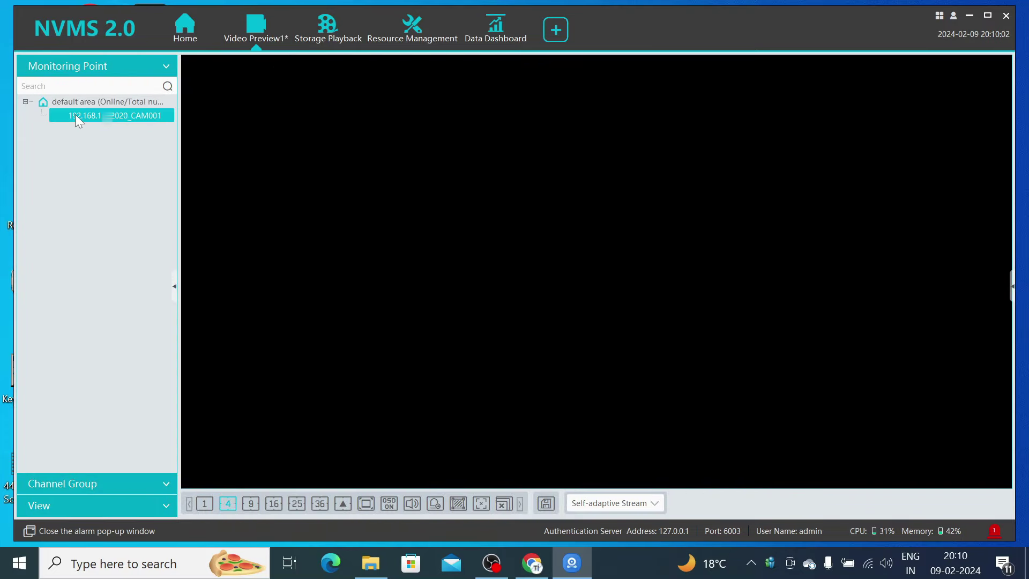
double_click(75, 115)
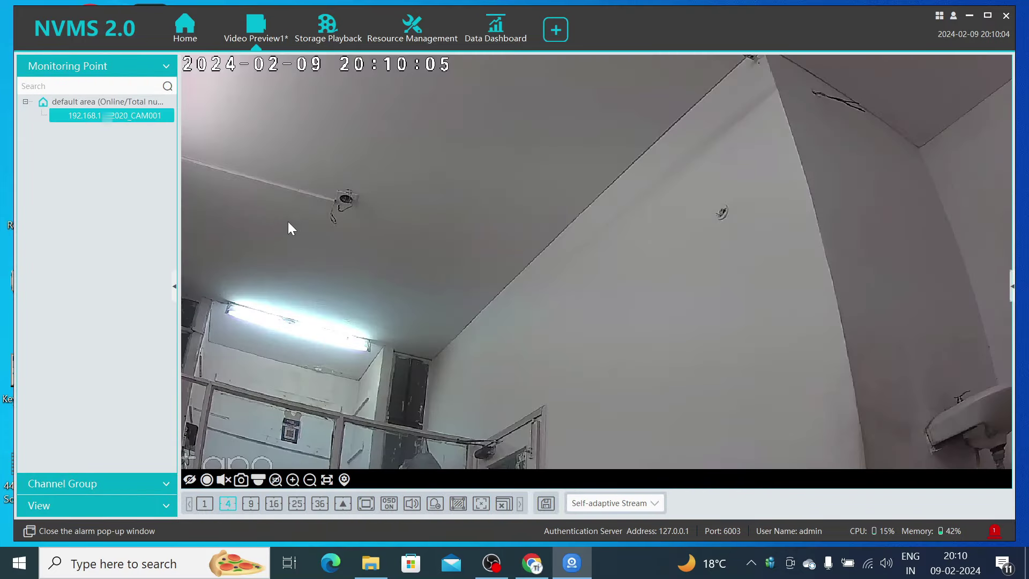
double_click(362, 220)
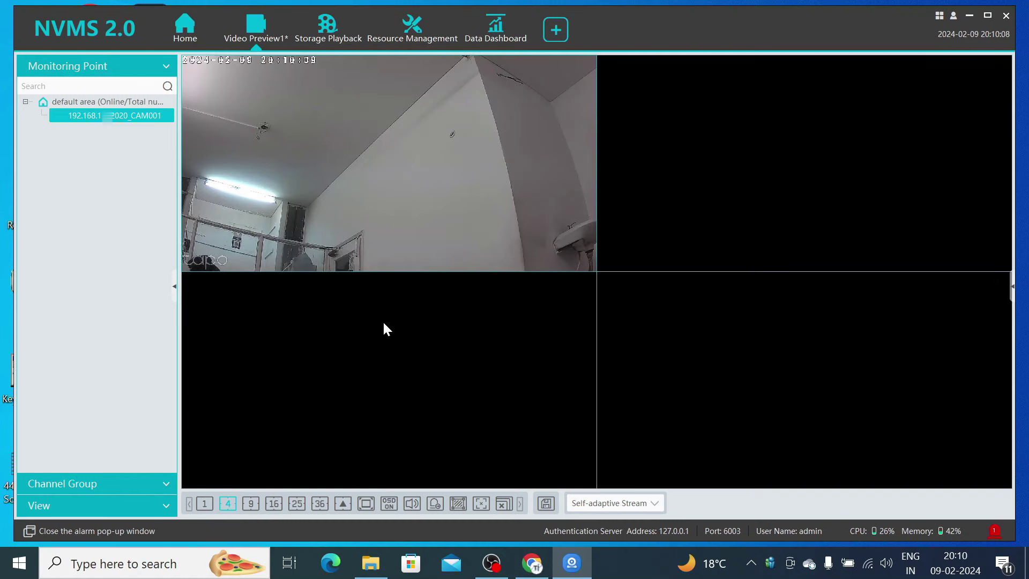
mouse_move(256, 141)
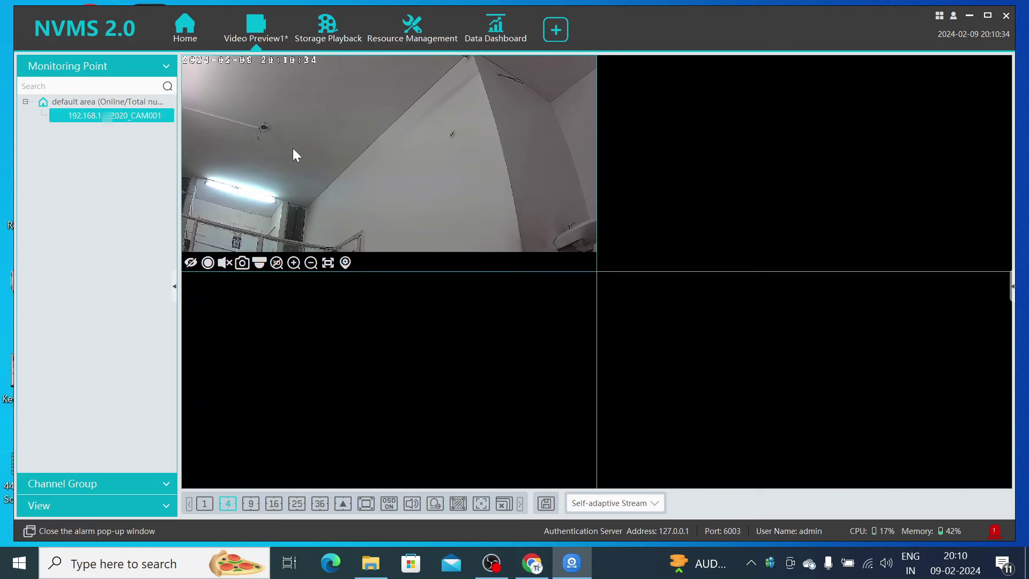
click(984, 20)
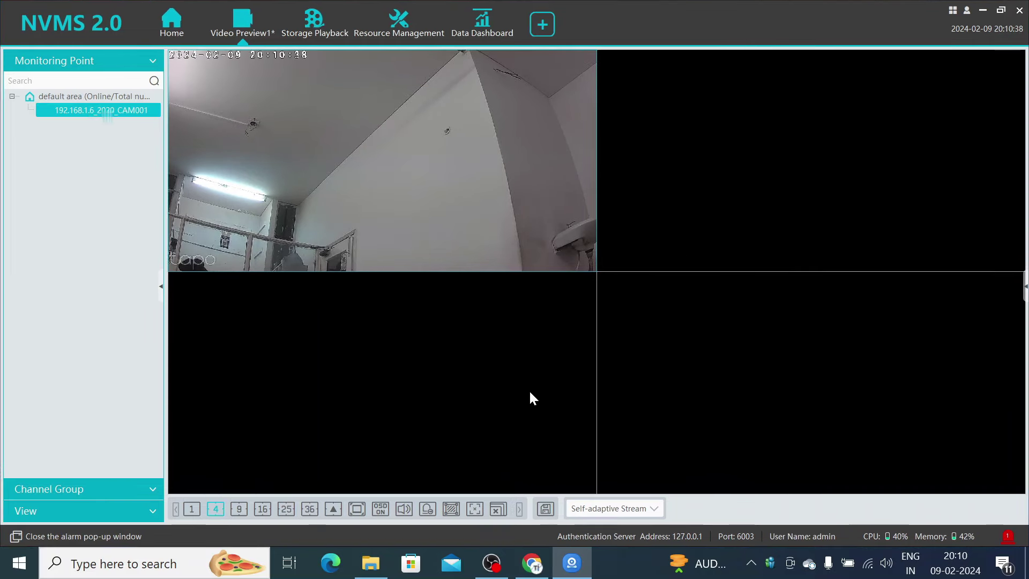
- In the router admin, browse the Security menu to the DMZ settings
click(533, 569)
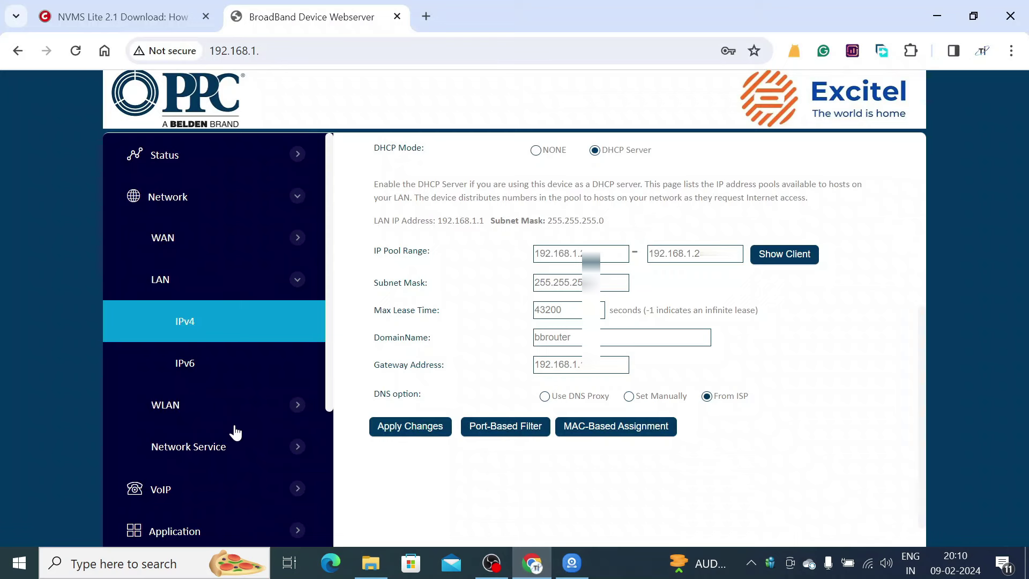
scroll(237, 289, down, 3)
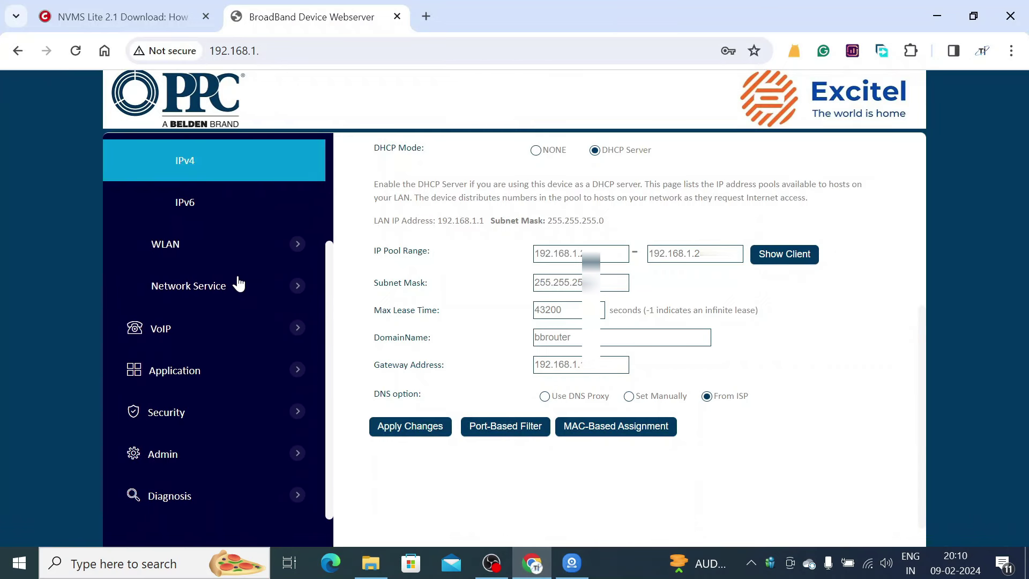
scroll(239, 284, down, 1)
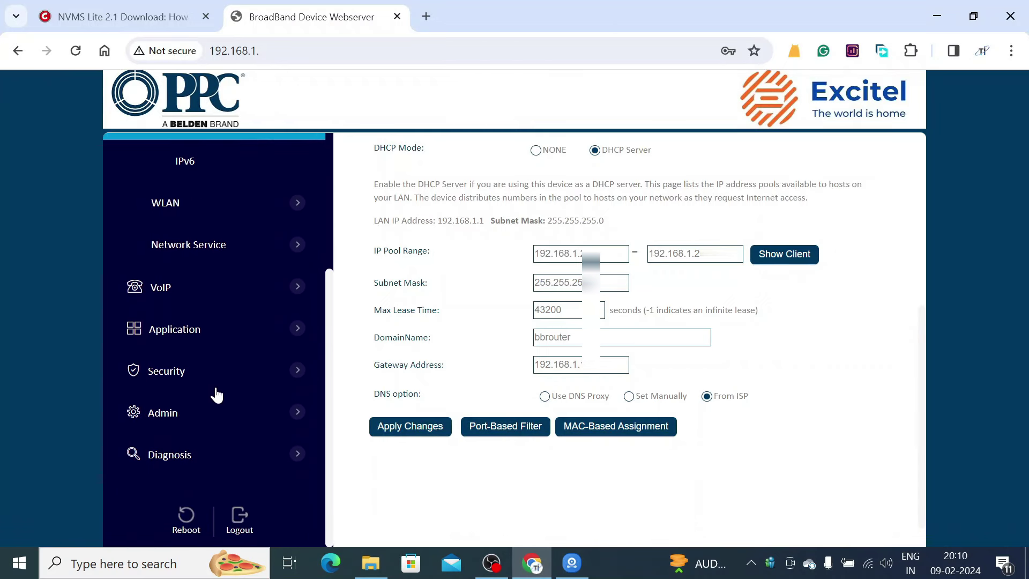
click(245, 249)
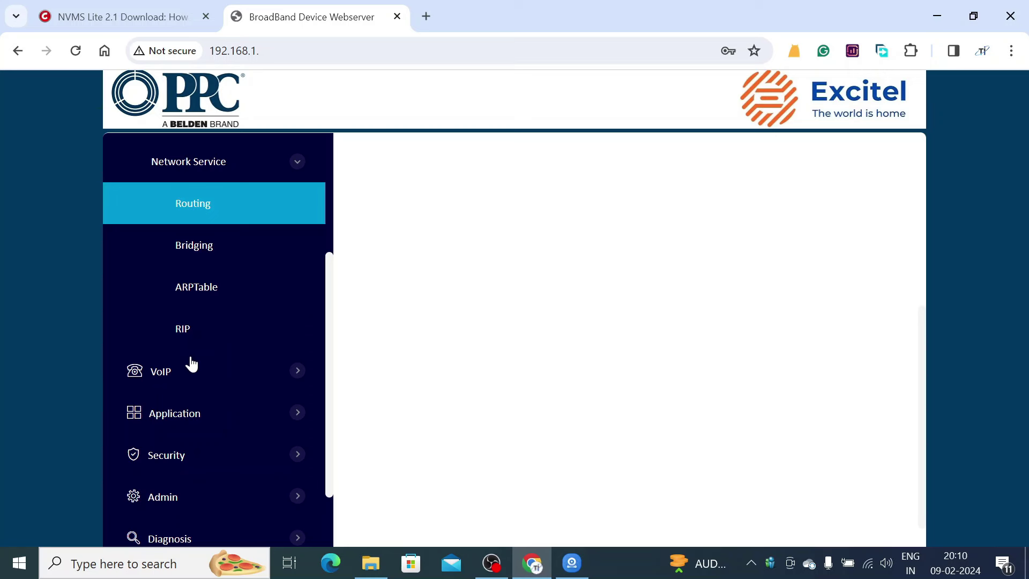
scroll(204, 335, up, 1)
scroll(203, 335, up, 2)
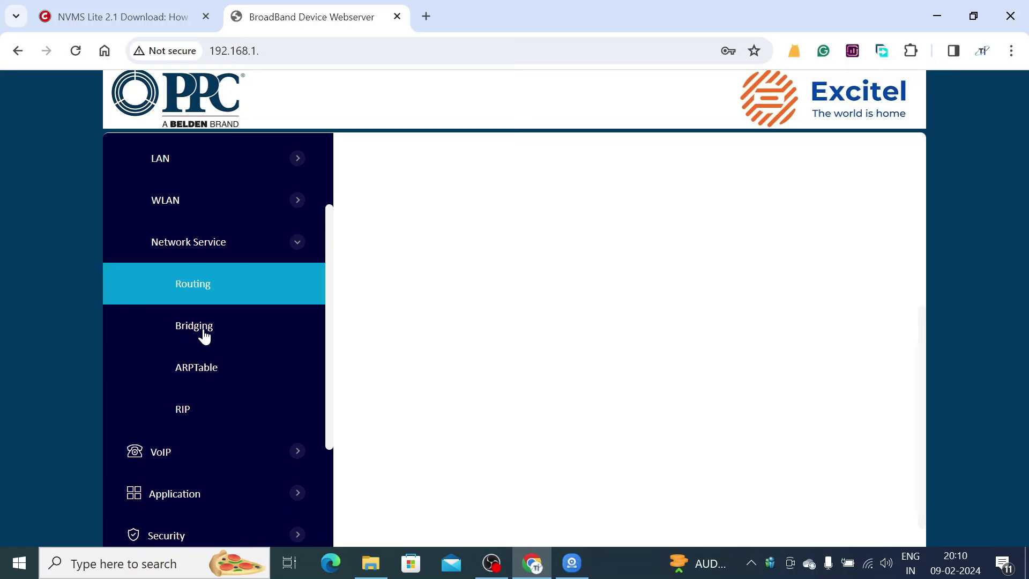
scroll(203, 332, down, 3)
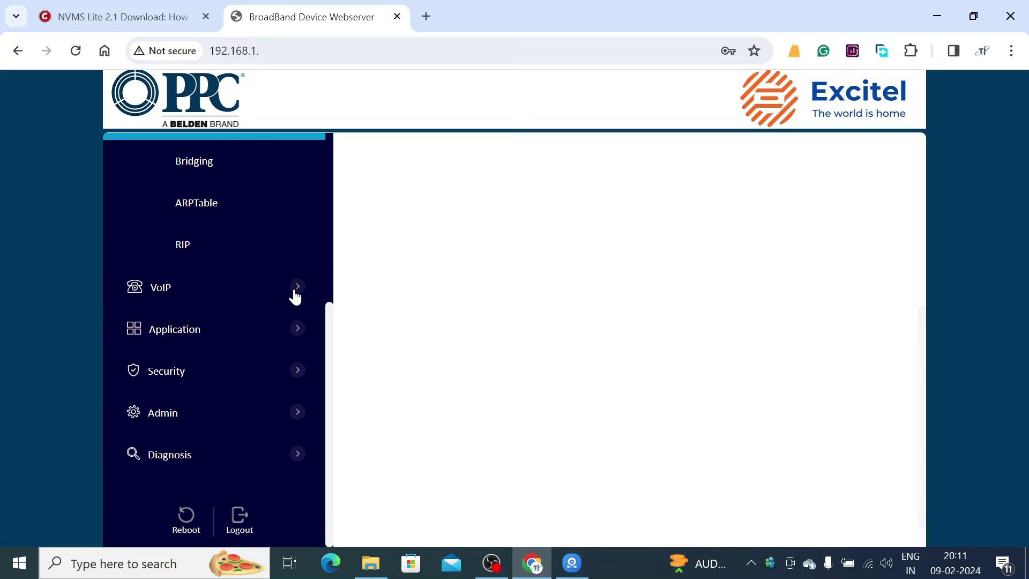
click(166, 371)
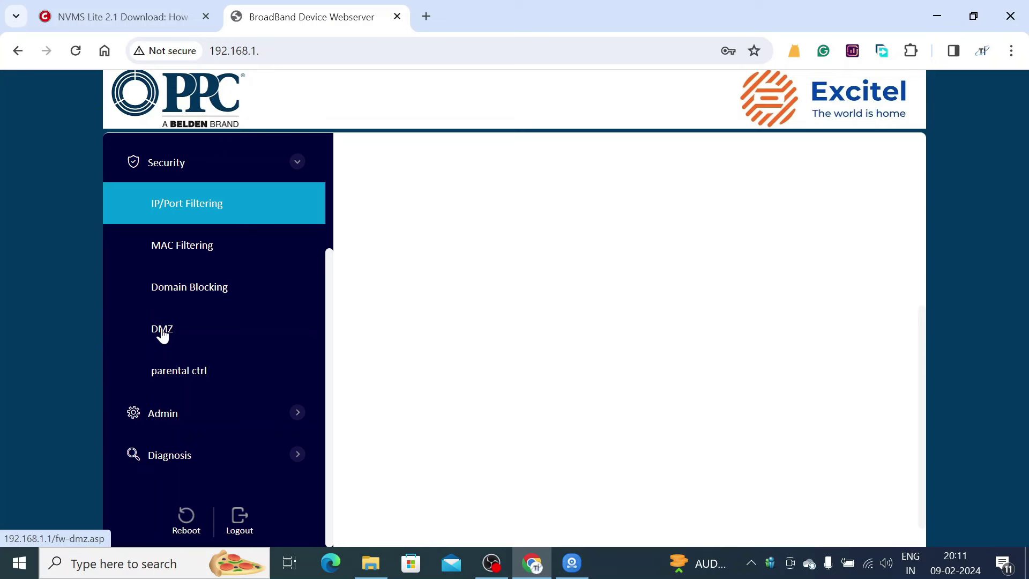
click(162, 329)
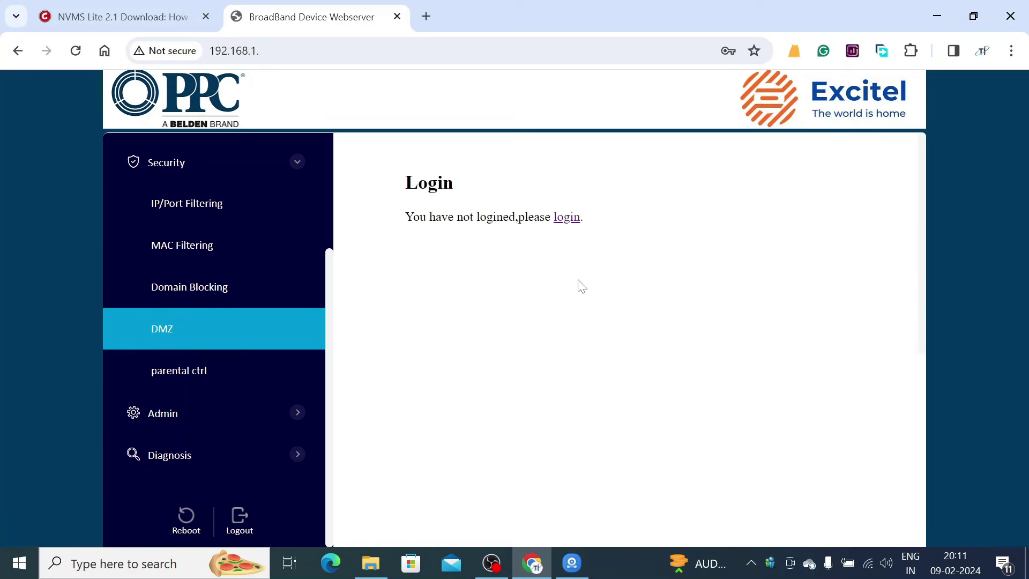
- Log back in to the router with the saved login and reopen Security > DMZ Configuration
click(569, 217)
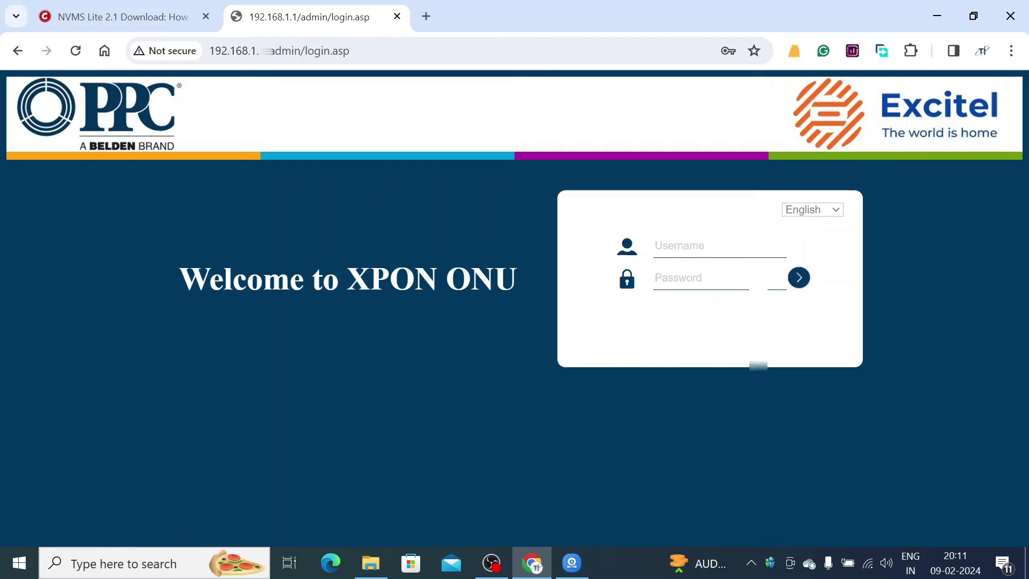
click(746, 290)
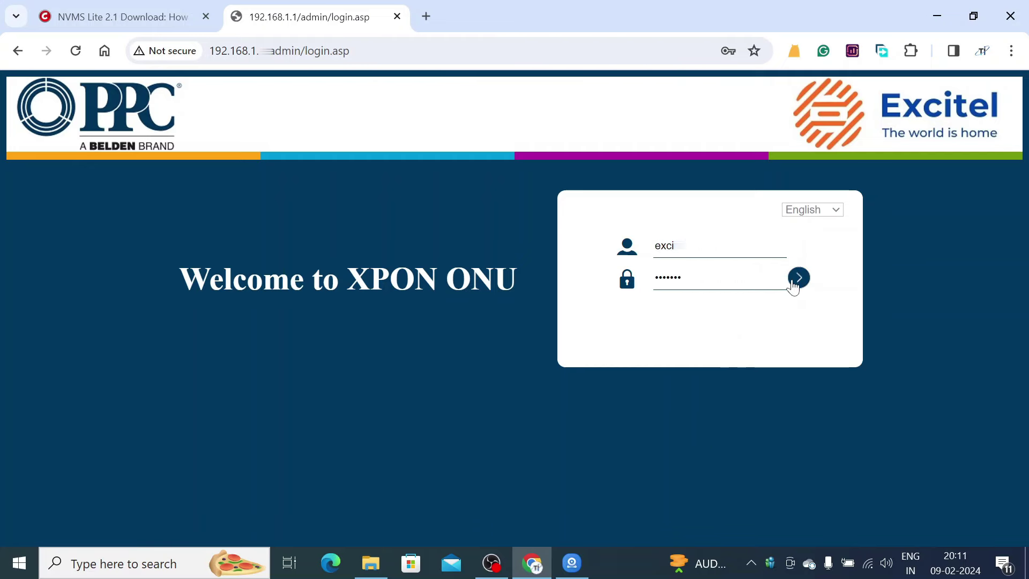
click(796, 283)
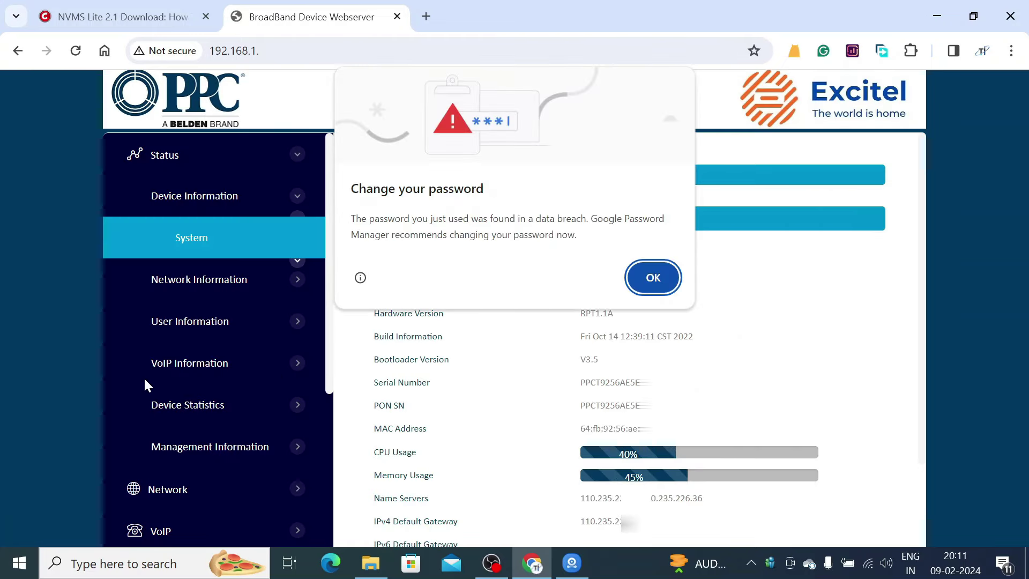
click(655, 280)
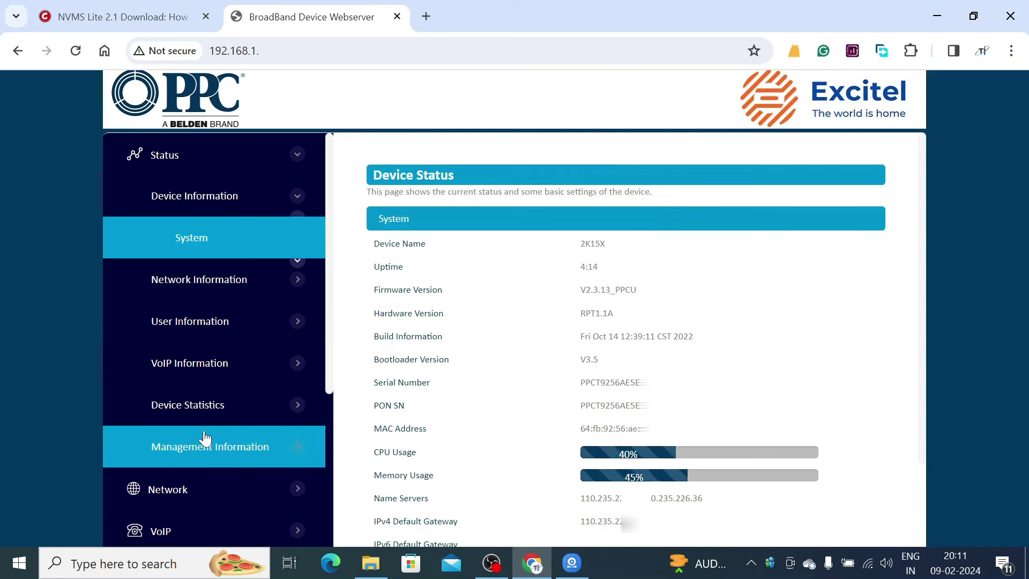
scroll(193, 445, down, 2)
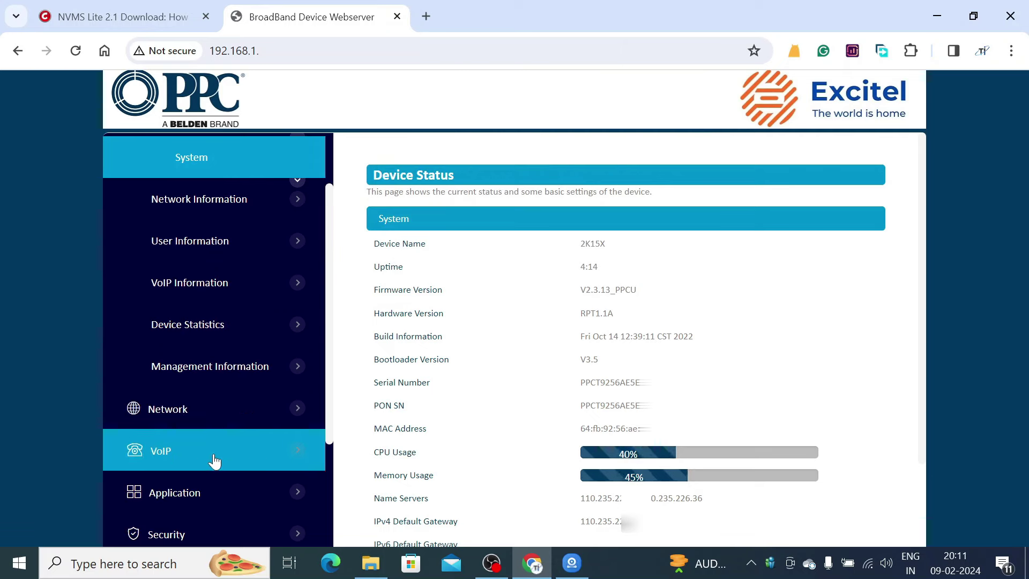
scroll(214, 461, down, 2)
click(209, 462)
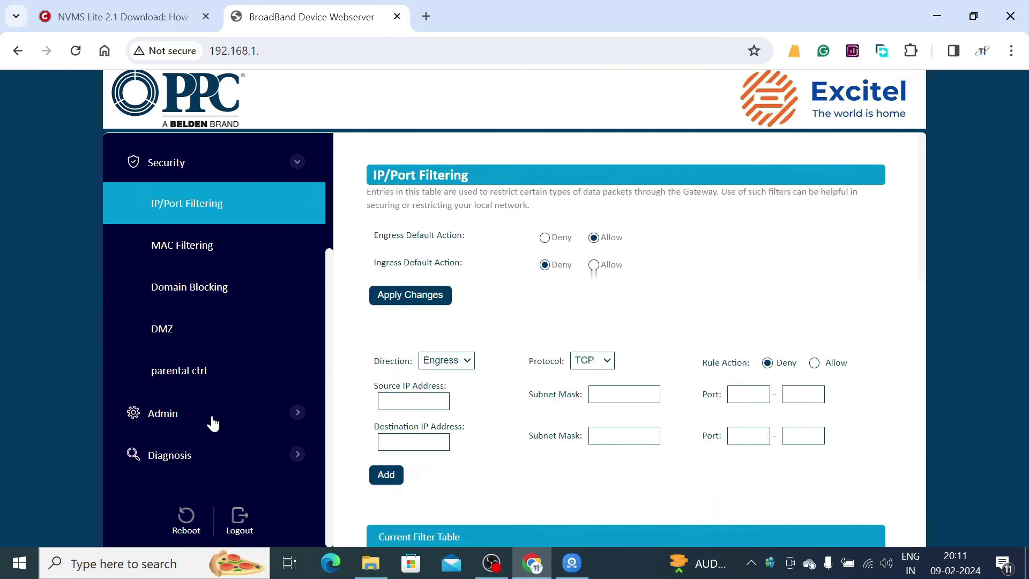
click(162, 336)
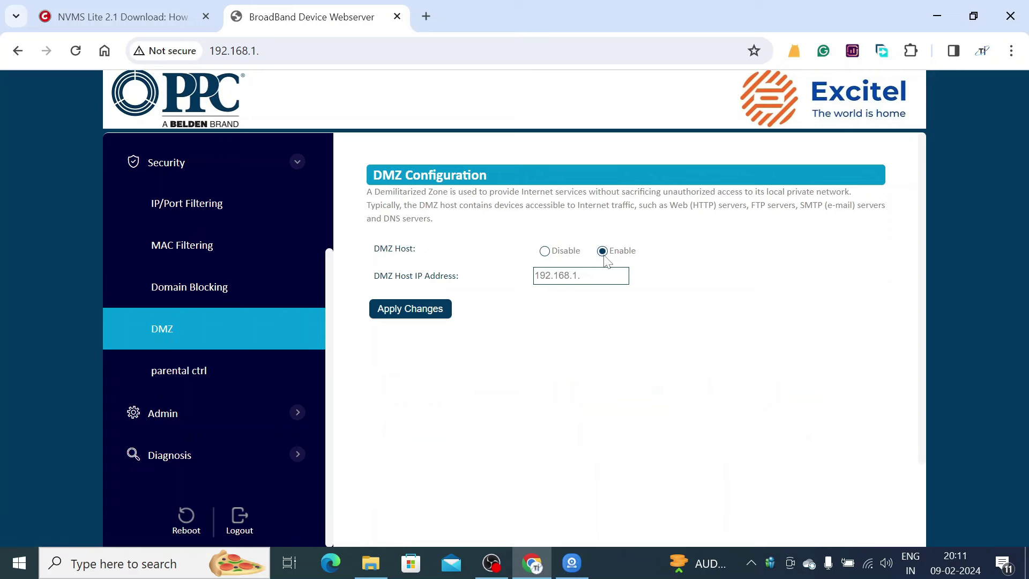
- Enable the DMZ host with IP 192.168.1. and apply the change
click(546, 253)
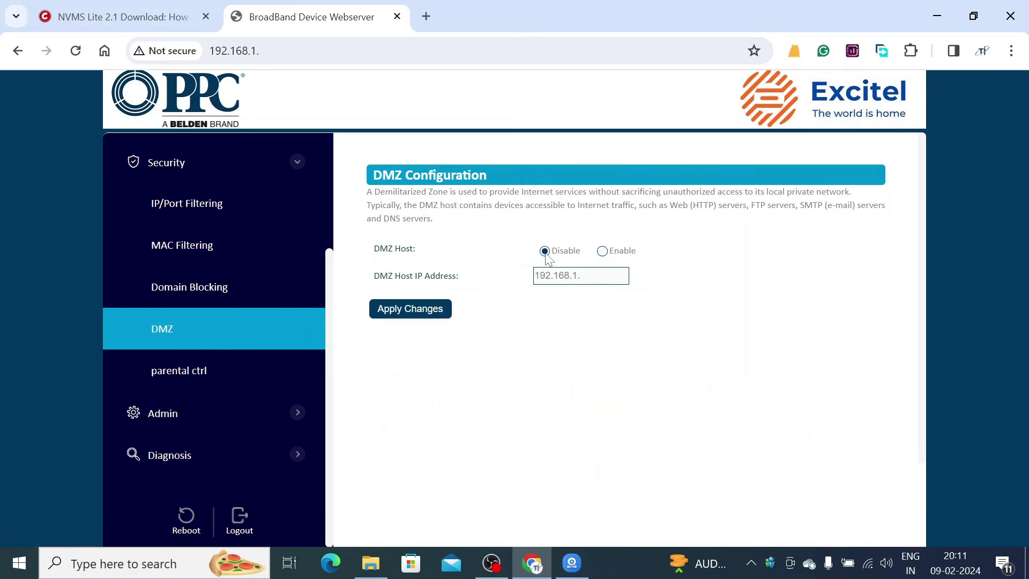
click(602, 252)
drag(600, 274, 523, 282)
text(1)
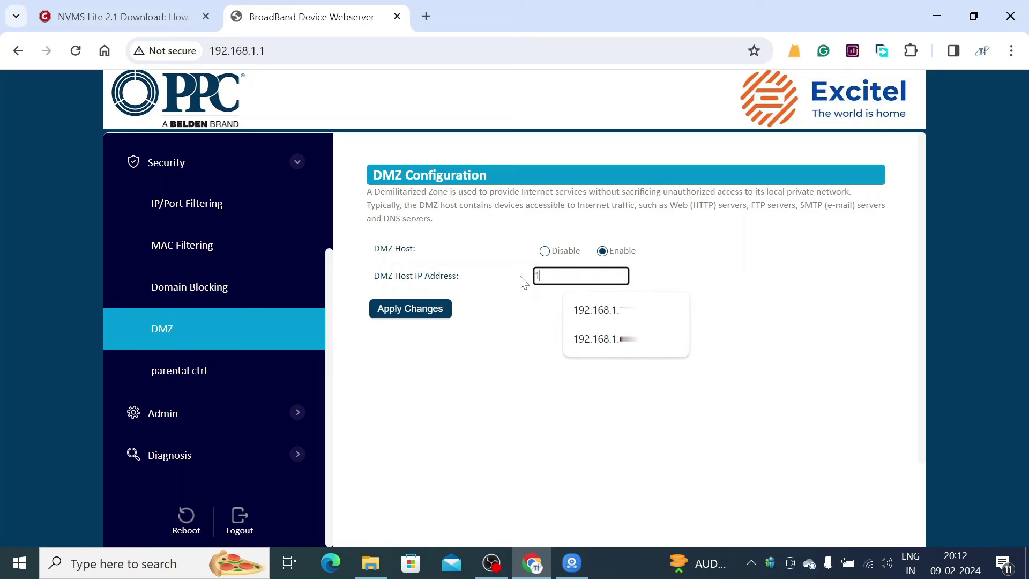
text(92.168.1.)
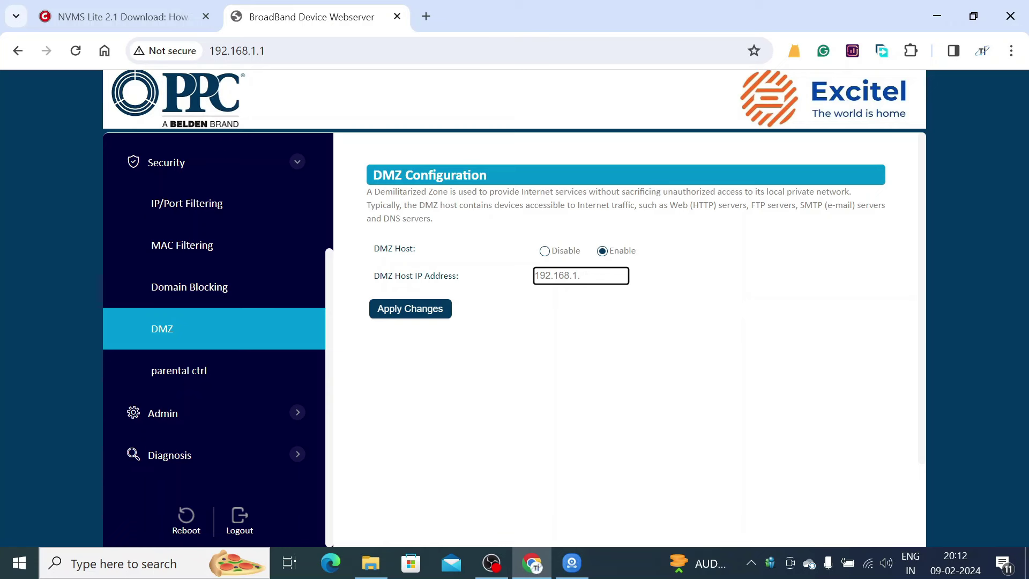
click(410, 316)
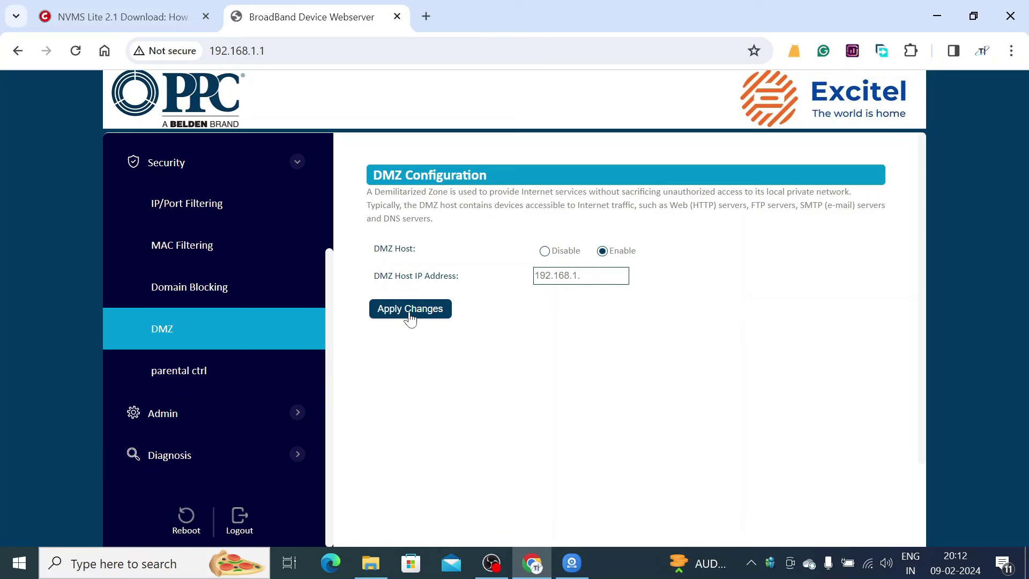
click(428, 229)
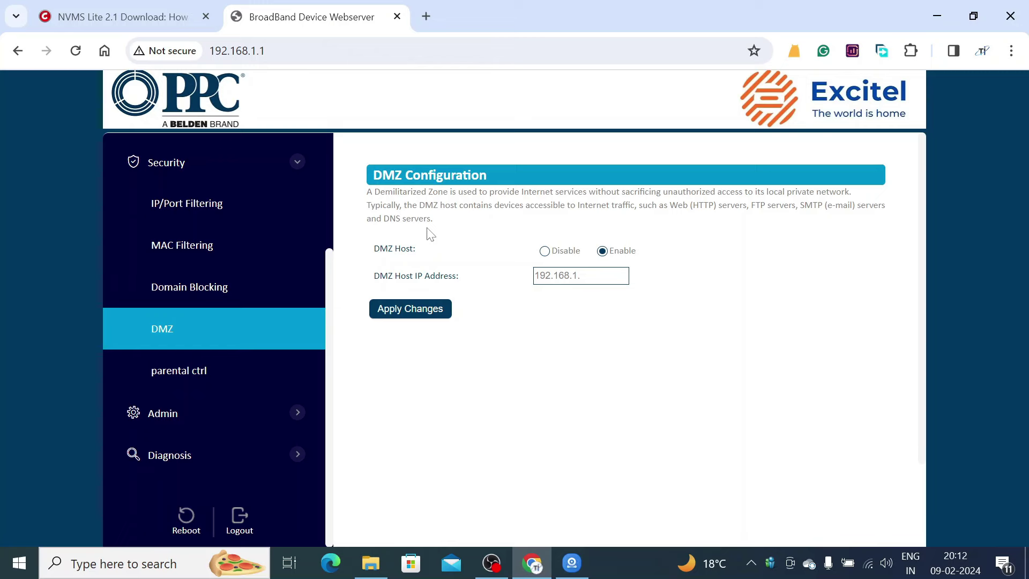
- Search 'check open ports' in a new tab and open the YouGetSignal tester
click(429, 12)
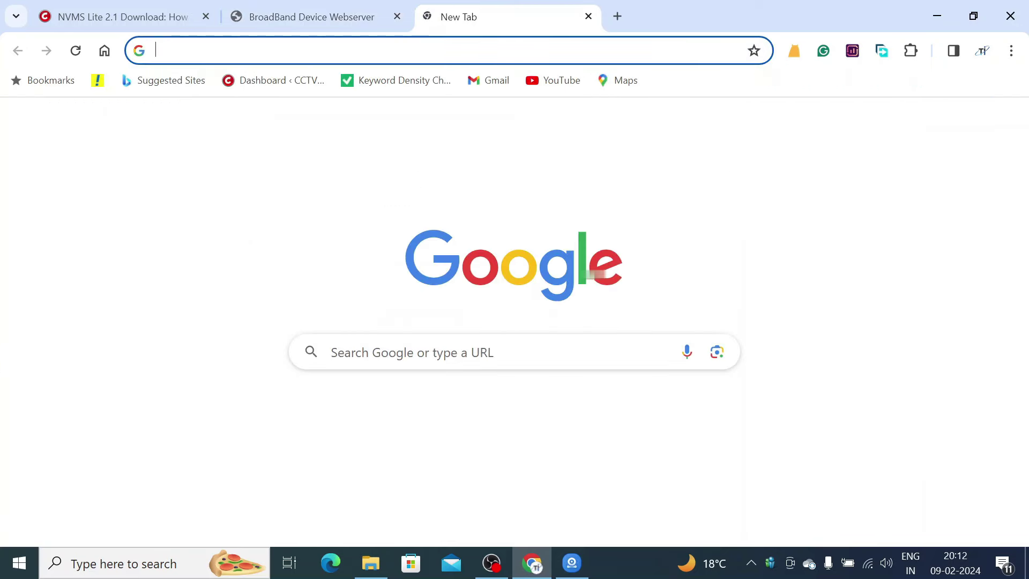
text(check)
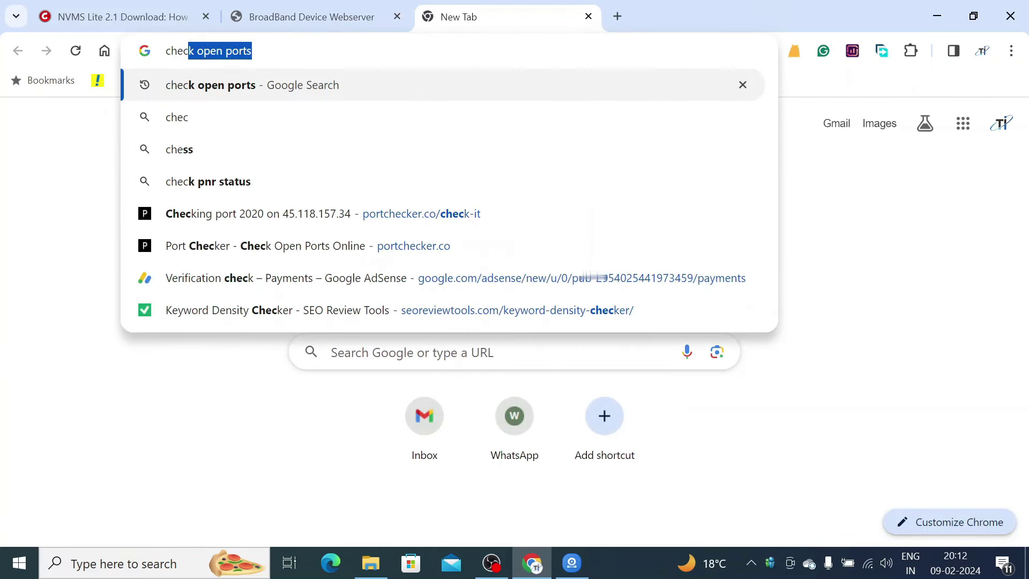
text( open ports)
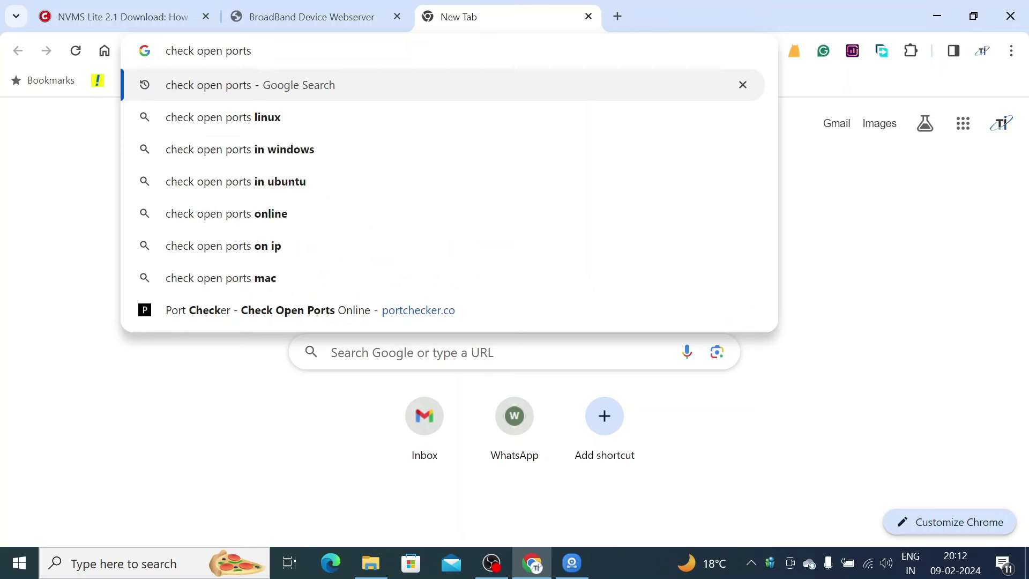
key(Return)
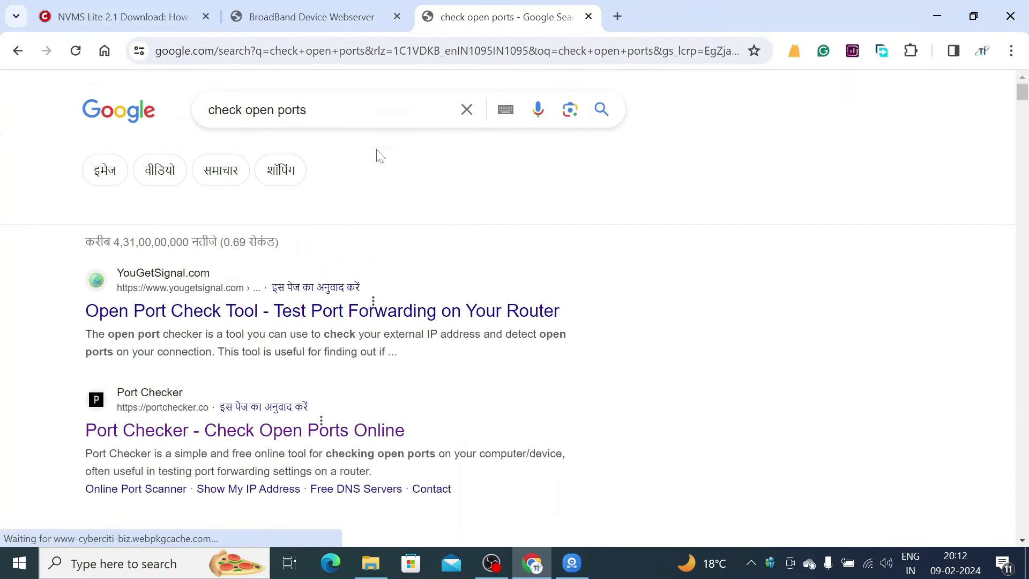
click(253, 348)
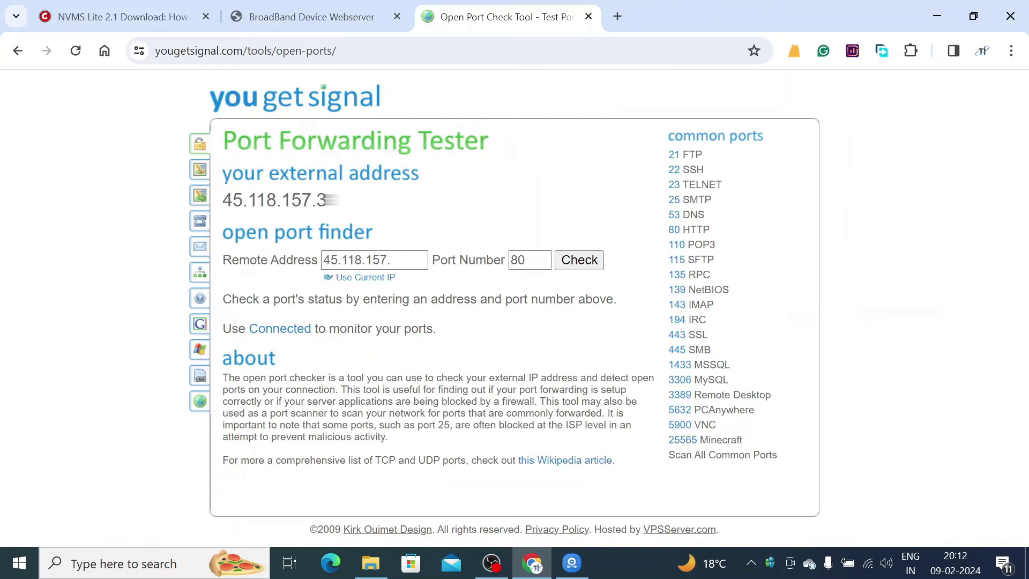
- Replace port 80 with 2020 and check it on the external address
drag(410, 260, 309, 288)
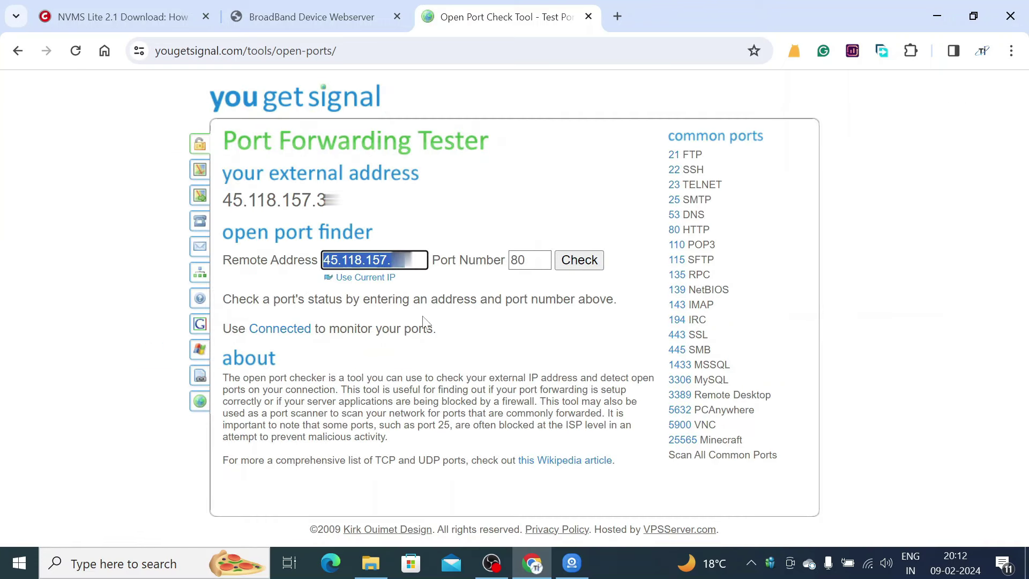
click(528, 260)
drag(527, 260, 511, 261)
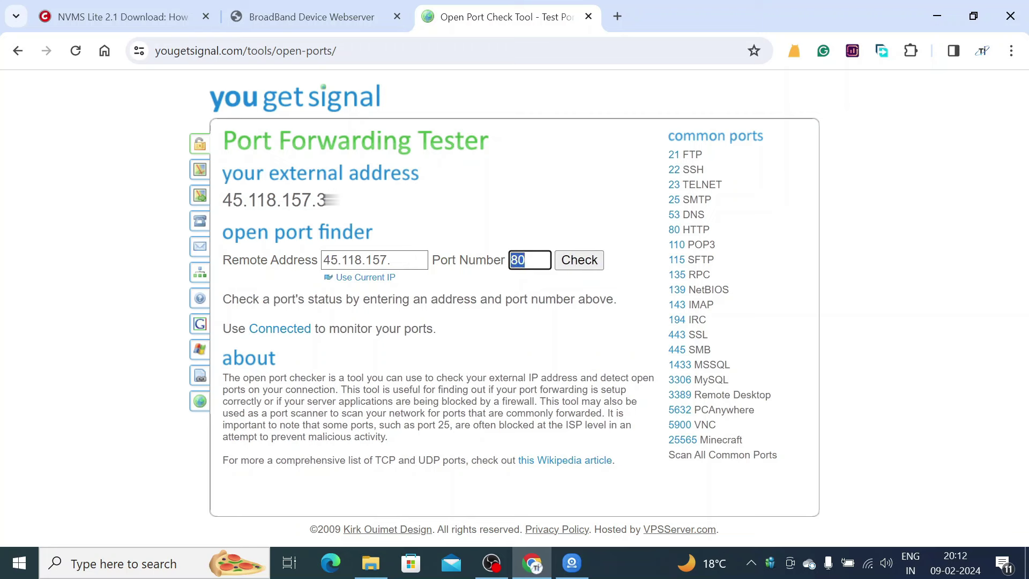
text(2020)
click(576, 262)
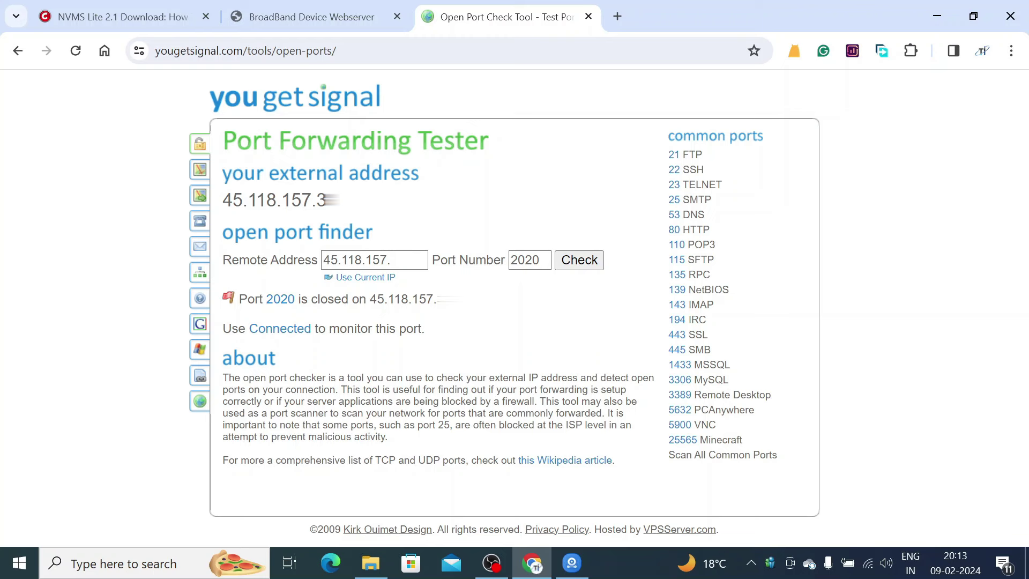
double_click(531, 260)
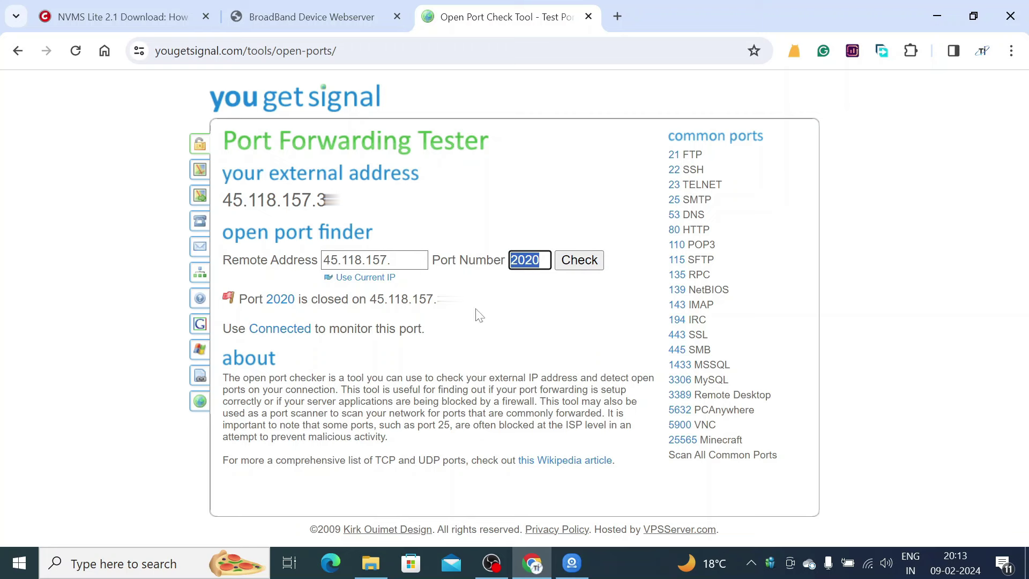
- Close the tester tab and go via IP/Port Filtering to Application > NAT > Port Forwarding
click(588, 16)
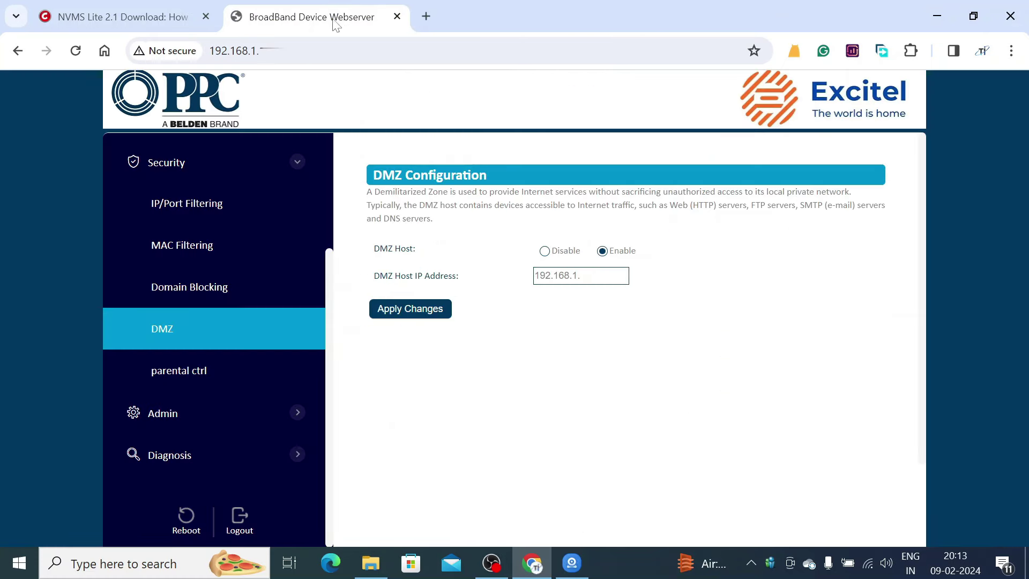
scroll(244, 335, up, 2)
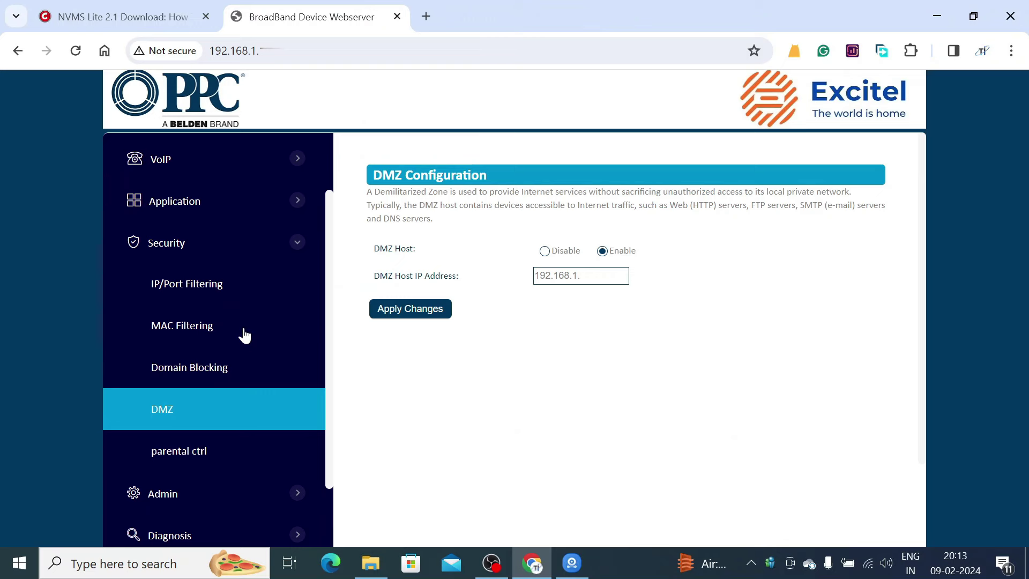
click(201, 291)
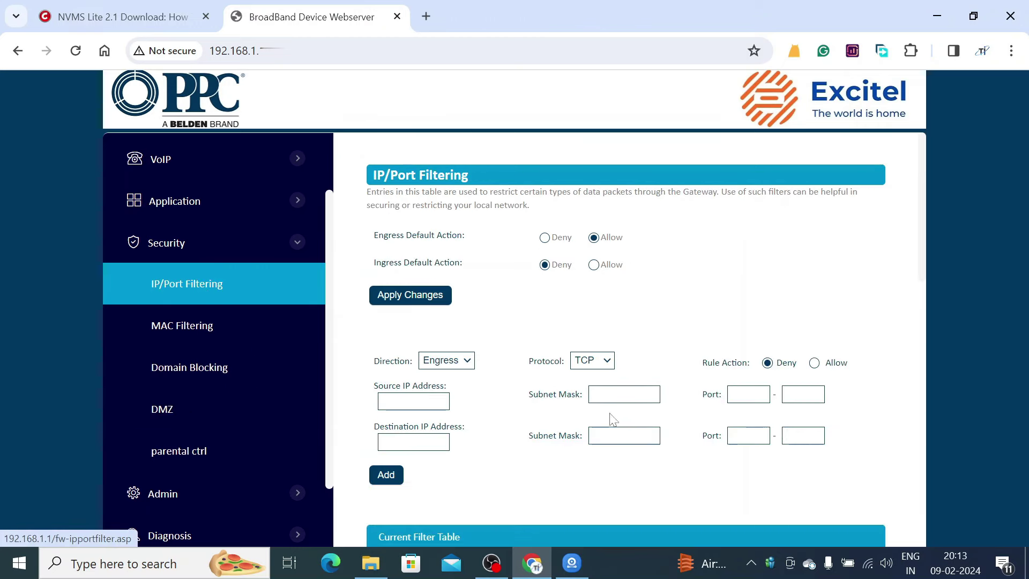
scroll(622, 421, down, 5)
scroll(627, 418, down, 8)
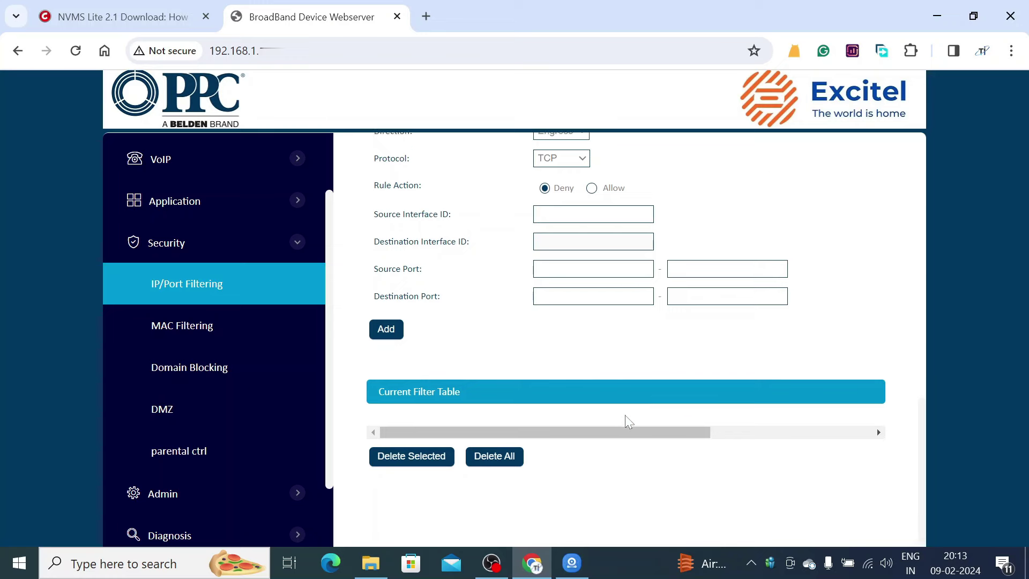
scroll(625, 415, up, 5)
scroll(625, 414, up, 8)
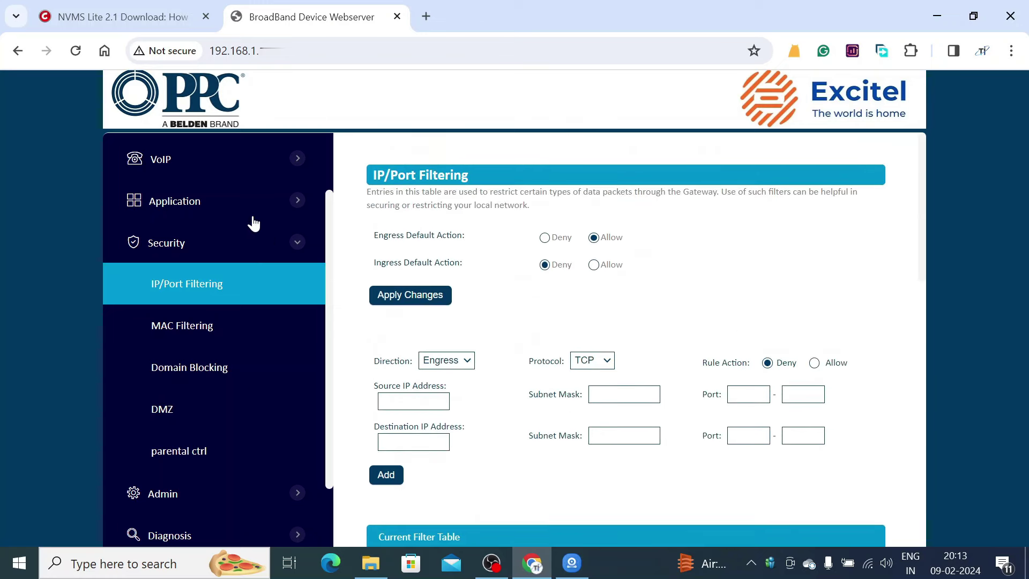
click(240, 207)
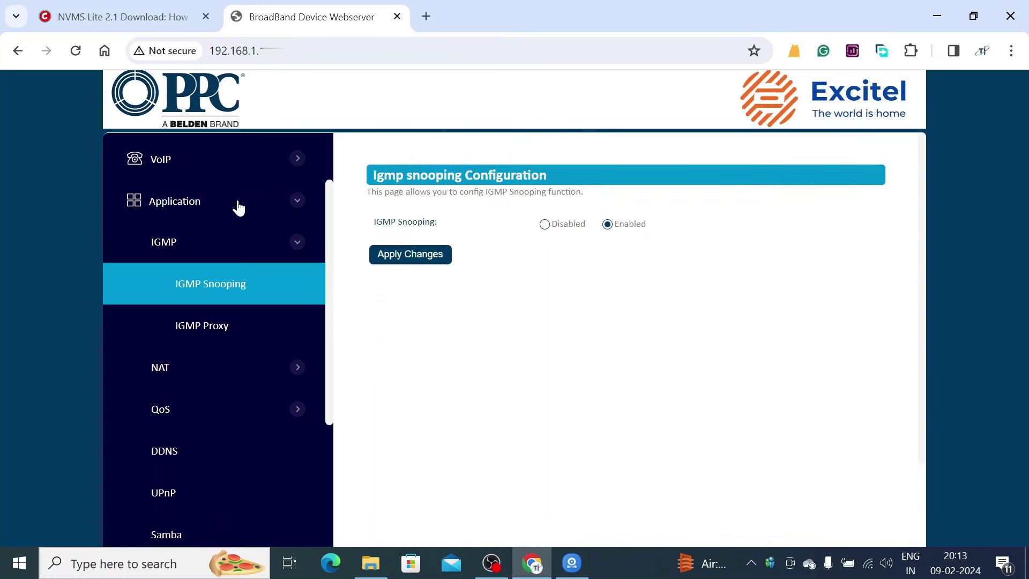
click(160, 367)
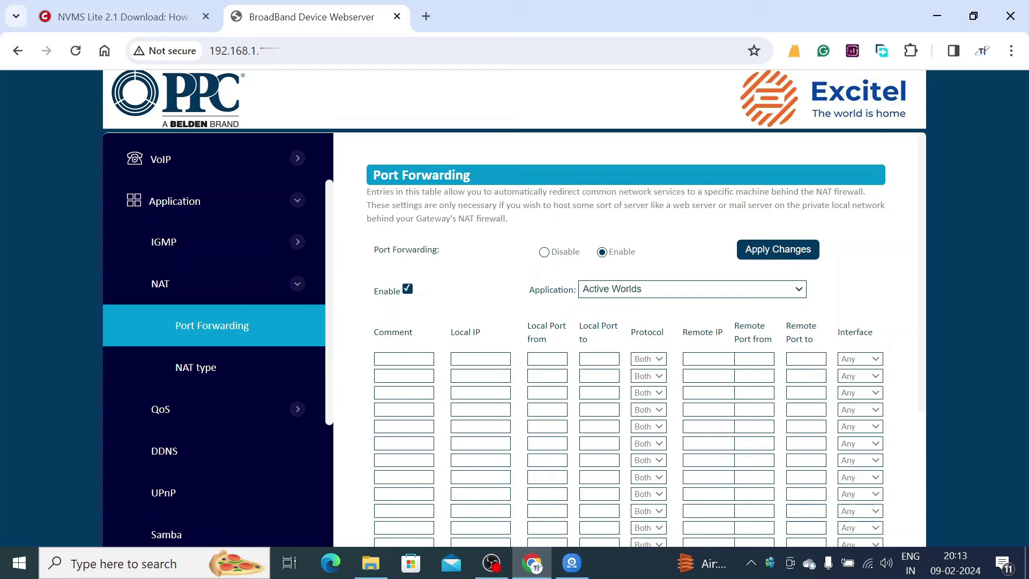
- Fill the first rule with Comment CAM, the camera's local IP, and local ports 2020–2020
click(403, 359)
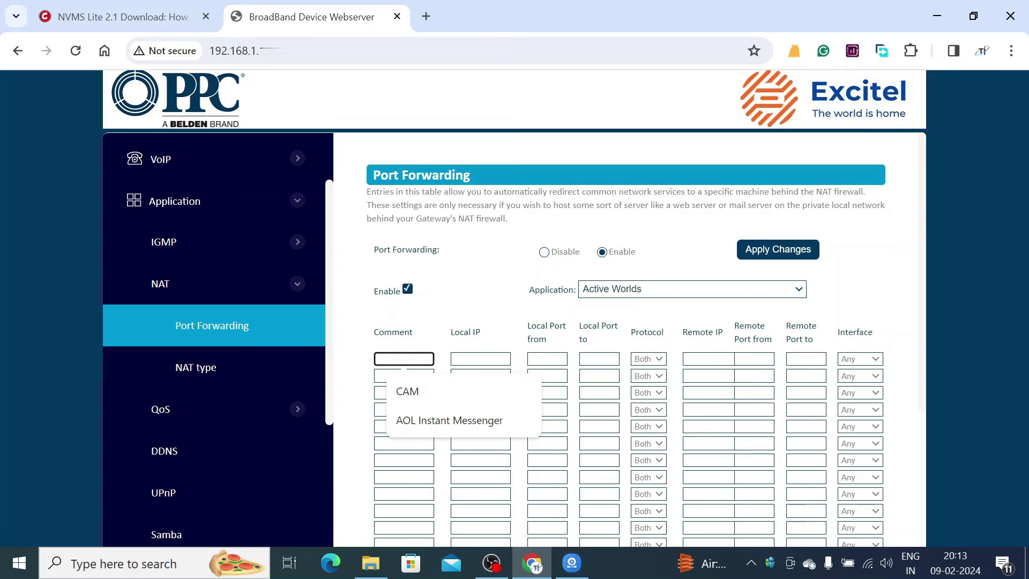
click(402, 391)
click(504, 359)
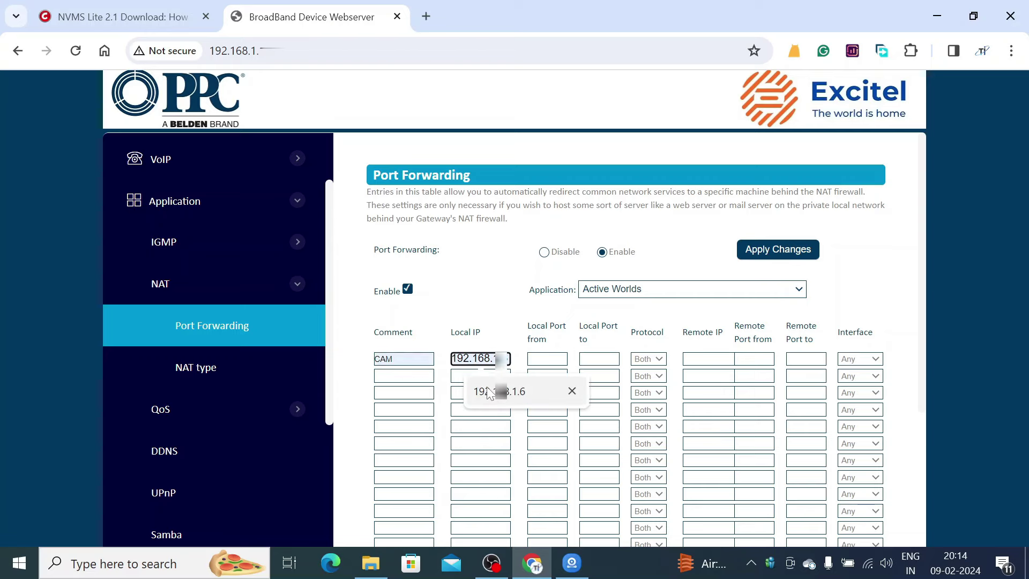
click(506, 390)
click(547, 359)
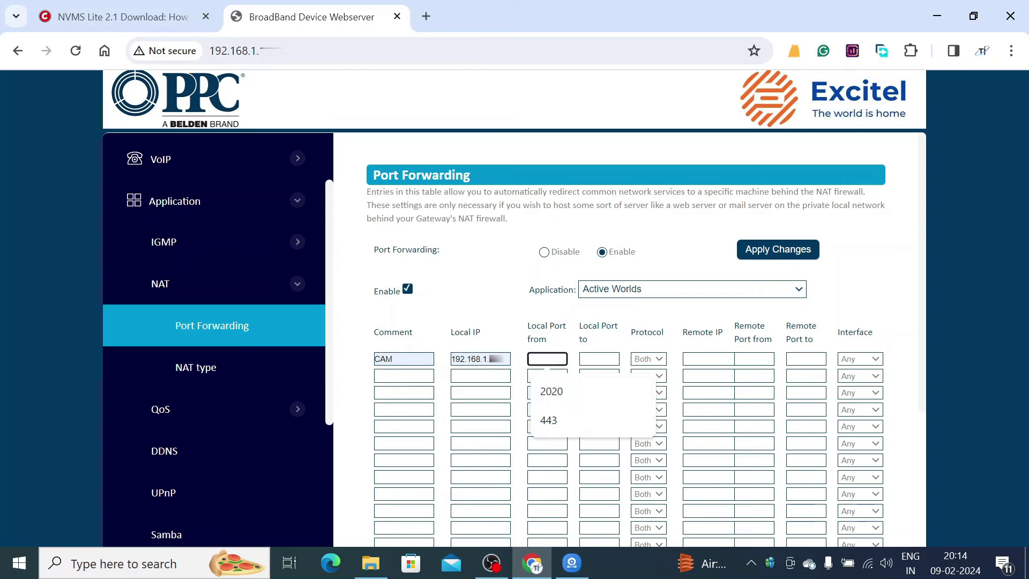
click(555, 396)
click(598, 359)
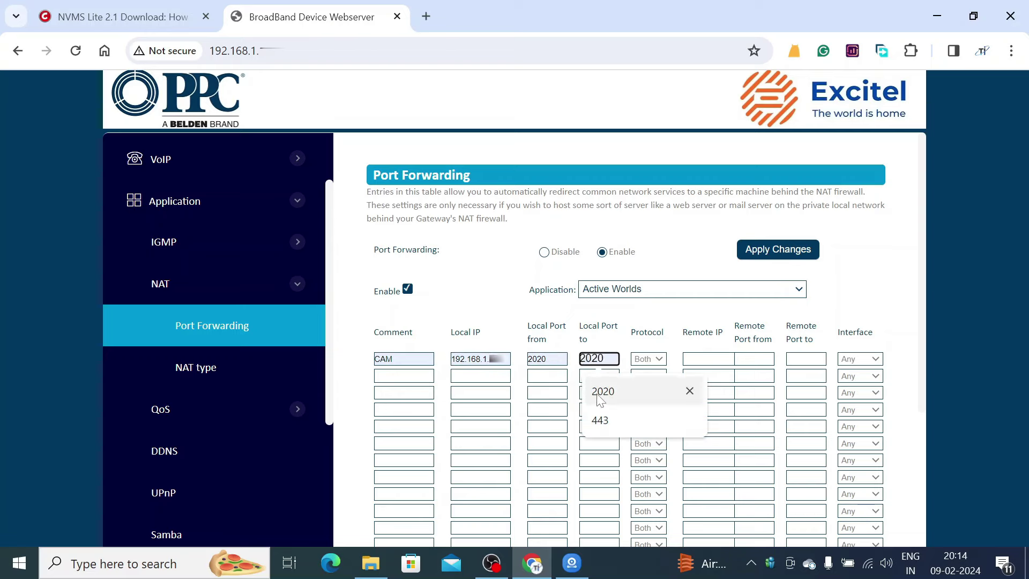
click(657, 390)
- Set remote ports 2020–2020 and keep the rule's protocol as Both
click(753, 359)
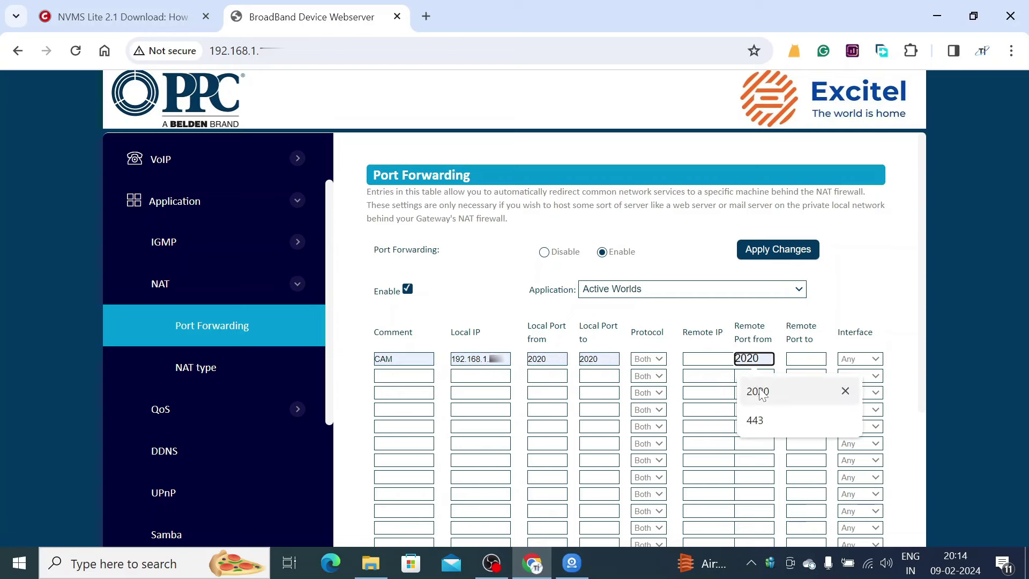
click(760, 391)
click(806, 358)
click(809, 390)
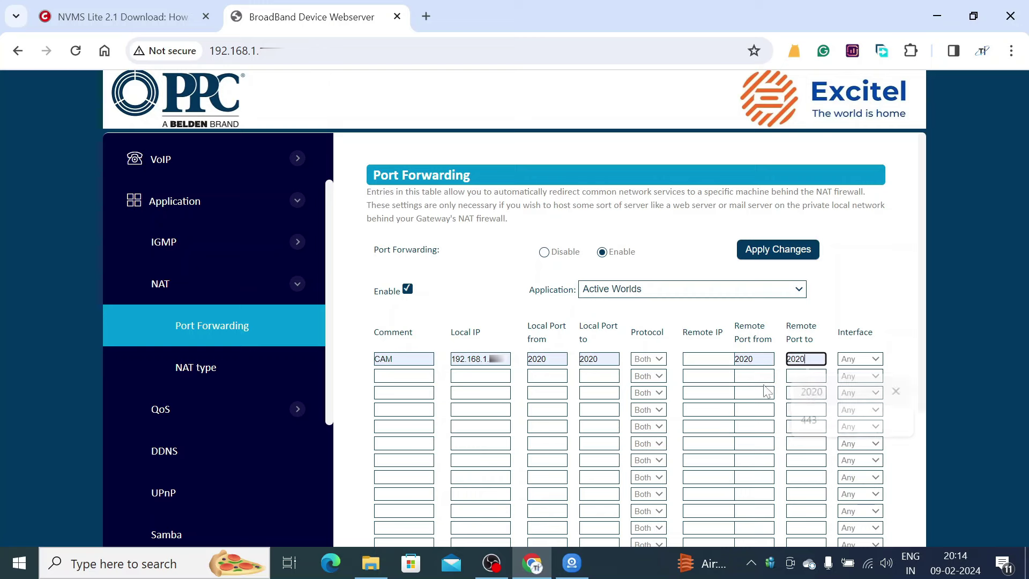
click(645, 363)
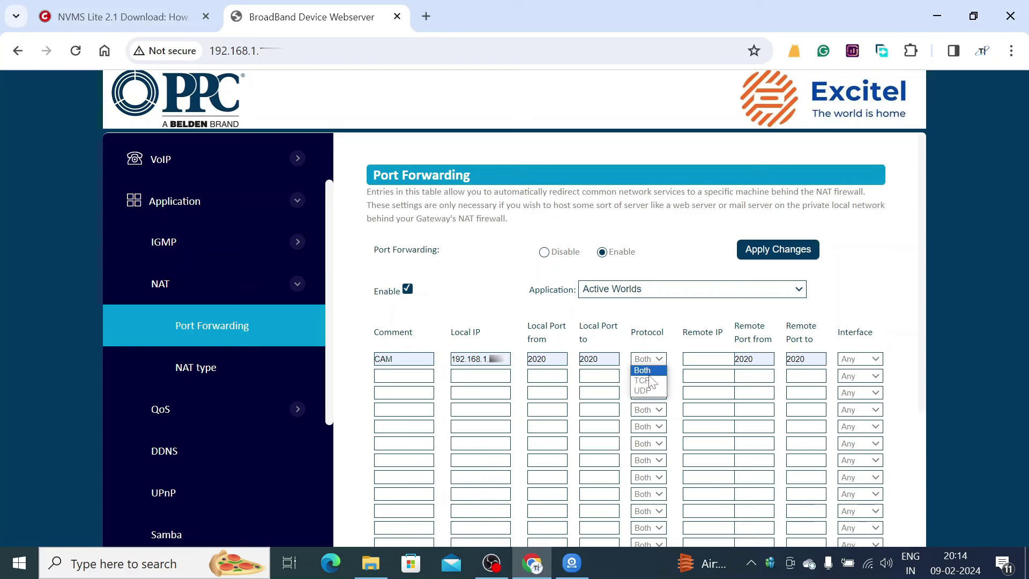
click(646, 371)
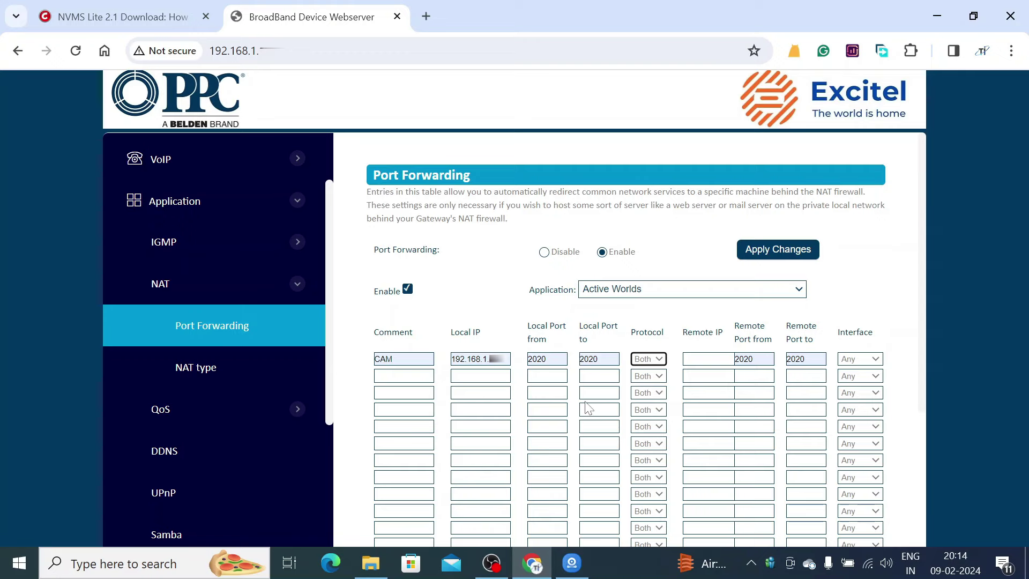
scroll(586, 404, down, 3)
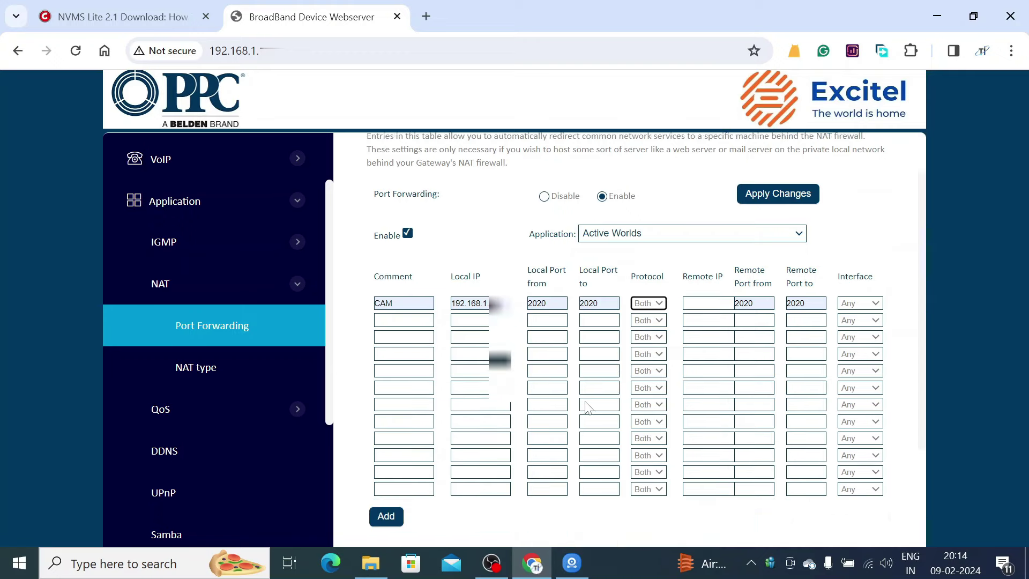
scroll(589, 409, up, 2)
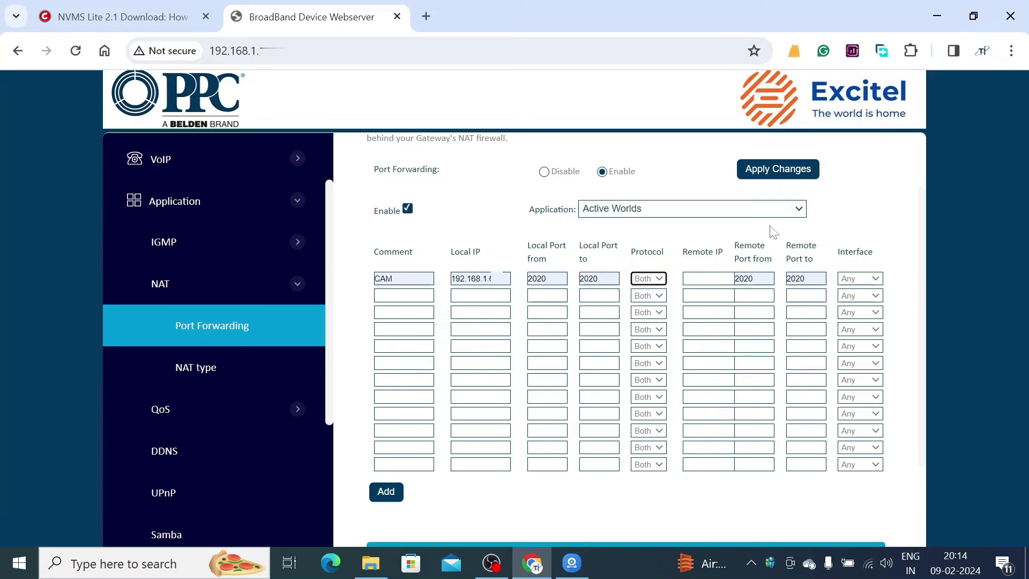
scroll(769, 243, down, 2)
scroll(769, 242, up, 3)
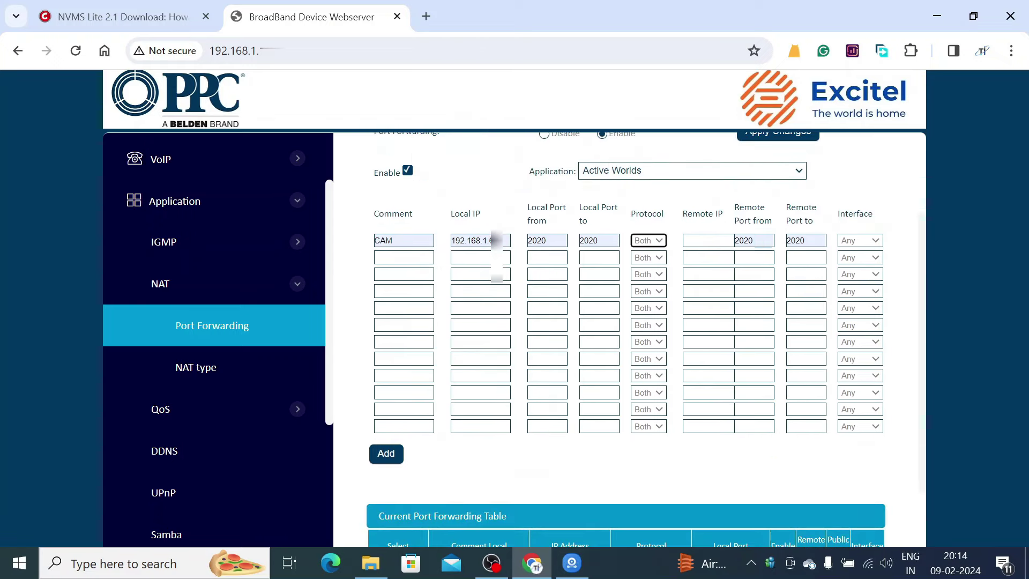
- Apply the port forwarding settings
click(765, 214)
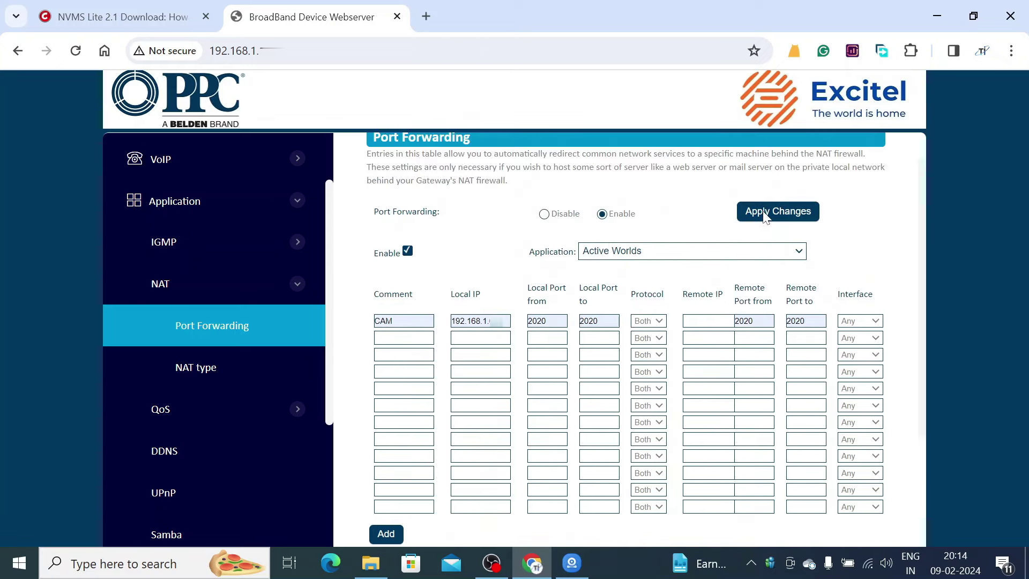
scroll(600, 483, down, 3)
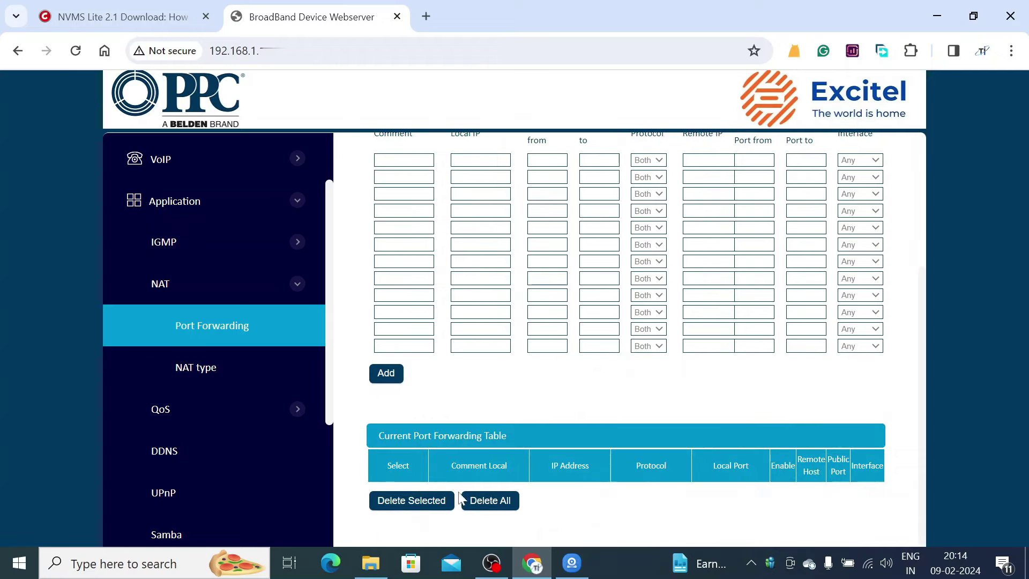
scroll(481, 493, up, 3)
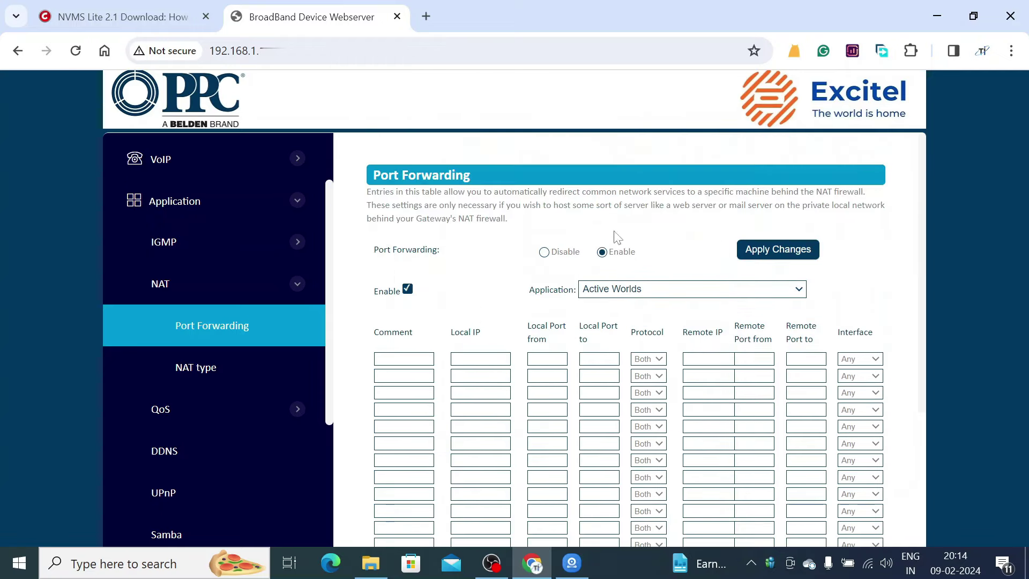
scroll(192, 389, down, 3)
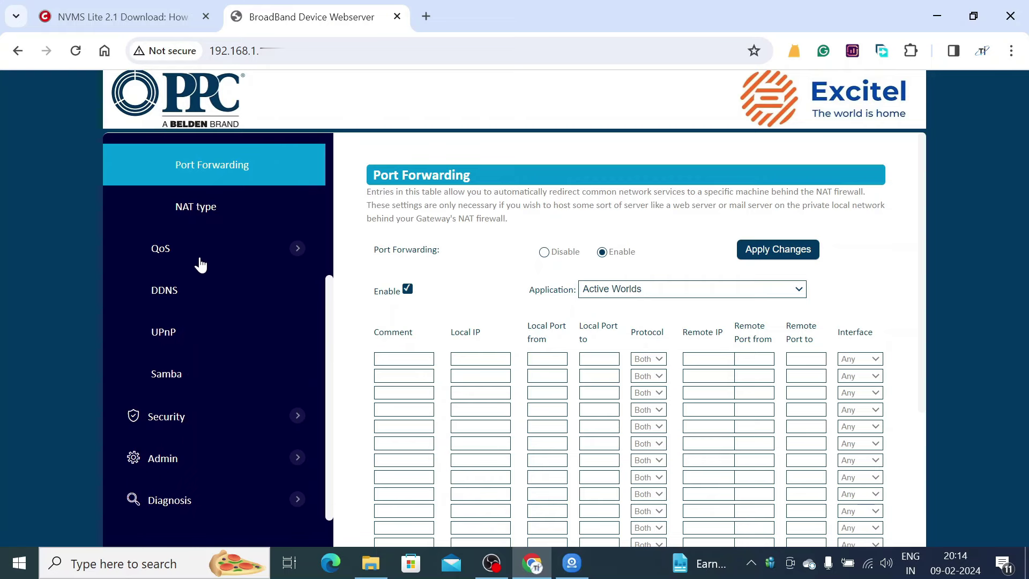
scroll(200, 263, down, 1)
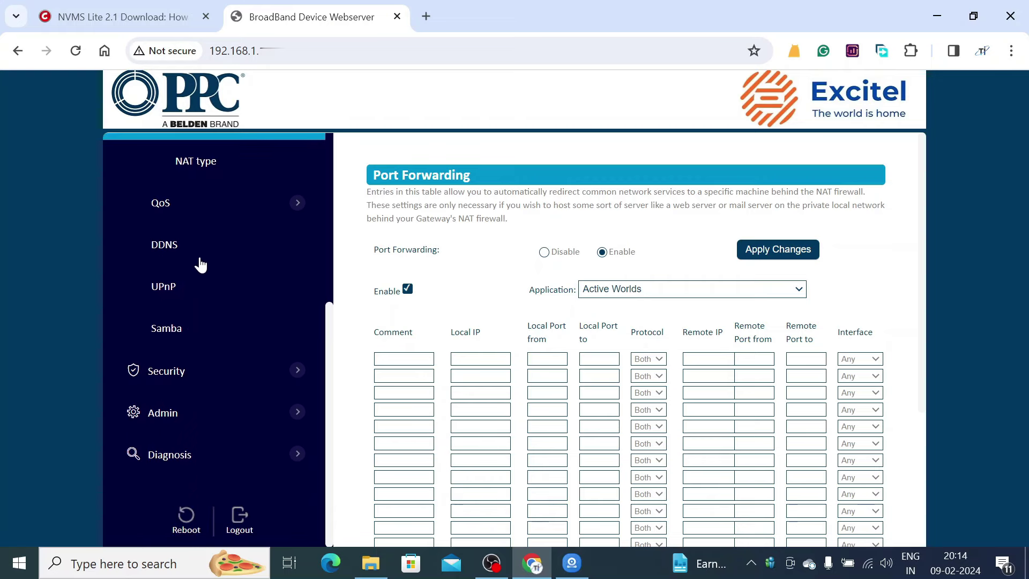
- Set DMZ Host to Disable under Security > DMZ and apply it
click(191, 379)
click(170, 329)
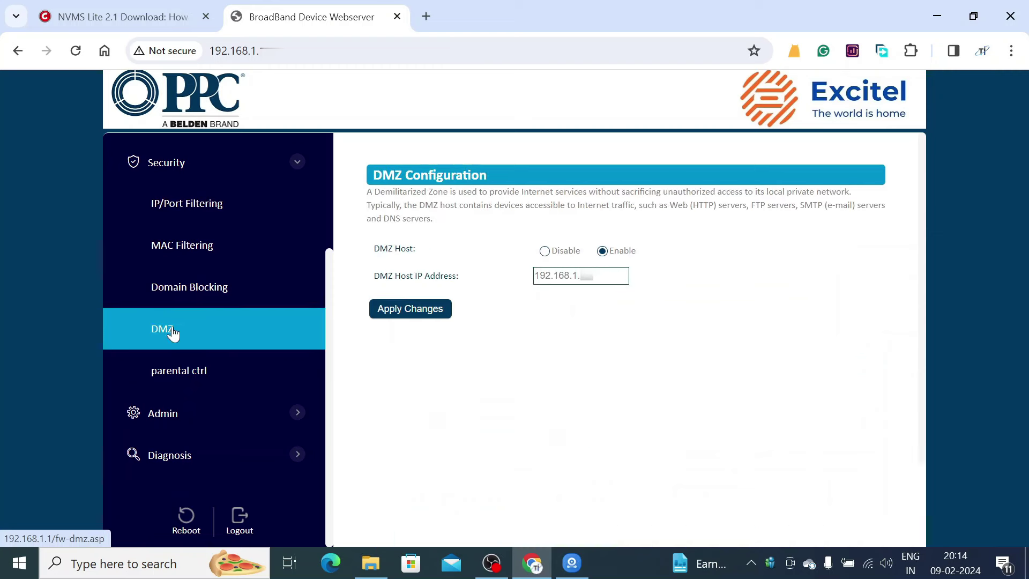
click(544, 251)
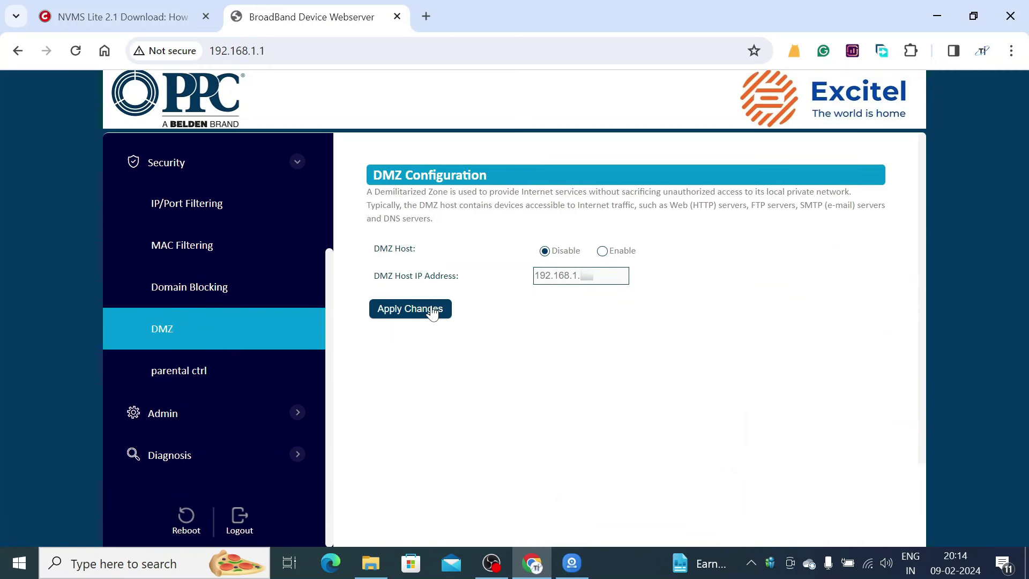
click(433, 313)
click(423, 228)
- Return to Application > NAT > Port Forwarding
scroll(317, 320, up, 3)
click(219, 292)
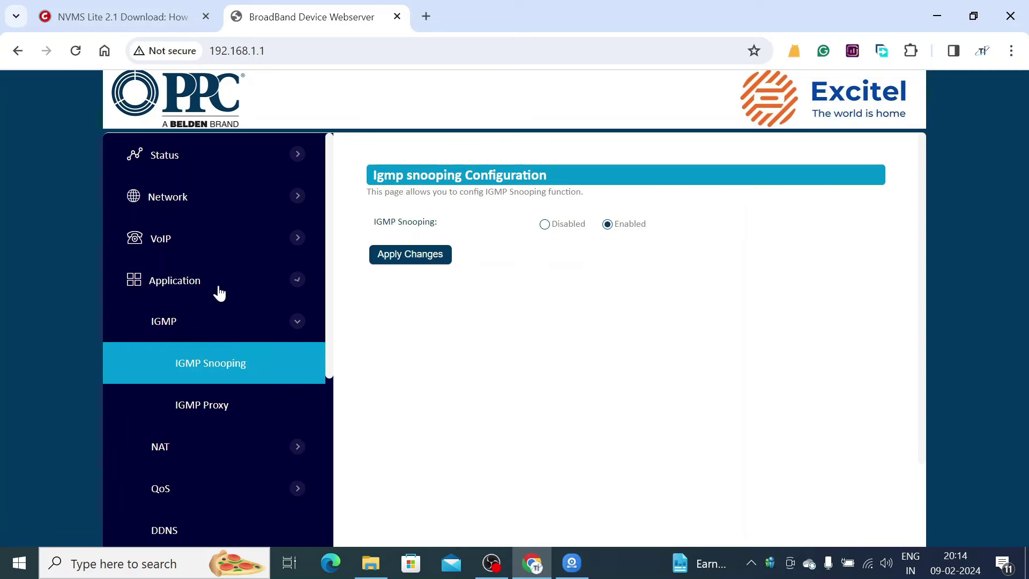
click(198, 456)
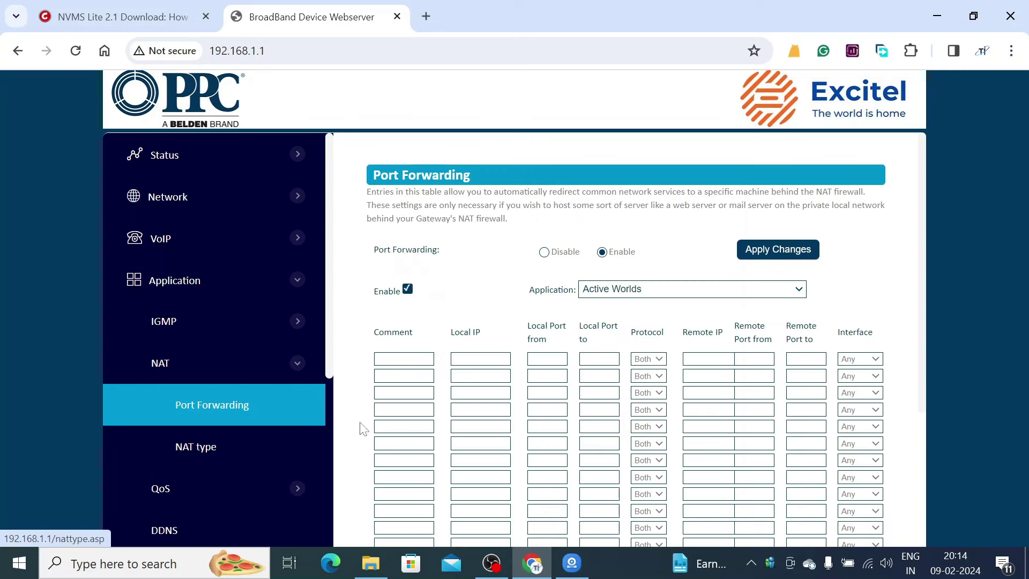
- Autofill the first row's Comment as CAM and the camera's local IP
scroll(375, 423, down, 3)
scroll(386, 421, down, 1)
scroll(386, 421, up, 4)
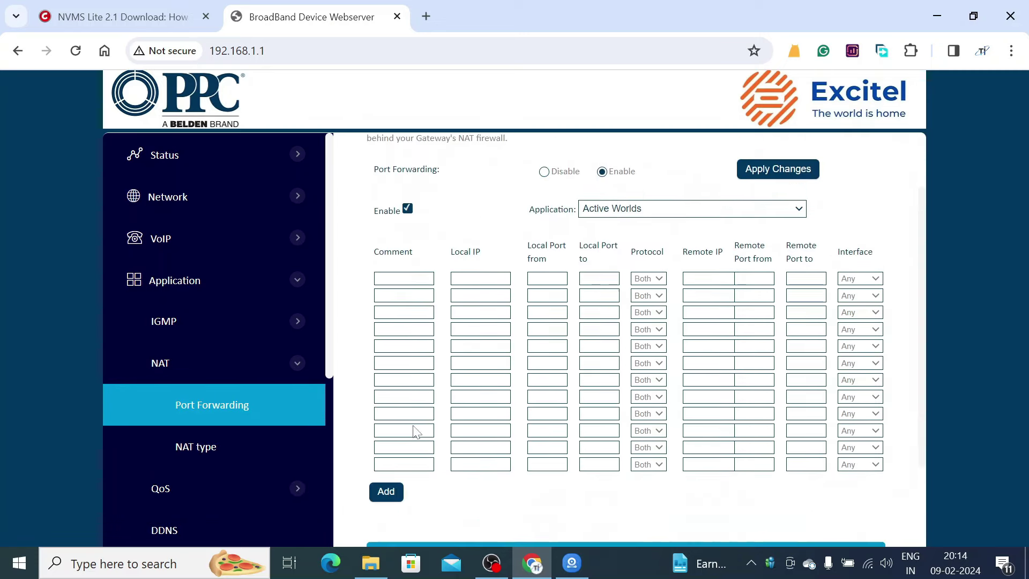
click(405, 358)
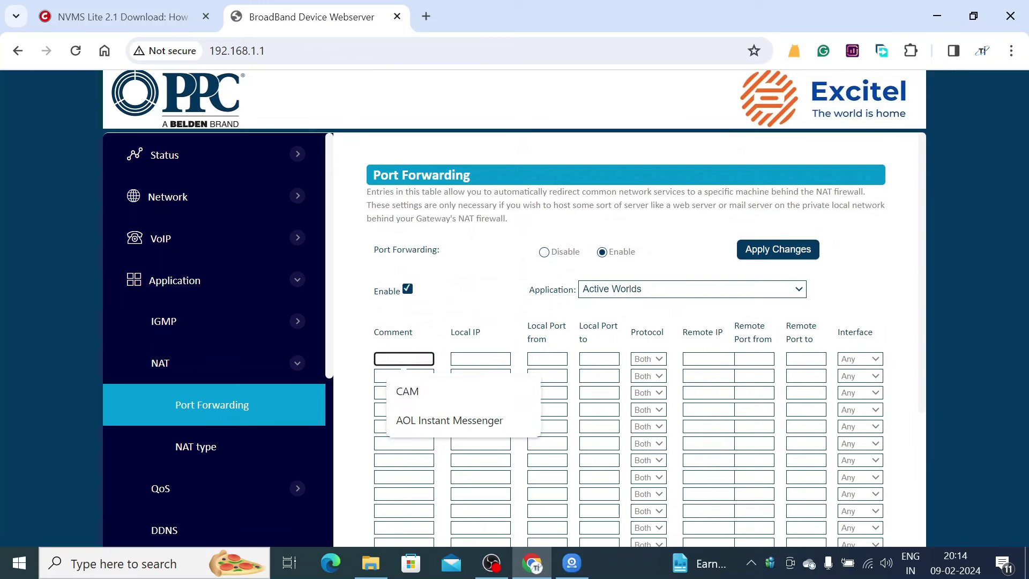
click(415, 390)
click(480, 359)
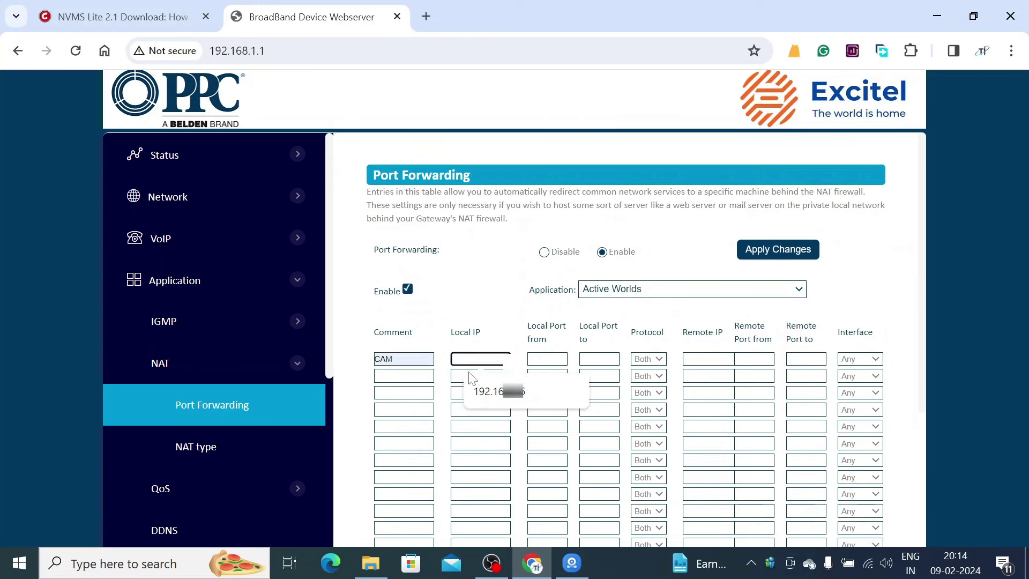
click(494, 397)
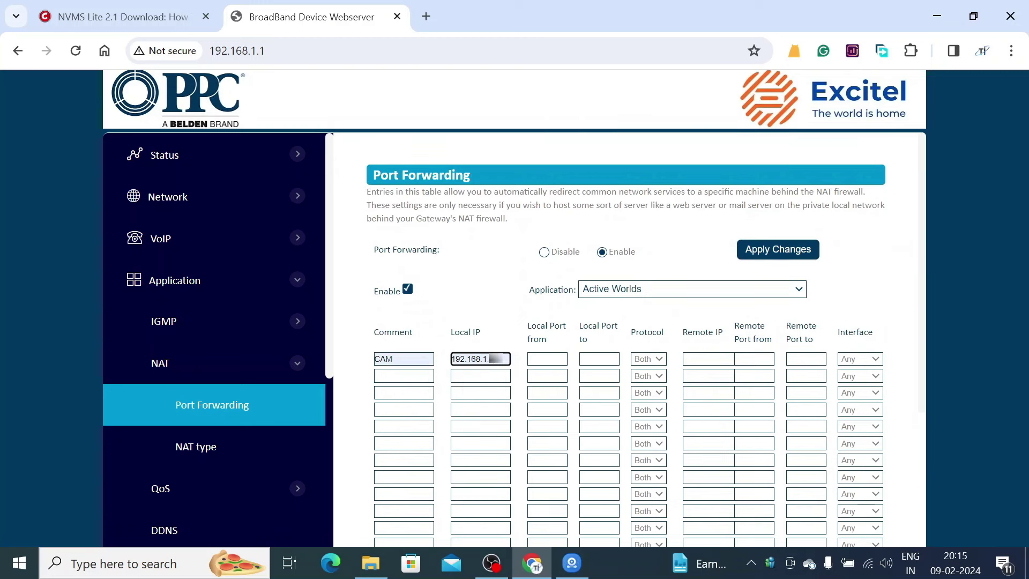
- Set local and remote ports 2020–2020 and add the CAM rule to the table
click(546, 358)
click(568, 391)
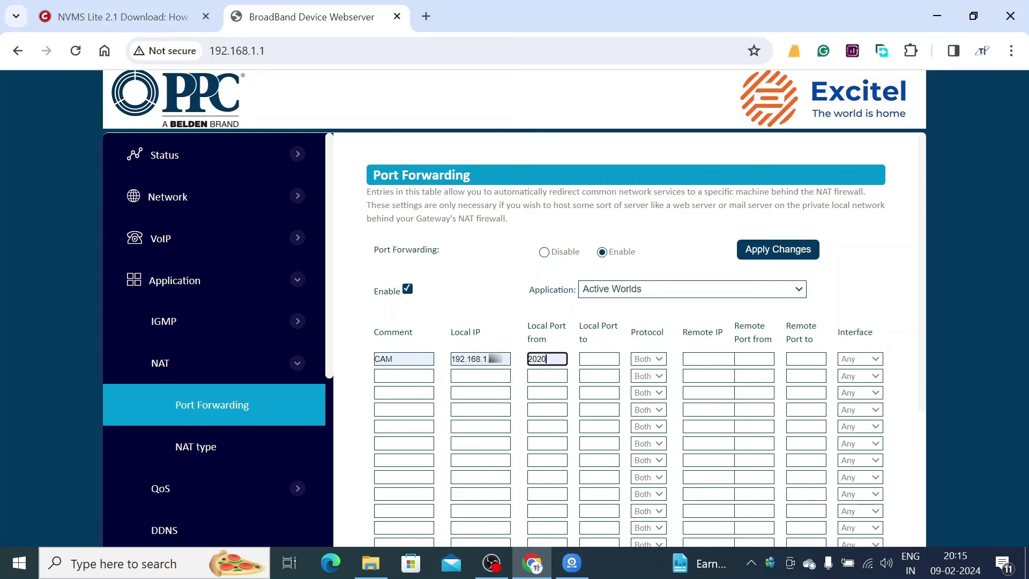
click(598, 358)
click(601, 391)
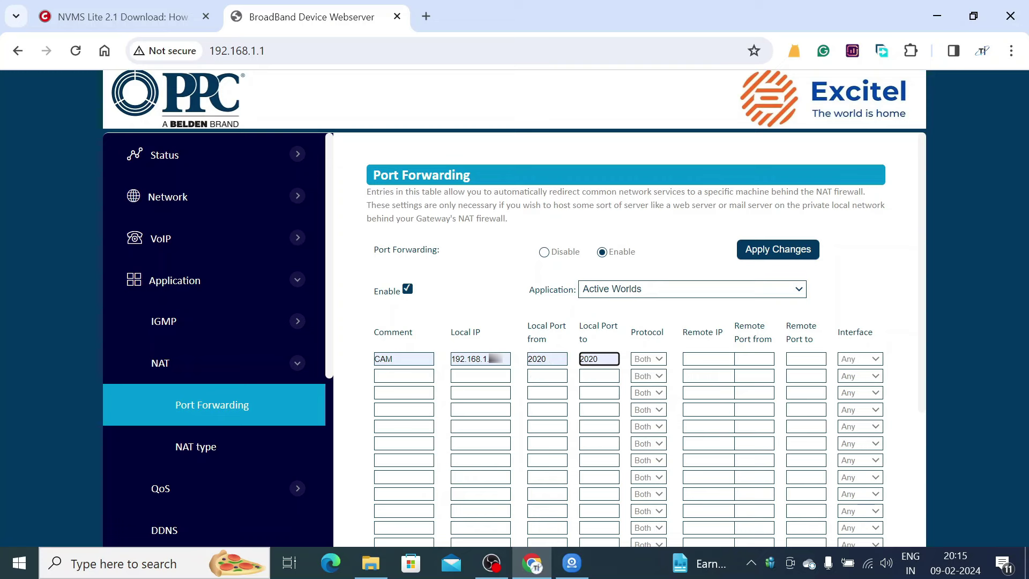
click(753, 359)
click(758, 391)
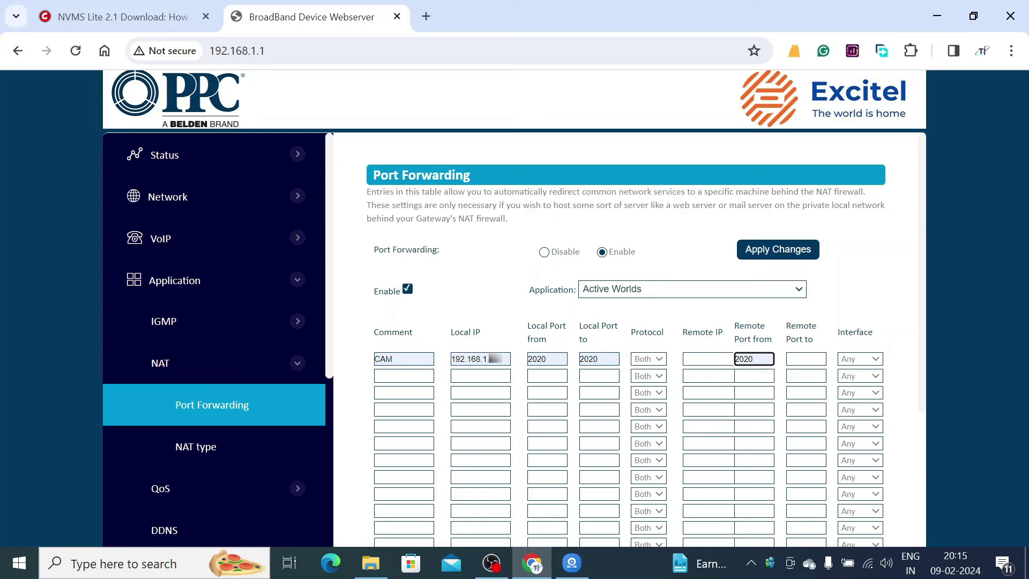
click(806, 358)
click(808, 391)
scroll(649, 417, down, 3)
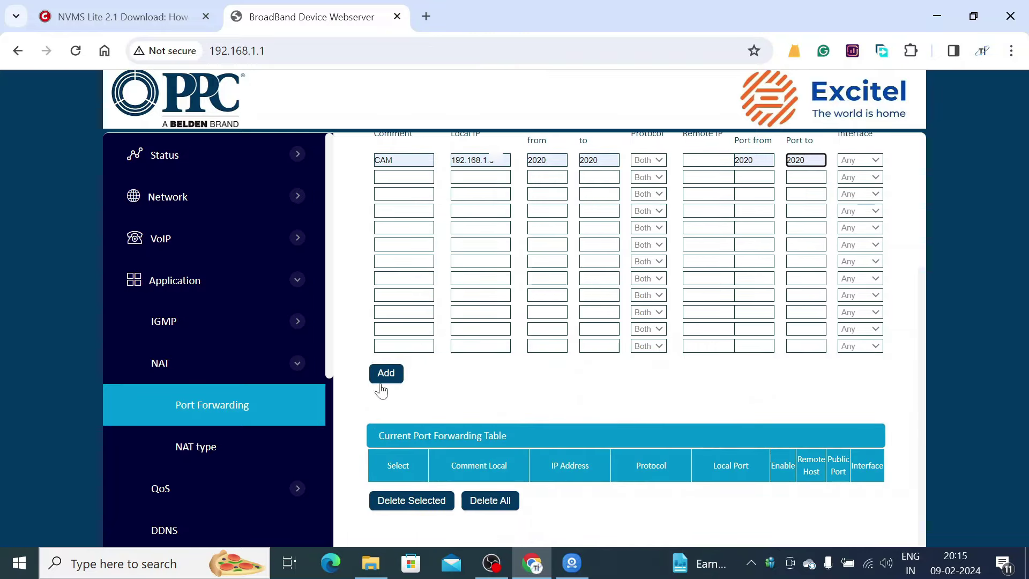
click(383, 378)
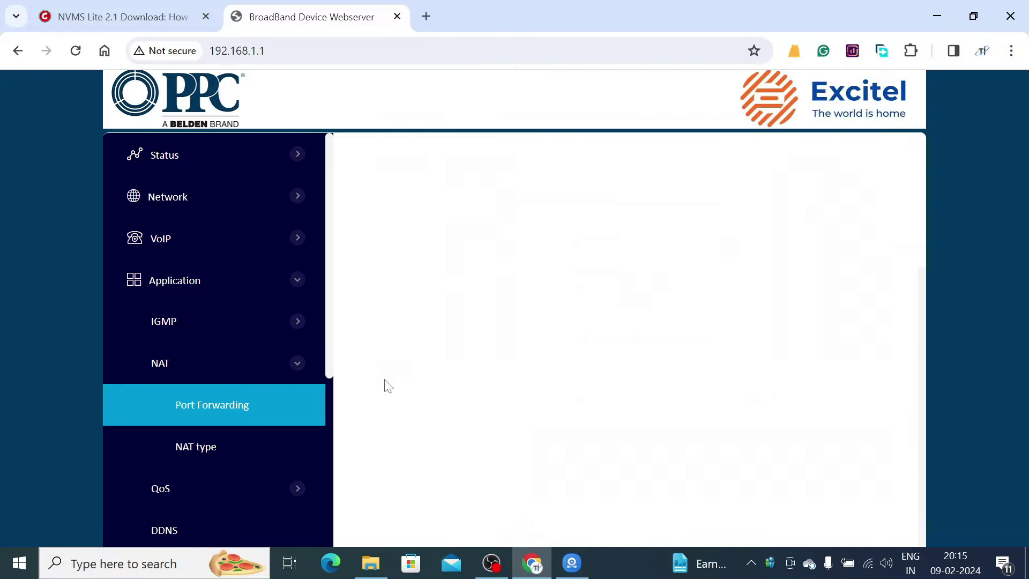
scroll(507, 439, down, 1)
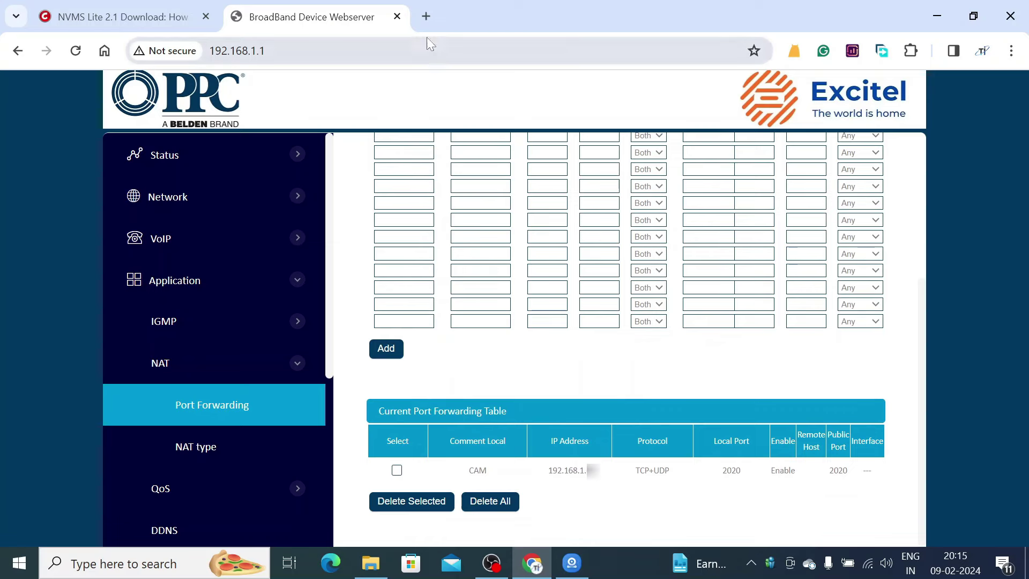
- Search 'check open ports' in a new tab and open YouGetSignal's tester
click(427, 16)
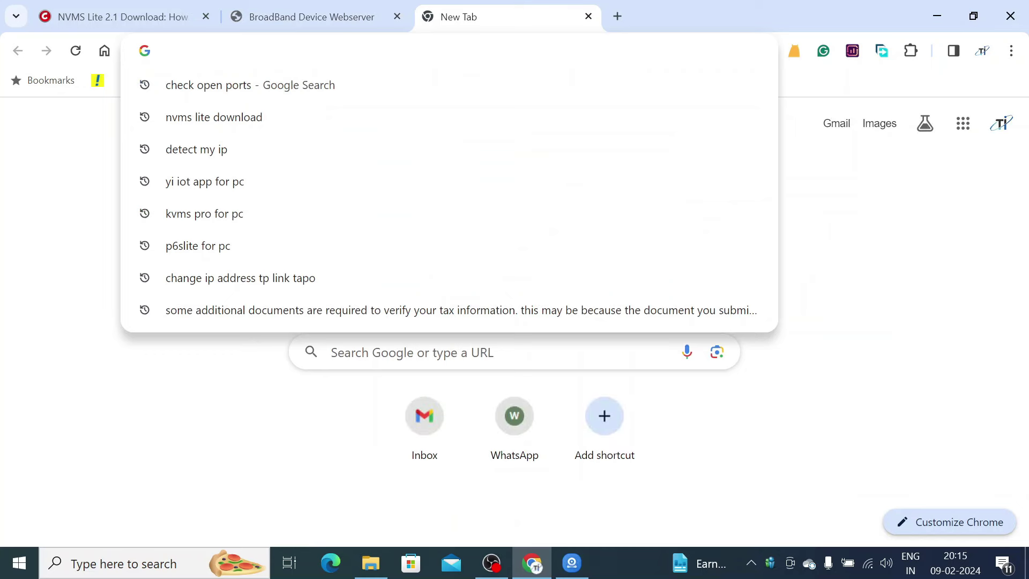
click(372, 85)
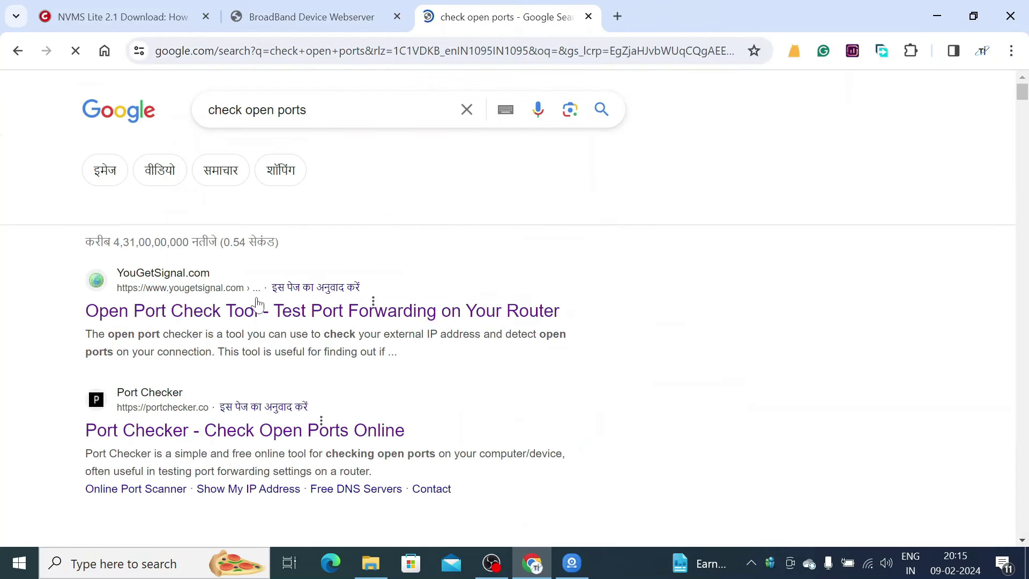
click(252, 311)
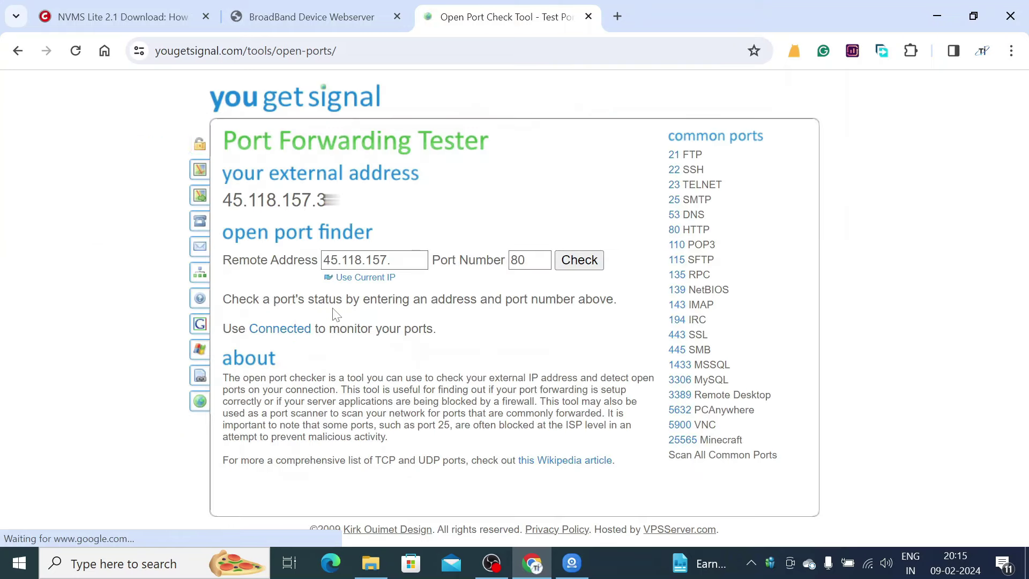
- Test port 2020, see it reported closed, and close the tester tab
double_click(518, 260)
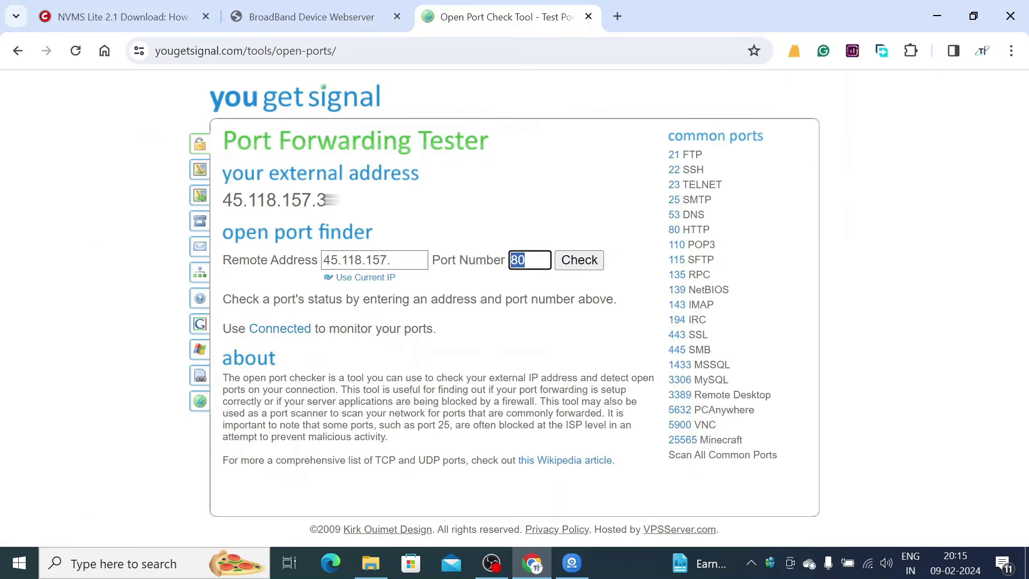
text(2020)
click(578, 267)
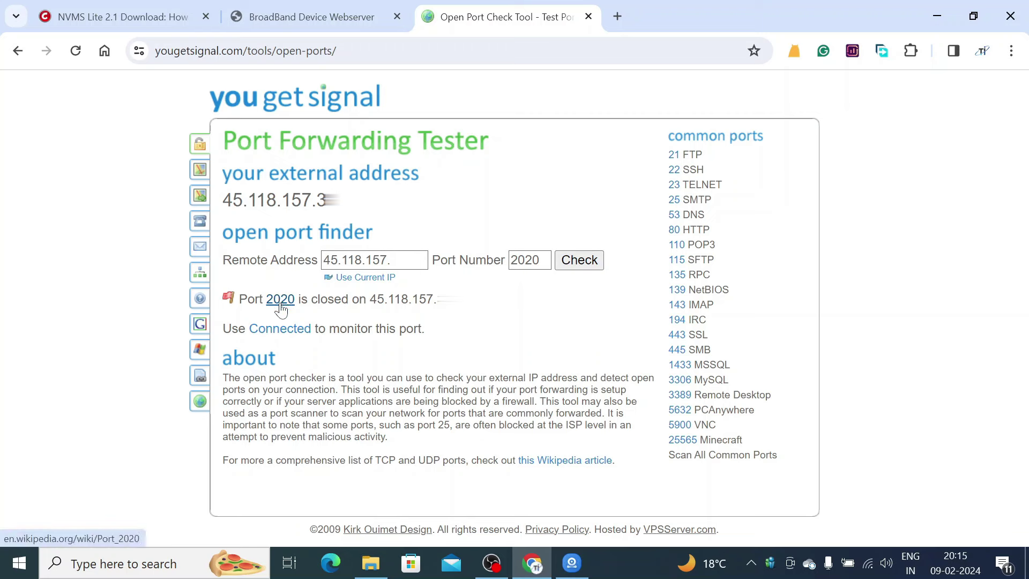
click(588, 17)
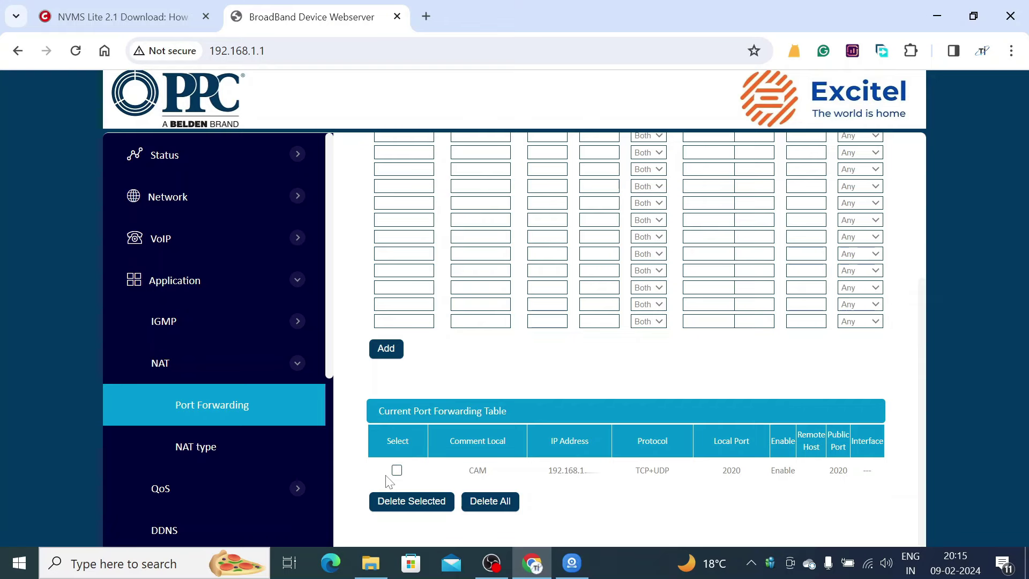
- Check the NVMS camera preview, then switch back to the router's Port Forwarding page in Chrome
scroll(509, 363, up, 3)
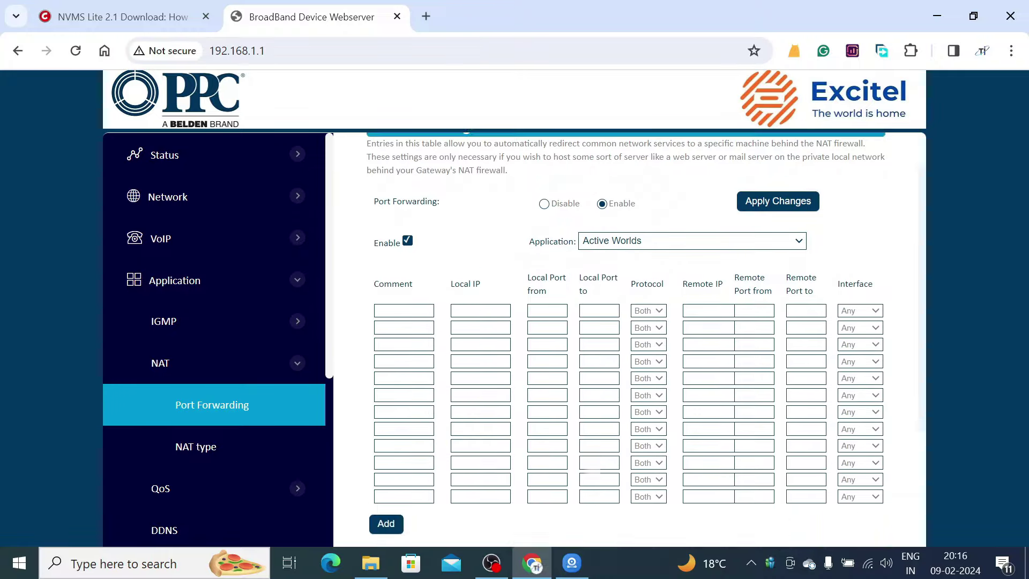
scroll(646, 339, up, 1)
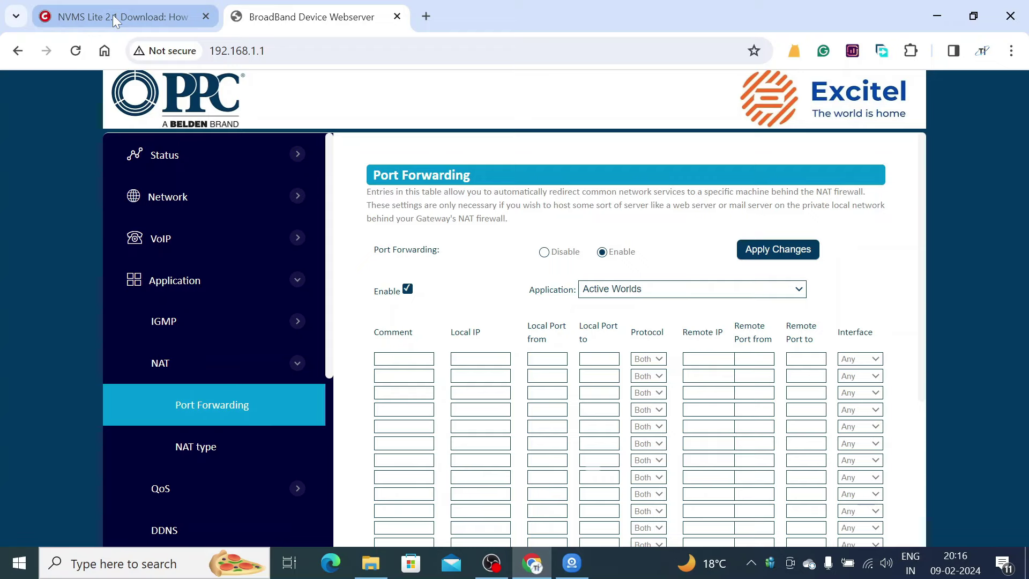
click(572, 563)
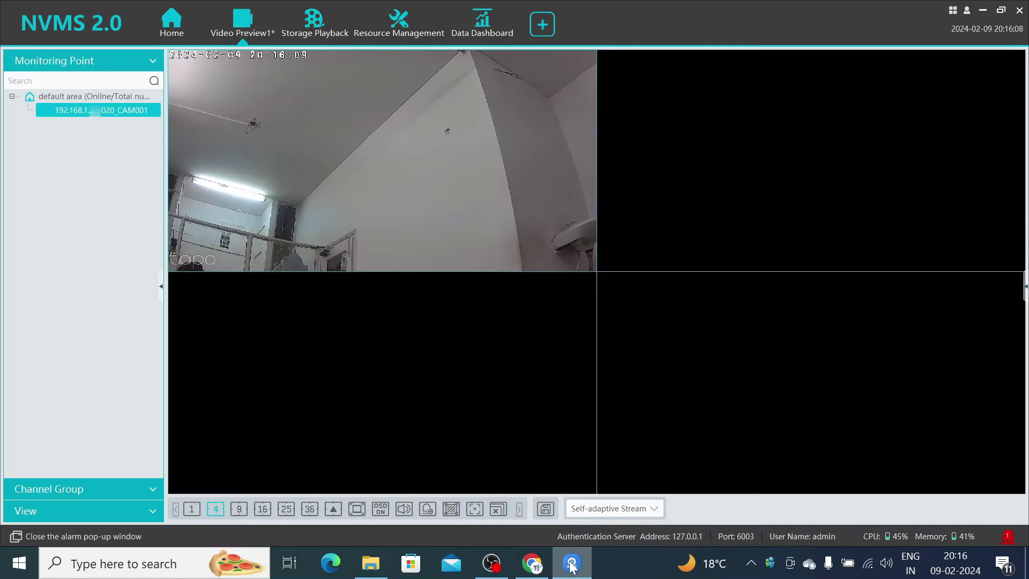
click(523, 568)
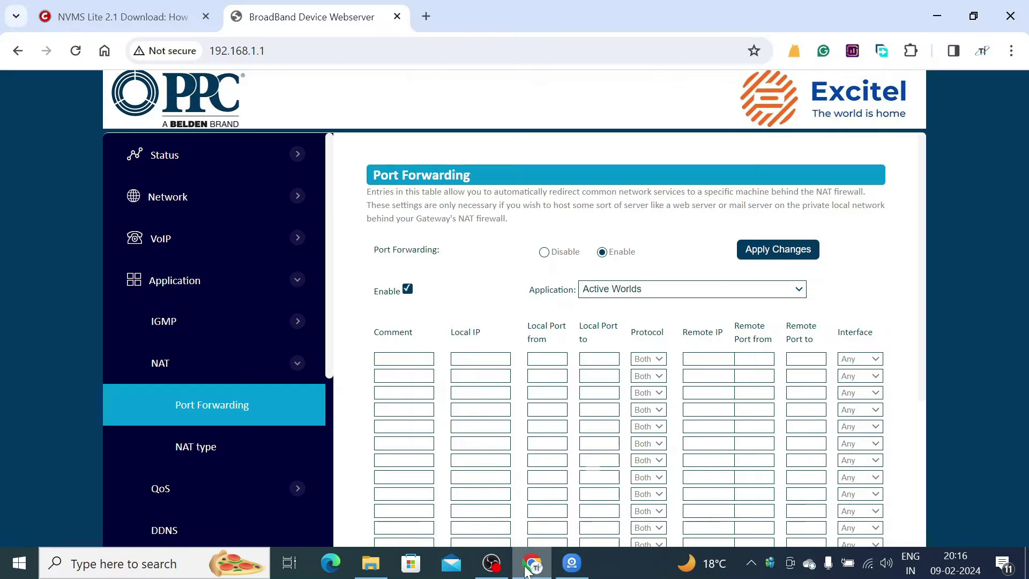
- In a new browser tab, search 'check open ports' and open the YouGetSignal port tester
click(426, 16)
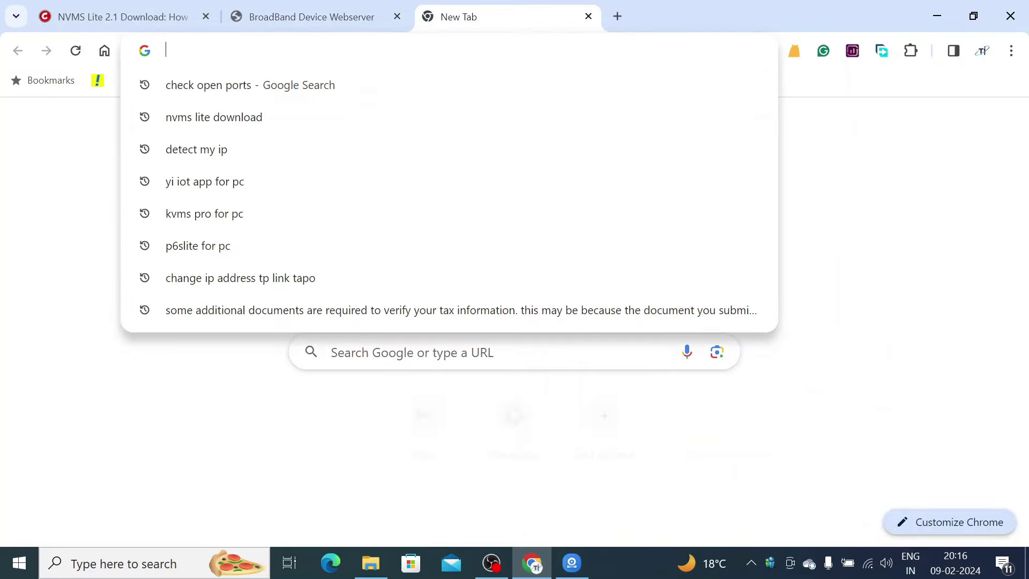
key(Down)
key(Return)
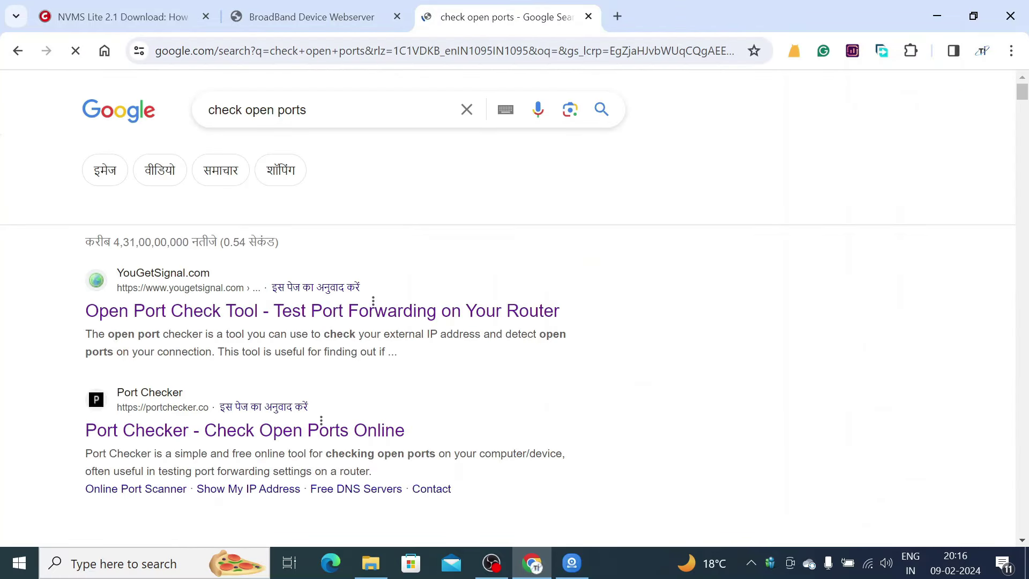
click(252, 314)
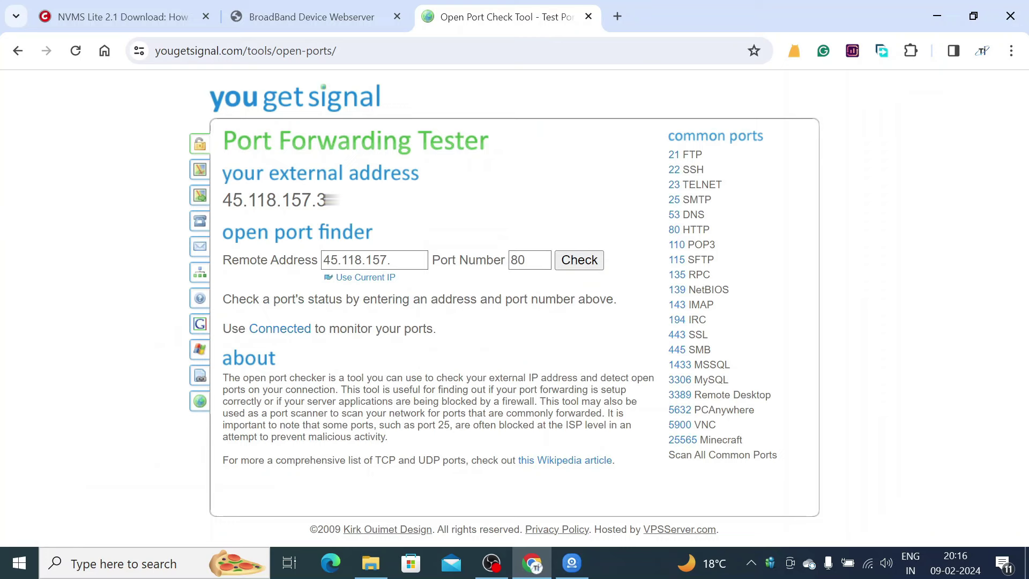
- Copy the external IP shown in Remote Address, then return to NVMS 2.0
drag(424, 261, 323, 262)
right_click(337, 259)
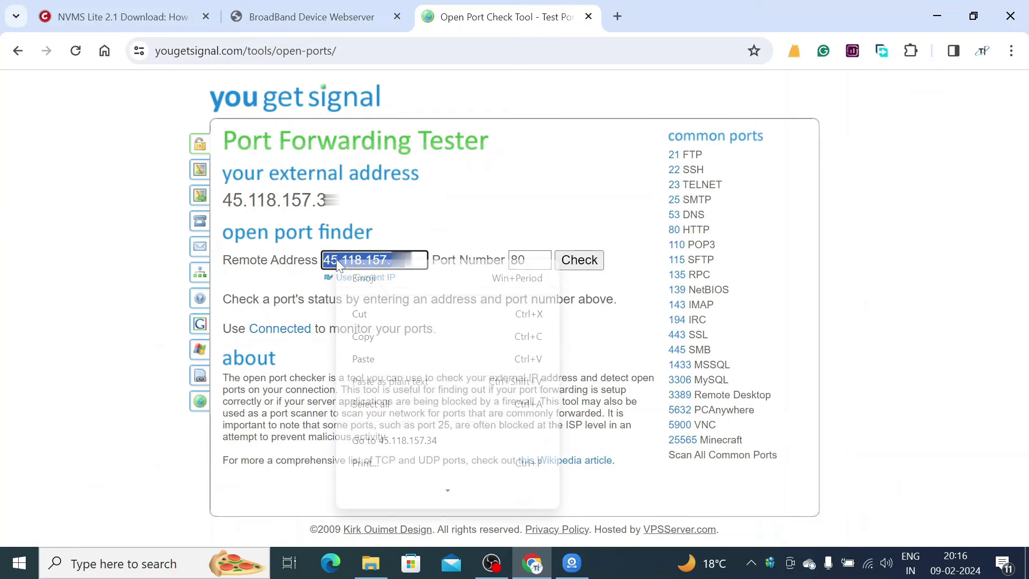
click(390, 338)
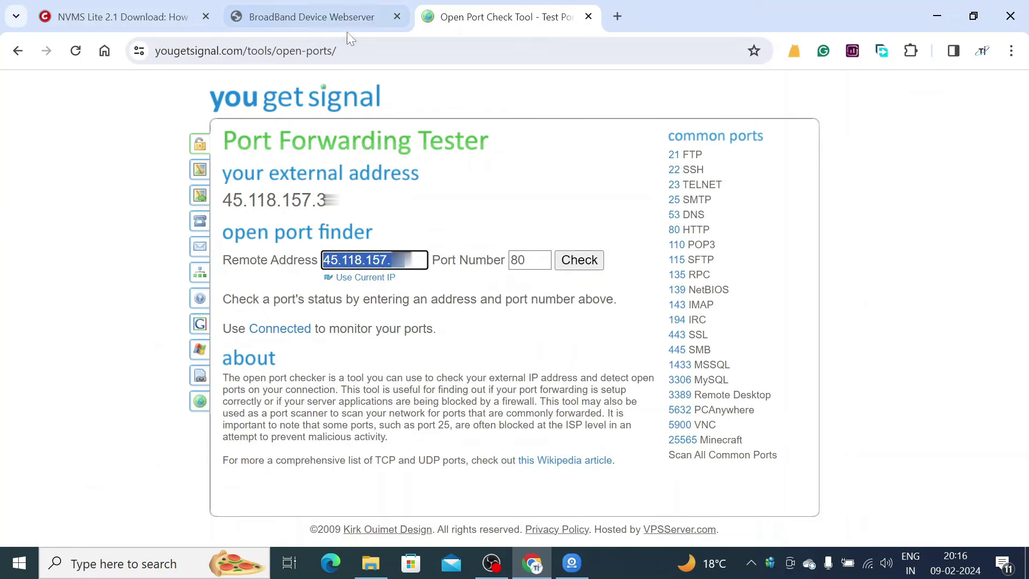
click(572, 563)
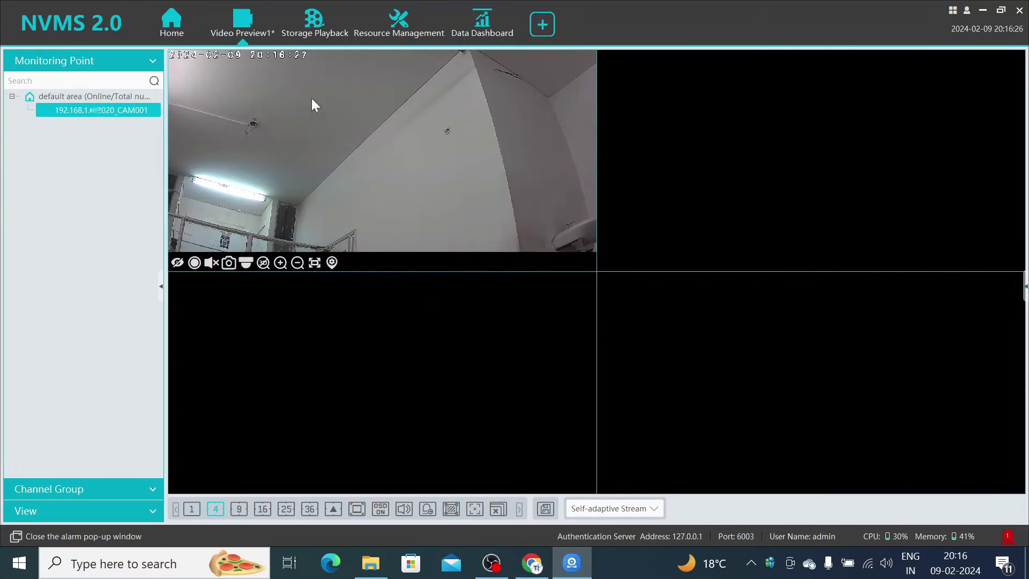
- Manually add an encoding device with the pasted external IP and protocol set to ONVIF
click(397, 33)
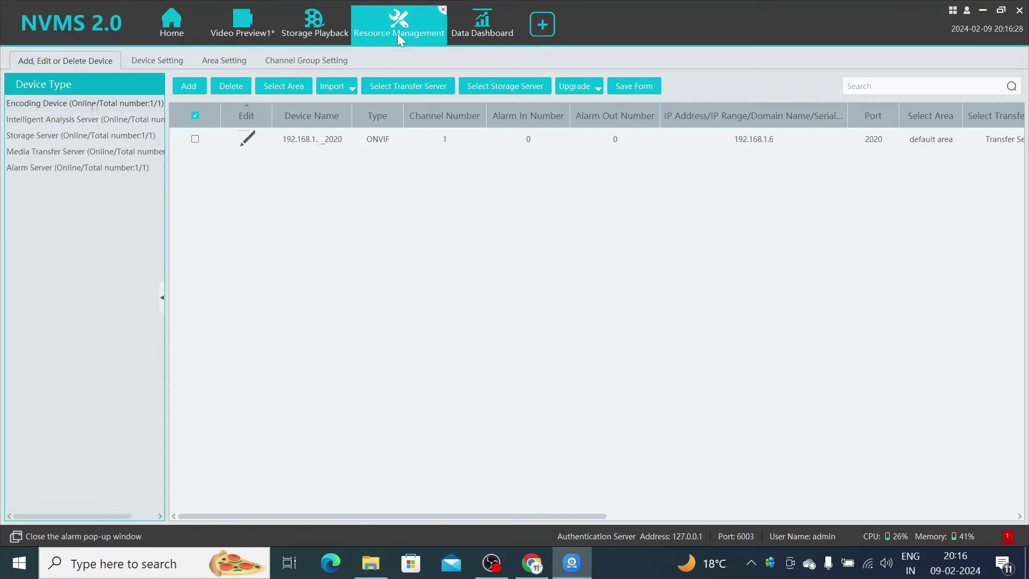
click(194, 85)
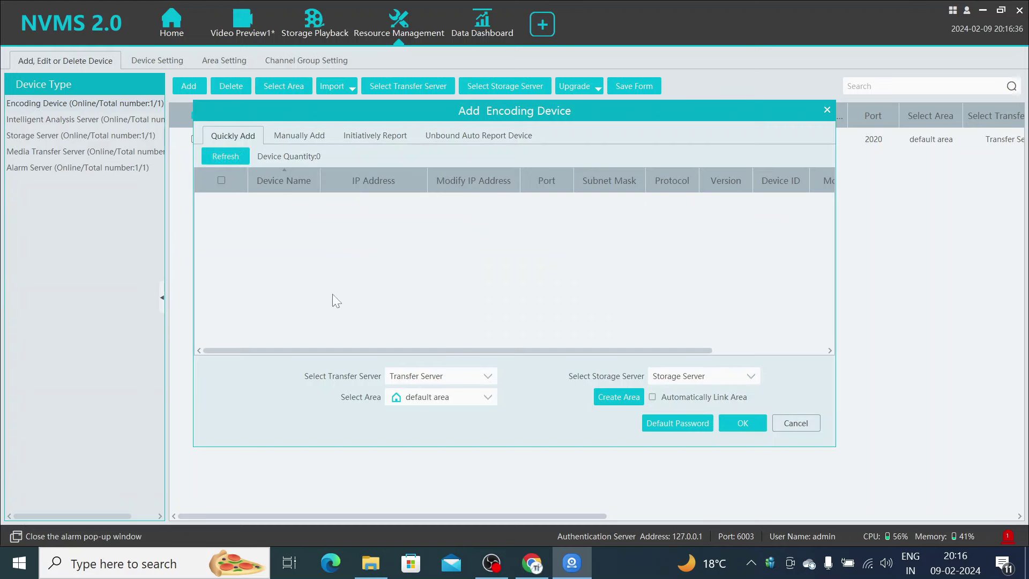
click(298, 135)
click(290, 181)
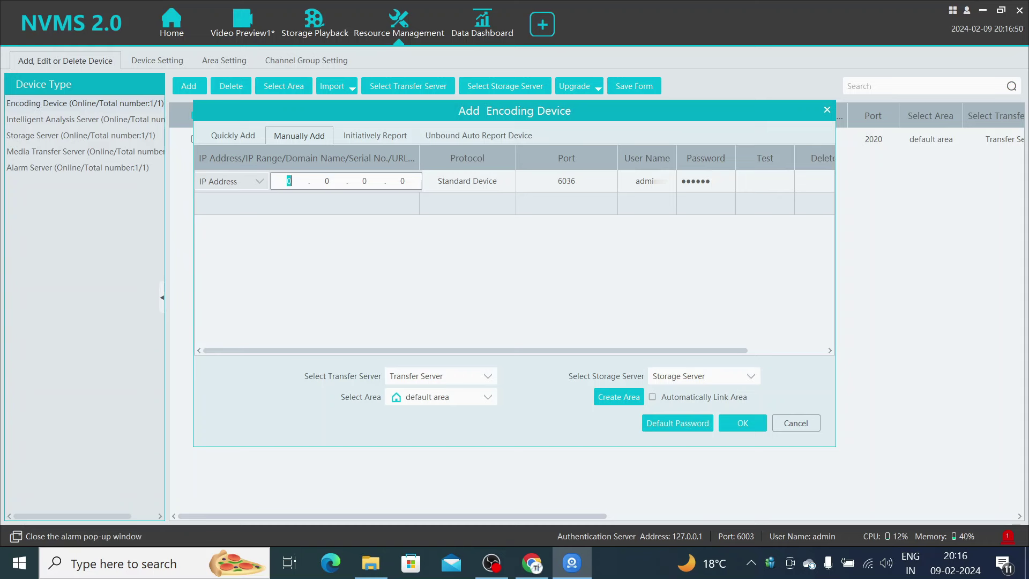
key(ctrl+v)
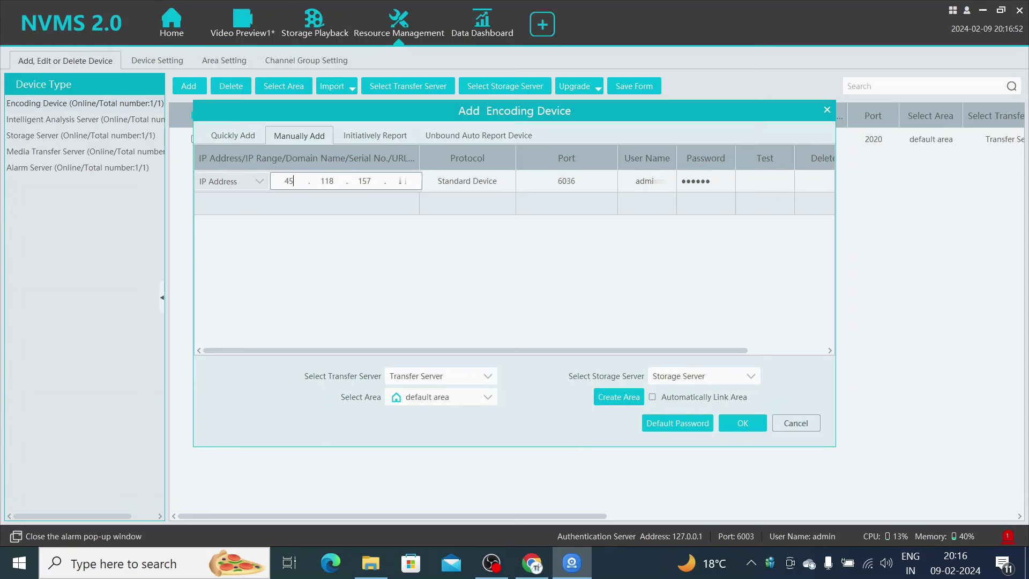
click(484, 183)
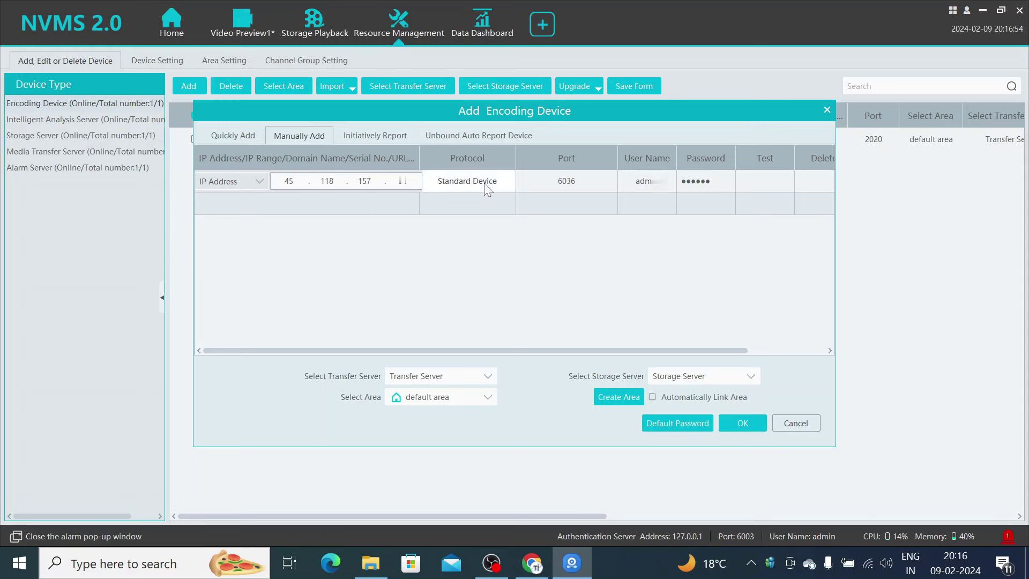
click(479, 181)
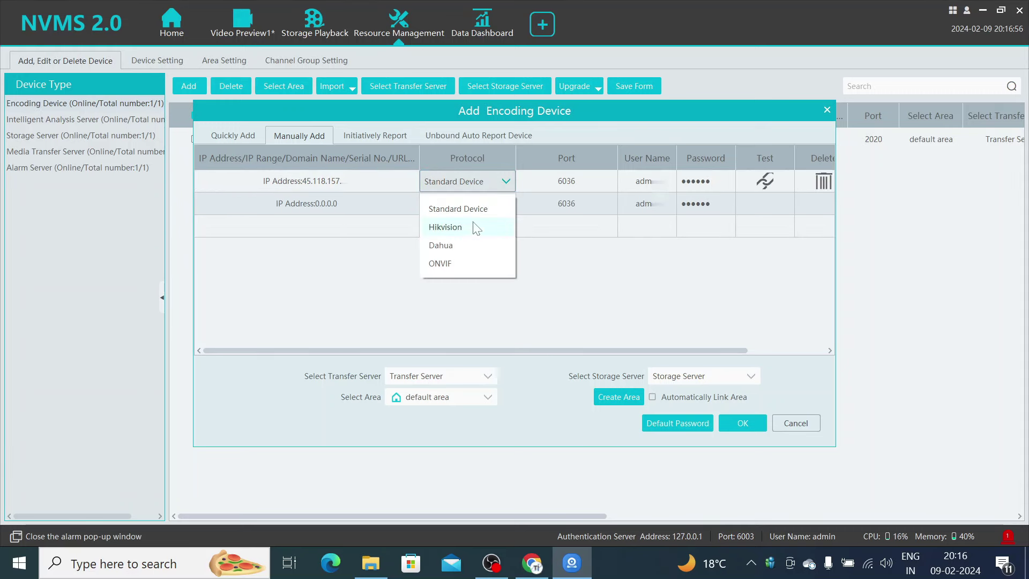
click(468, 261)
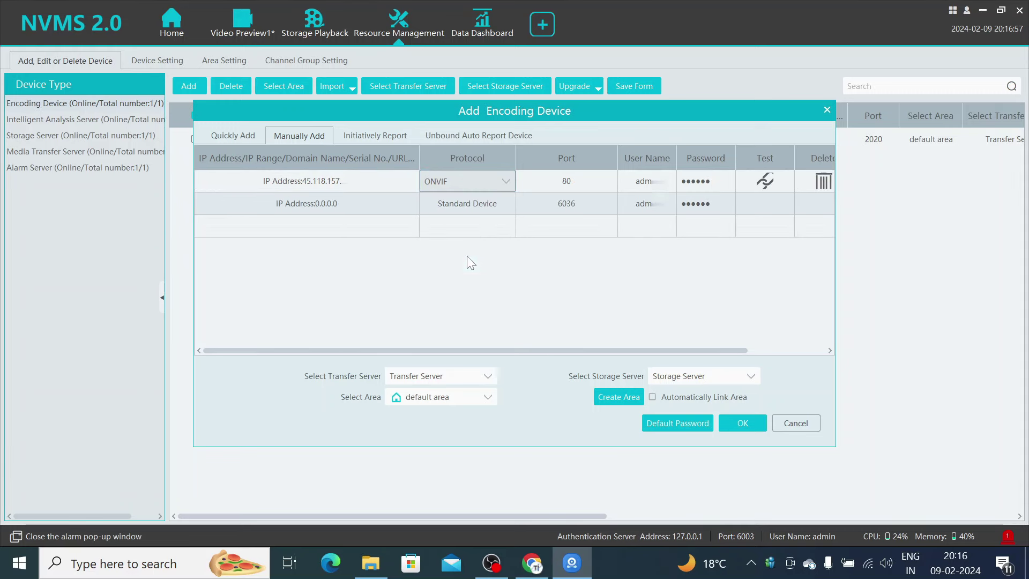
- Set the device port to 2020, keep the user name, enter the password, and confirm
click(569, 183)
text(2020)
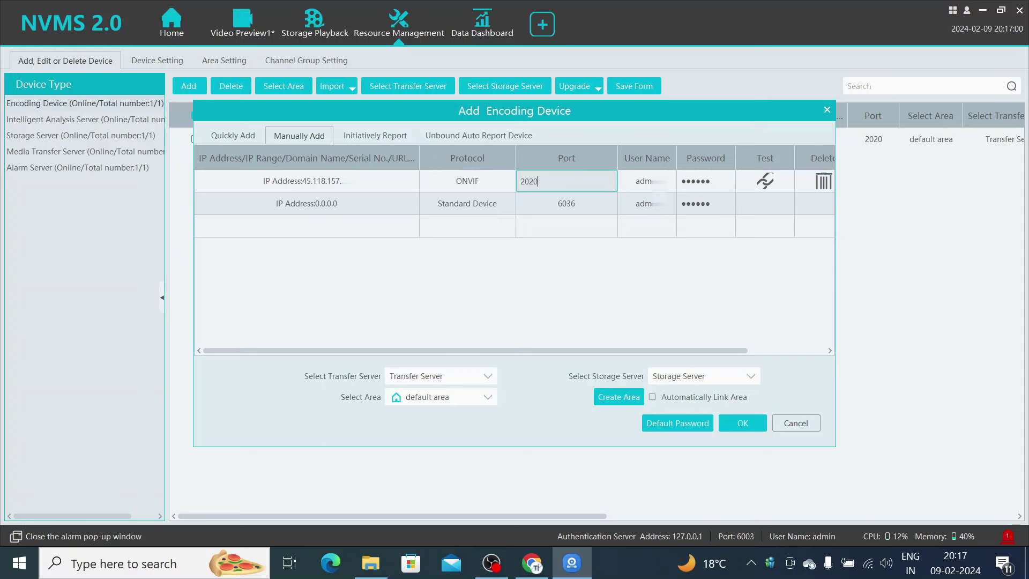
click(649, 183)
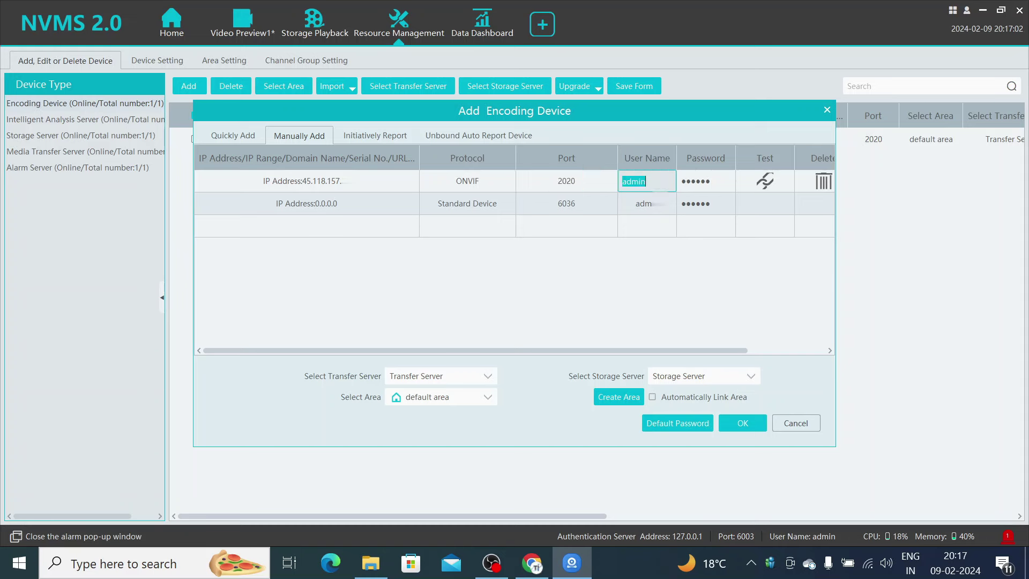
click(649, 183)
click(719, 182)
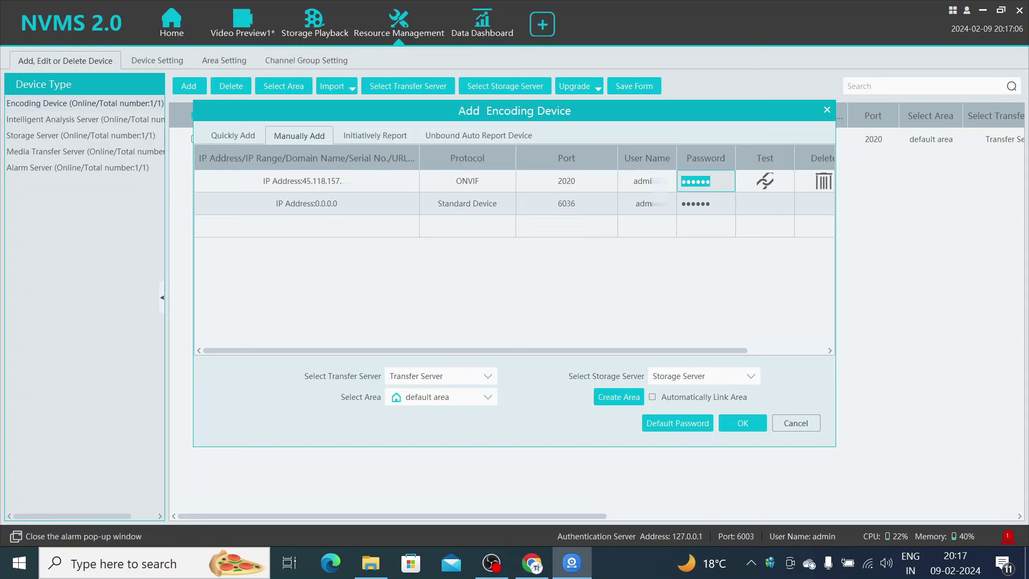
key(BackSpace)
text(●●●●●●●●)
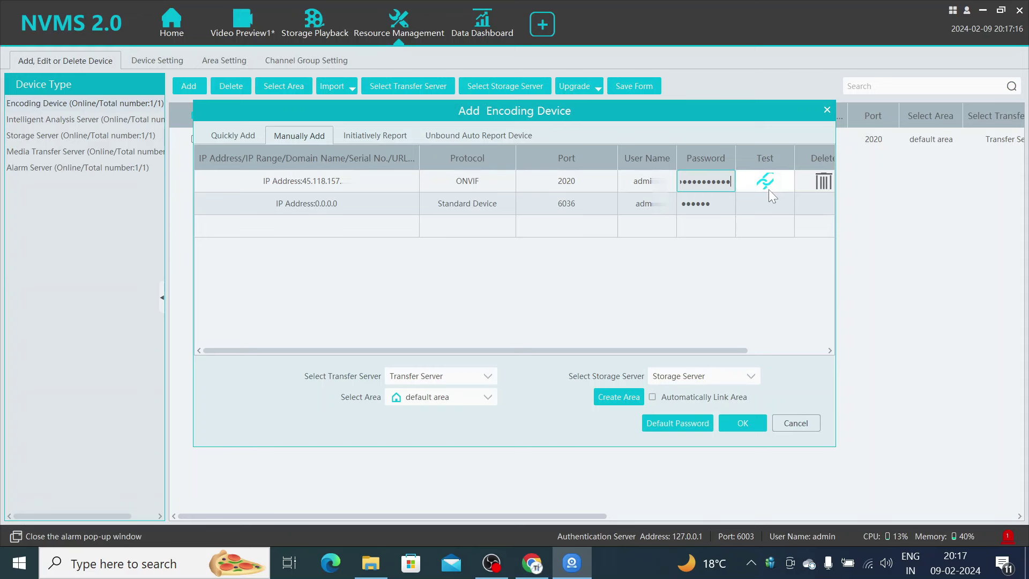
click(728, 420)
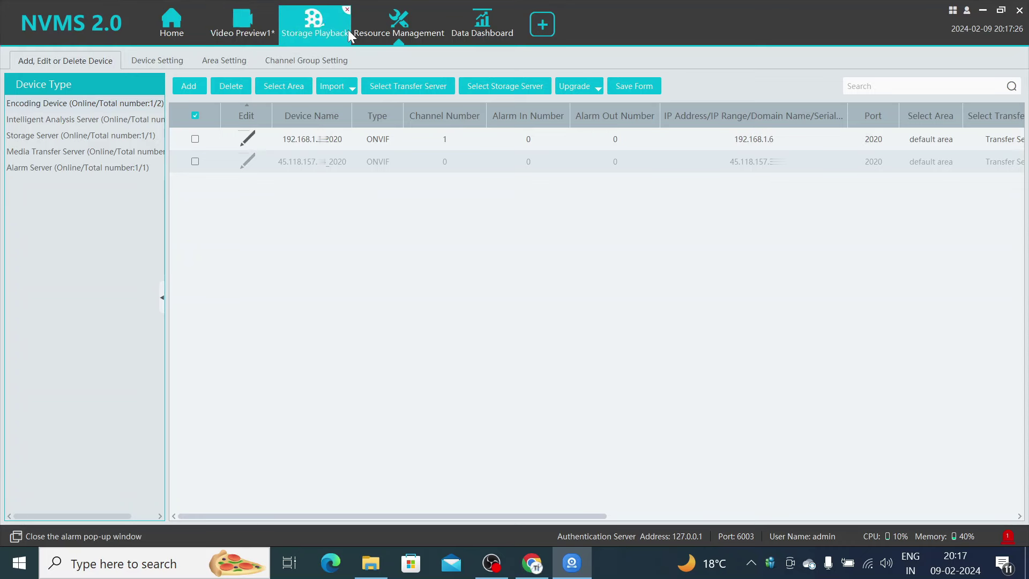
- In Video Preview, maximise the camera pane and play the 'default area' cameras in it
click(246, 30)
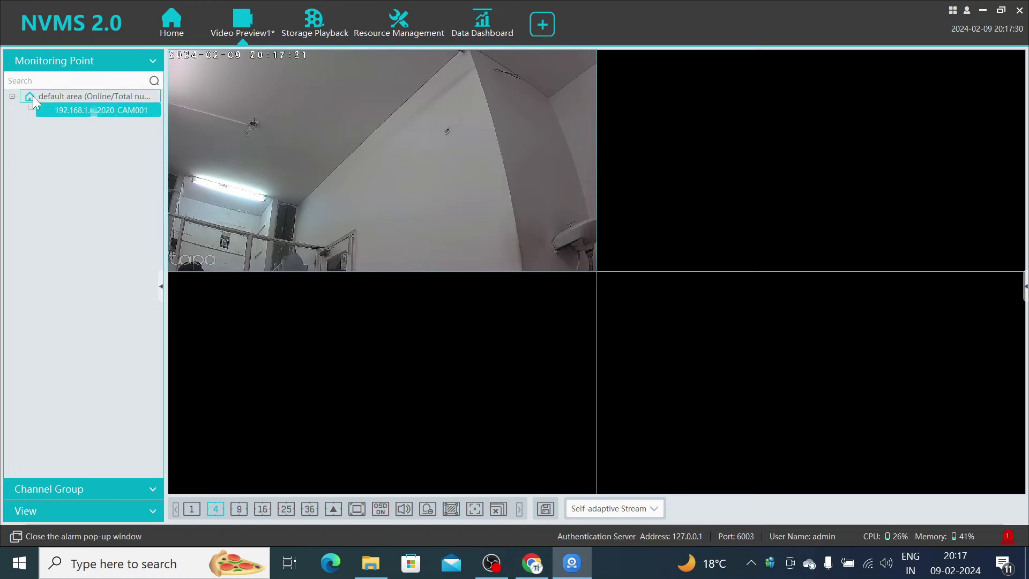
double_click(34, 96)
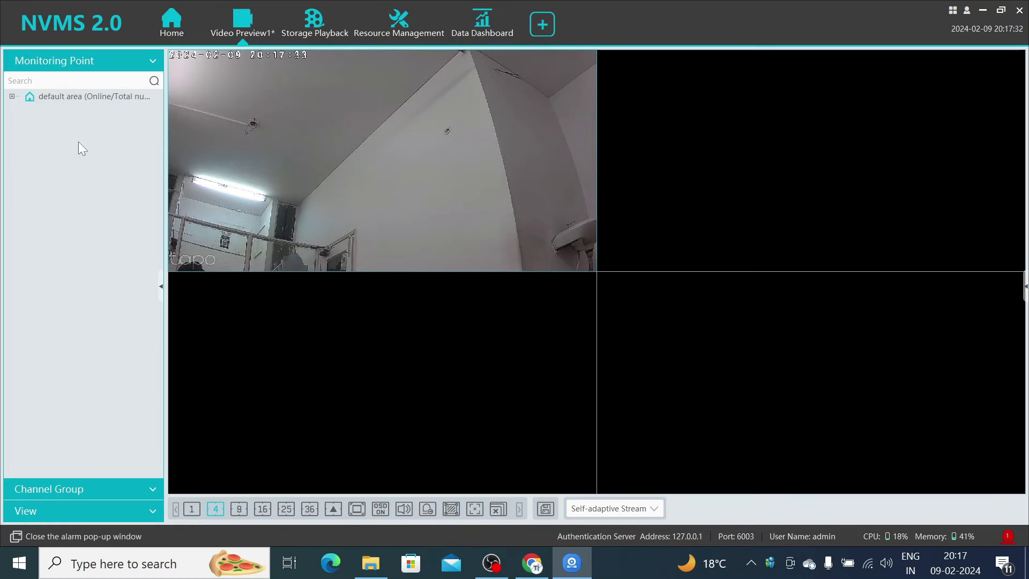
double_click(307, 168)
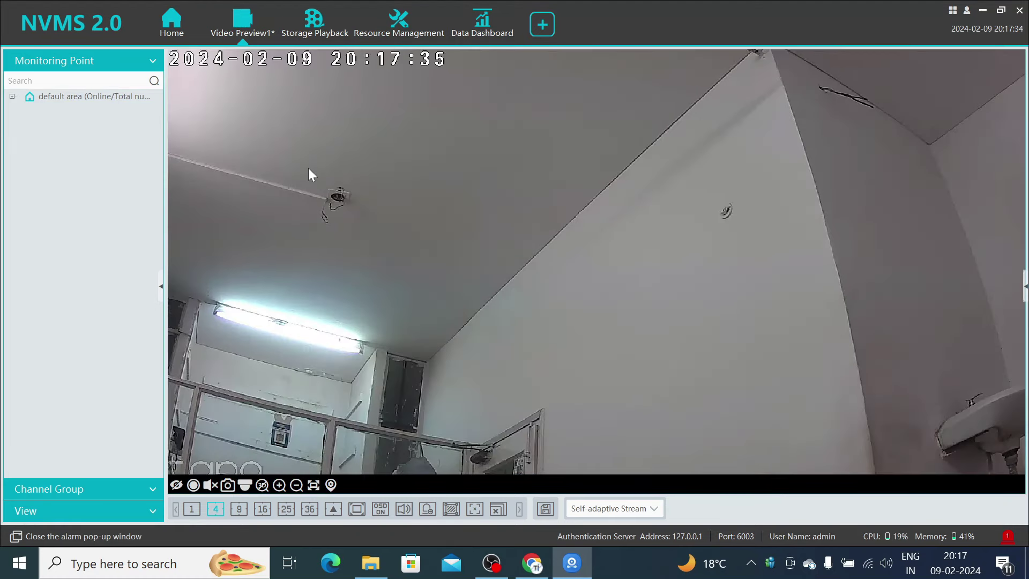
double_click(69, 96)
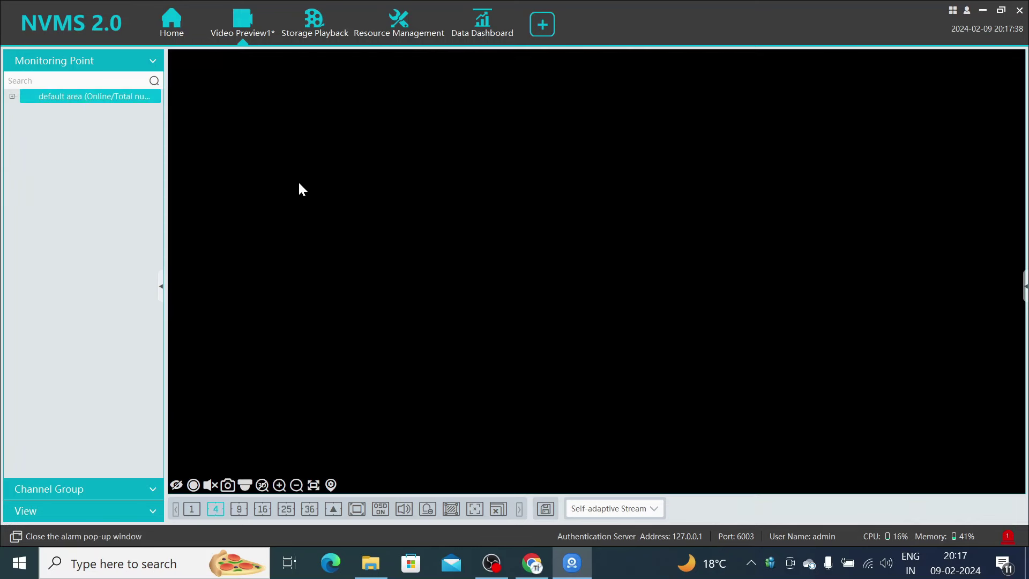